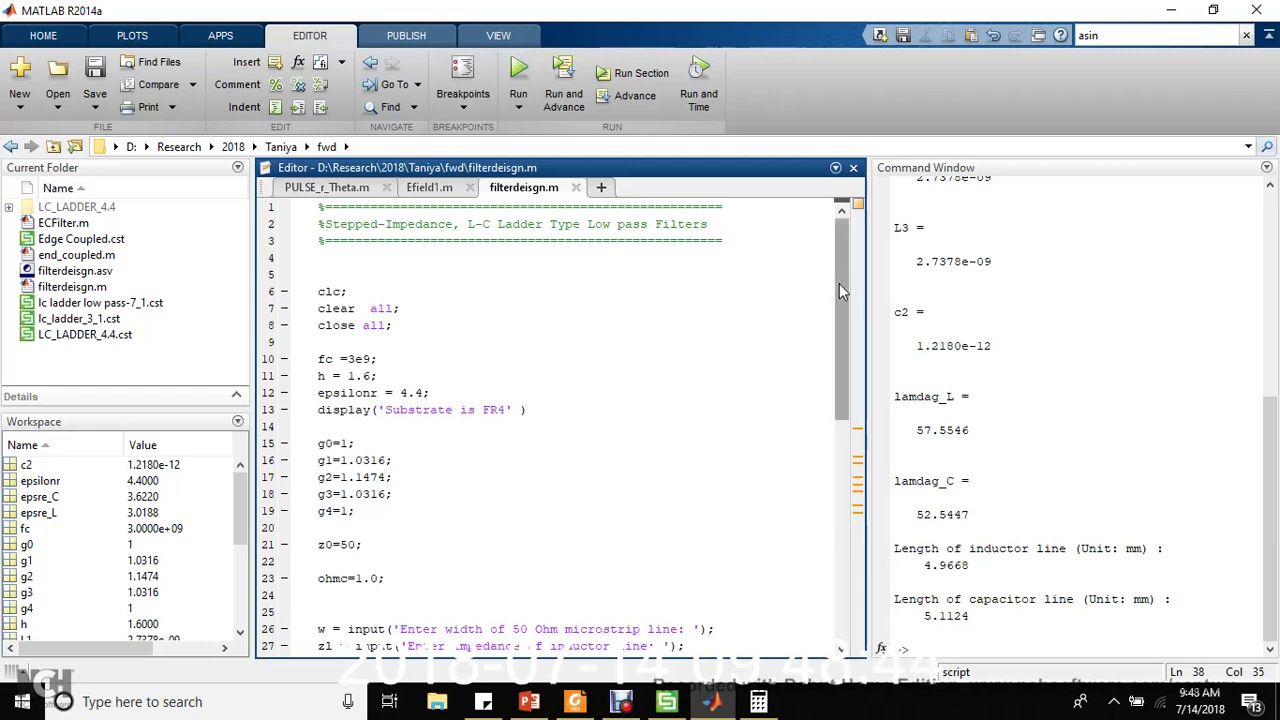
Reformat the cutoff line to read fc = 3e9, then review epsilonr and the g0–g4 prototype coefficients
{"action": "left_click_drag", "start_coordinate": [839, 283], "coordinate": [839, 330]}
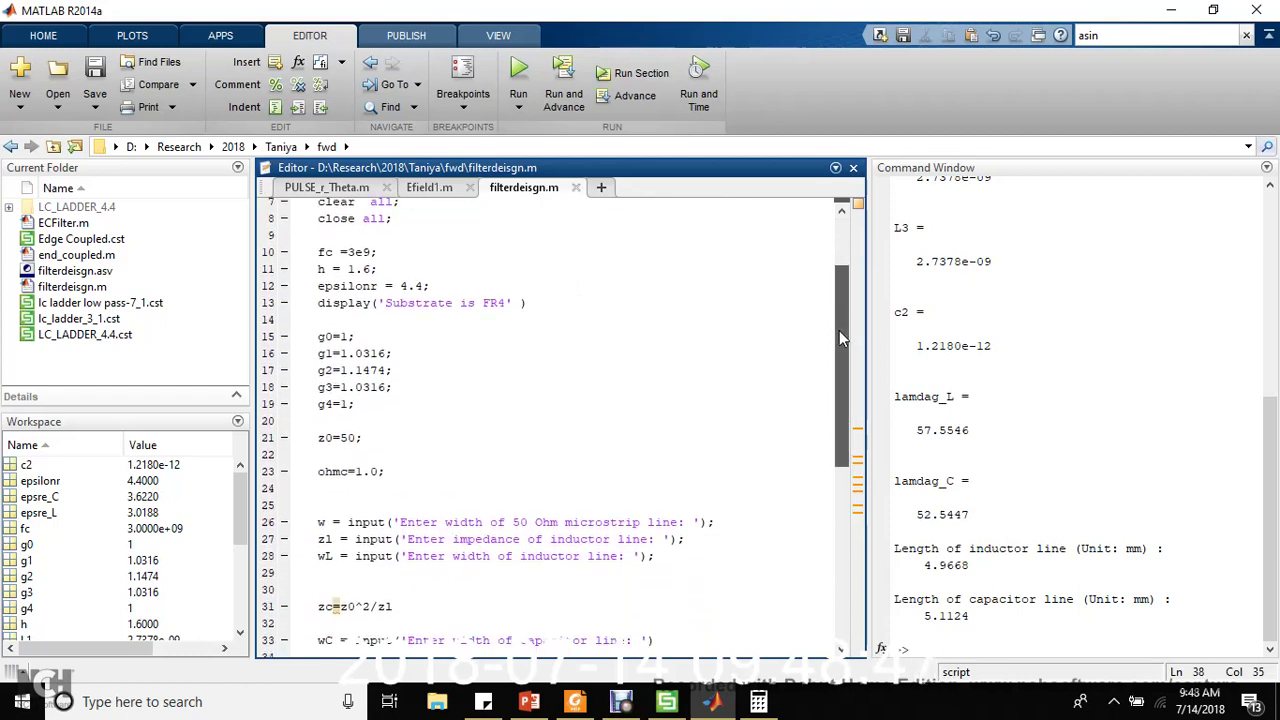
{"action": "left_click", "coordinate": [348, 252]}
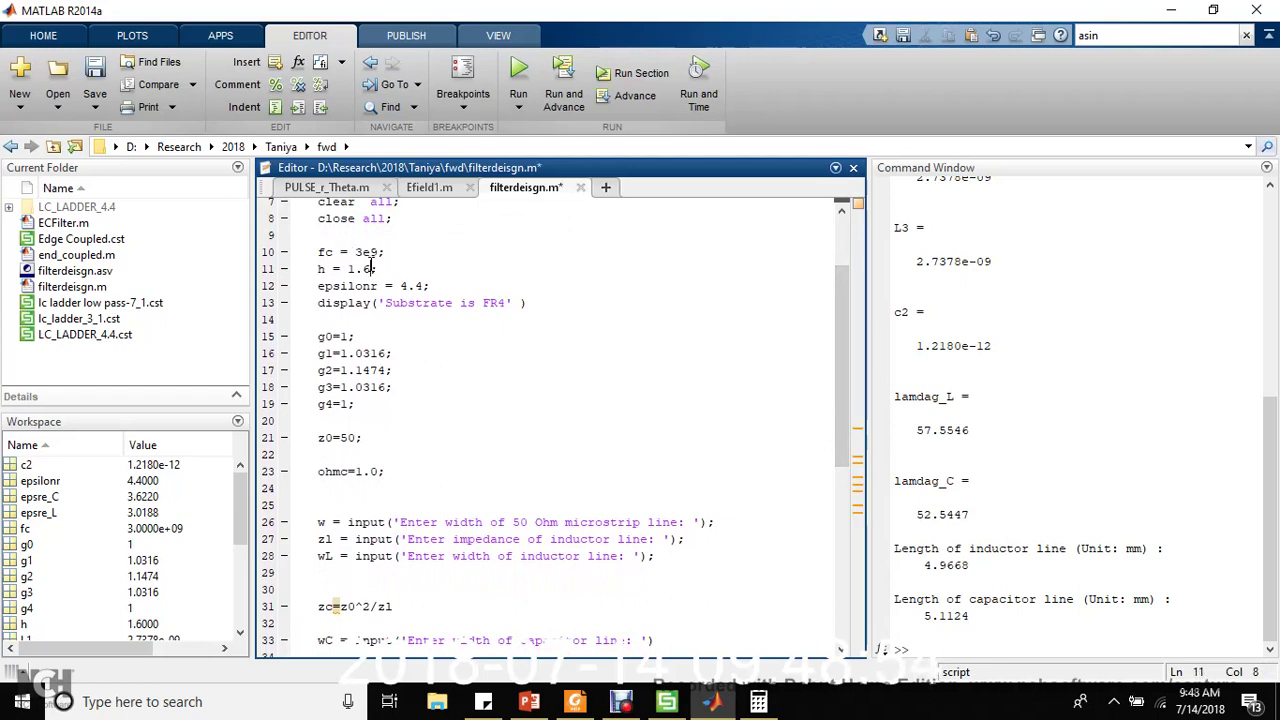
{"action": "left_click", "coordinate": [380, 286]}
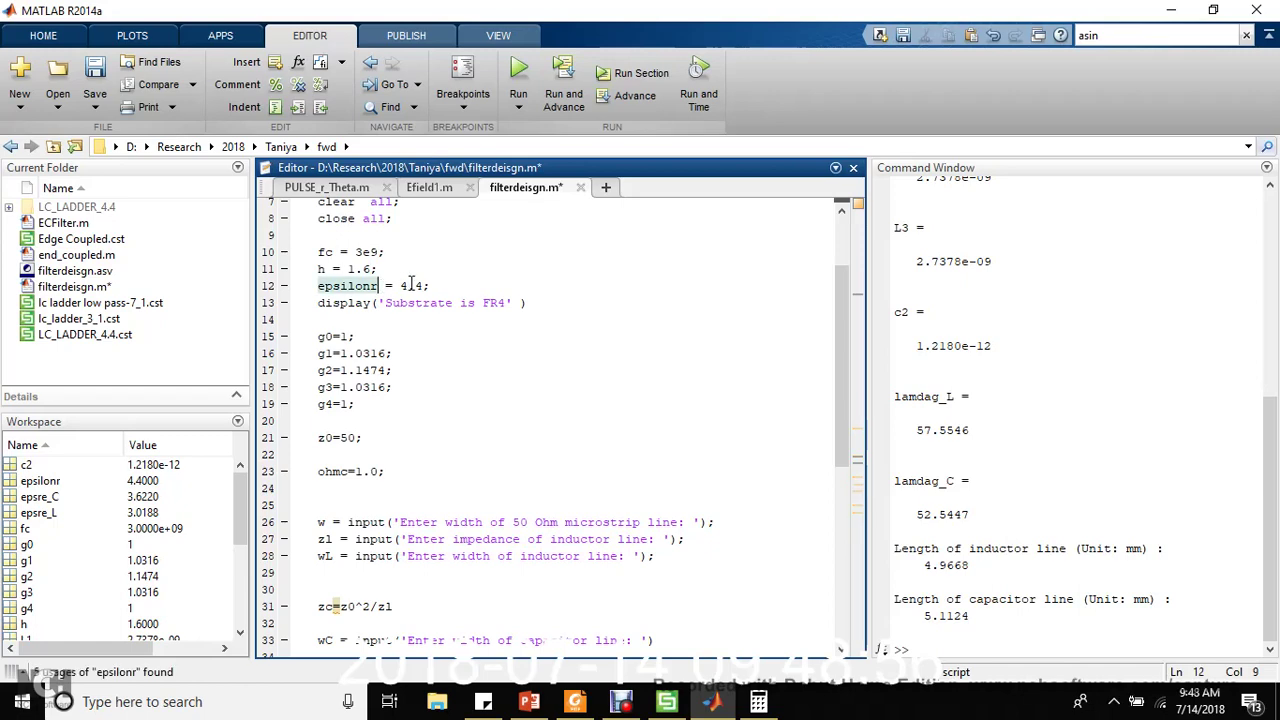
{"action": "left_click", "coordinate": [438, 285]}
{"action": "left_click_drag", "start_coordinate": [838, 287], "coordinate": [838, 322]}
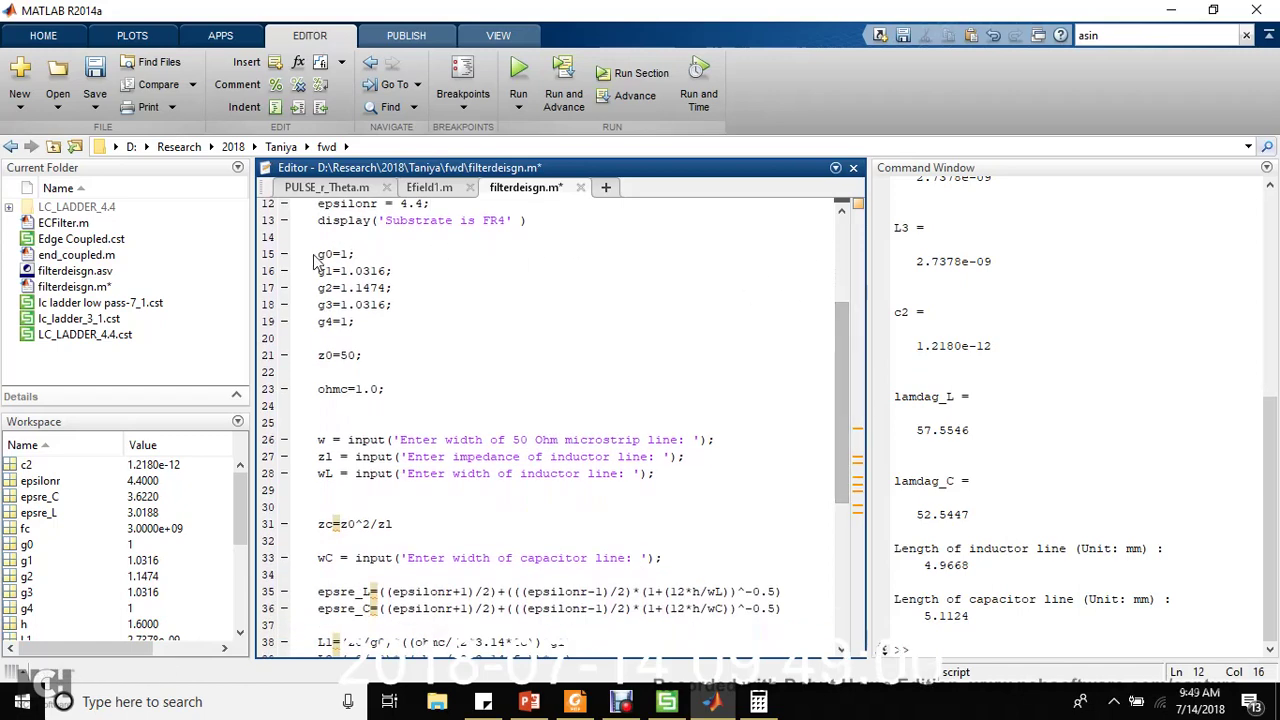
{"action": "left_click_drag", "start_coordinate": [316, 259], "coordinate": [418, 317]}
{"action": "left_click", "coordinate": [448, 325]}
Highlight where z0, ohmc, zl, wL, zc and wC are used in the design formulas
{"action": "left_click", "coordinate": [318, 356]}
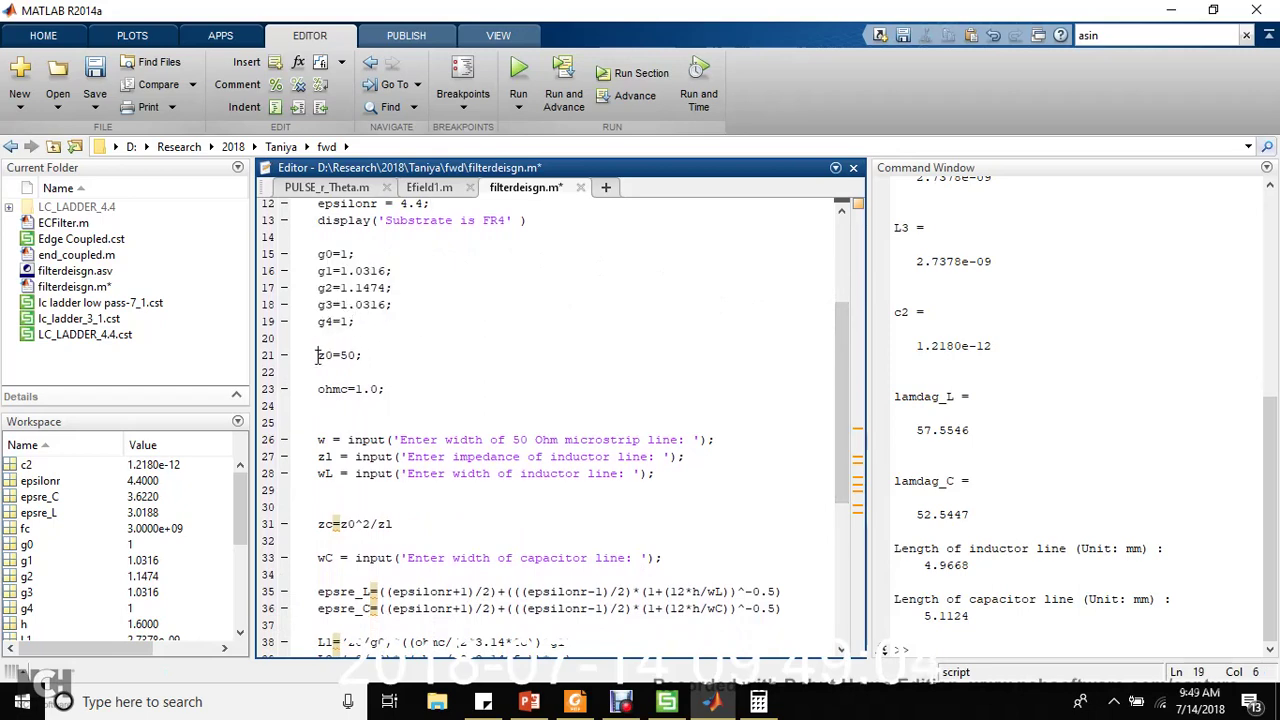
{"action": "left_click", "coordinate": [318, 389]}
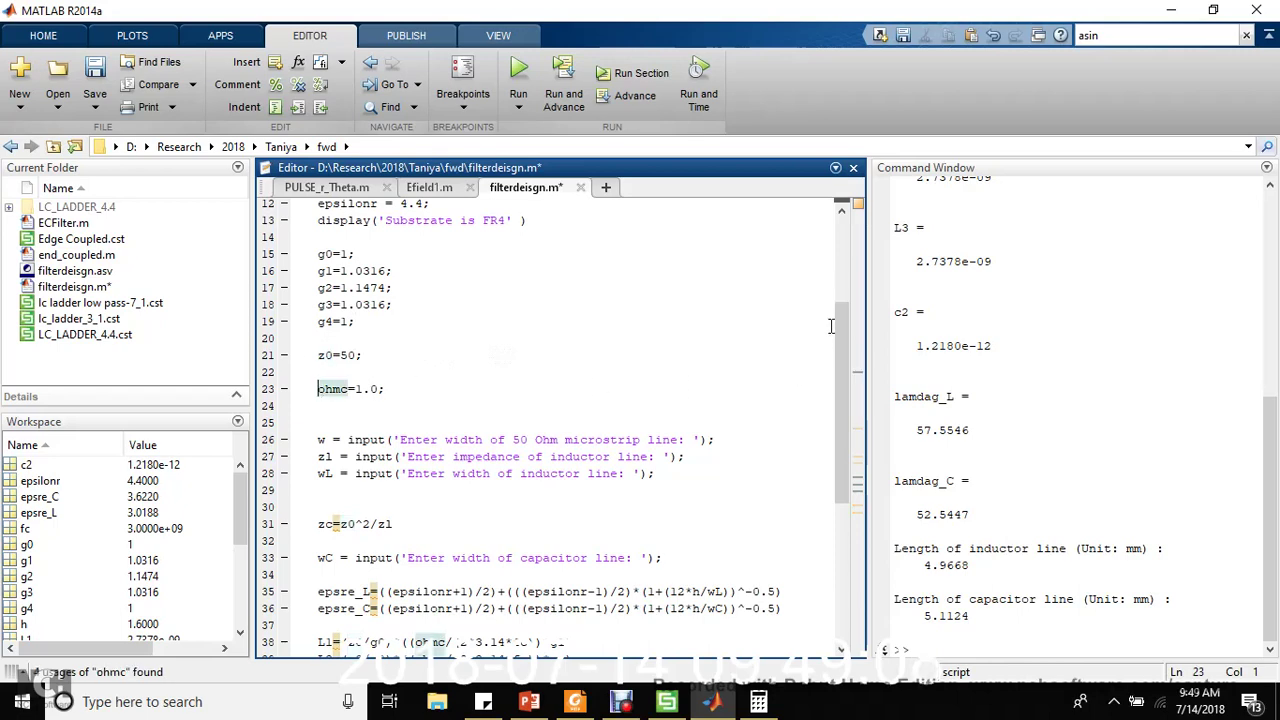
{"action": "left_click_drag", "start_coordinate": [840, 318], "coordinate": [845, 402]}
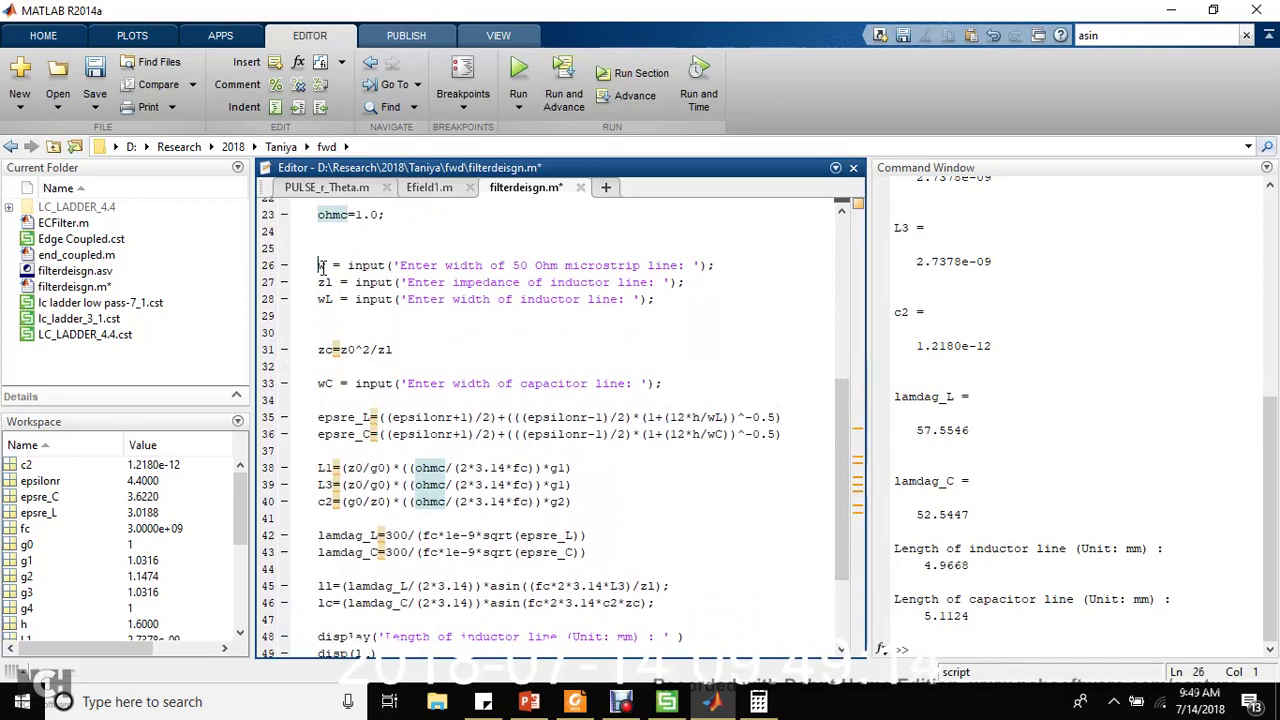
{"action": "left_click", "coordinate": [320, 265]}
{"action": "left_click", "coordinate": [318, 282]}
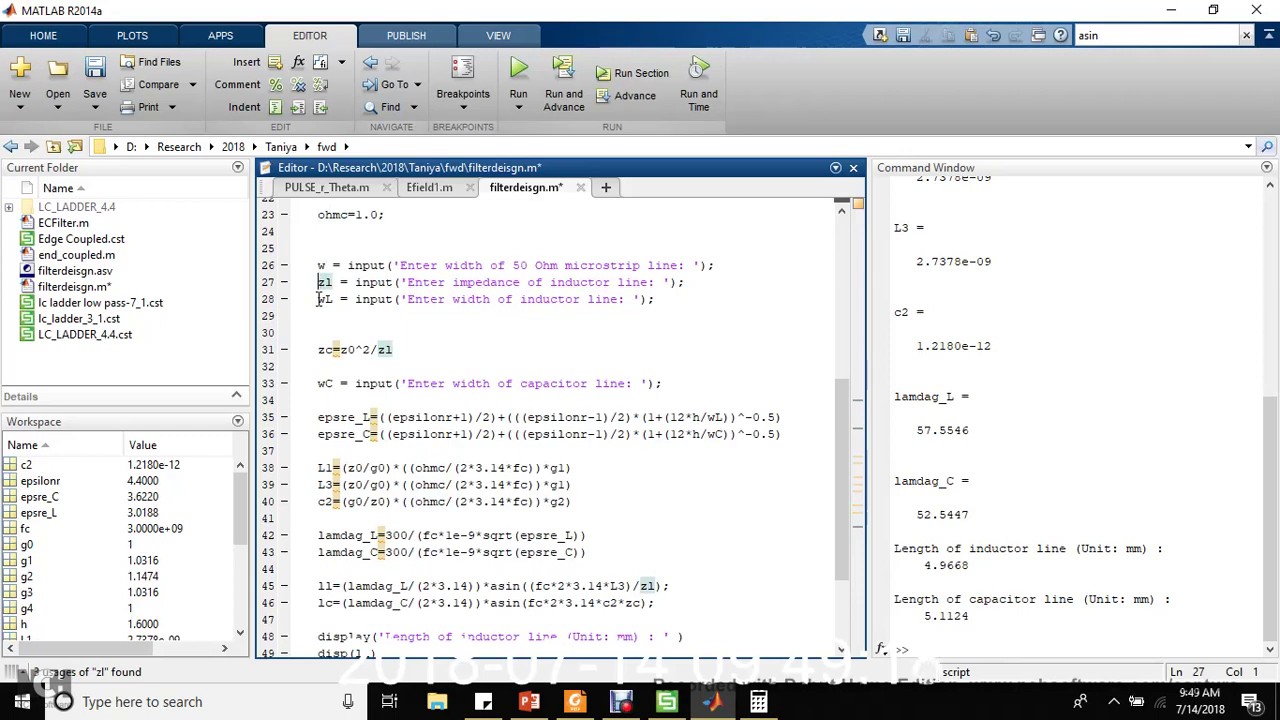
{"action": "left_click", "coordinate": [319, 299]}
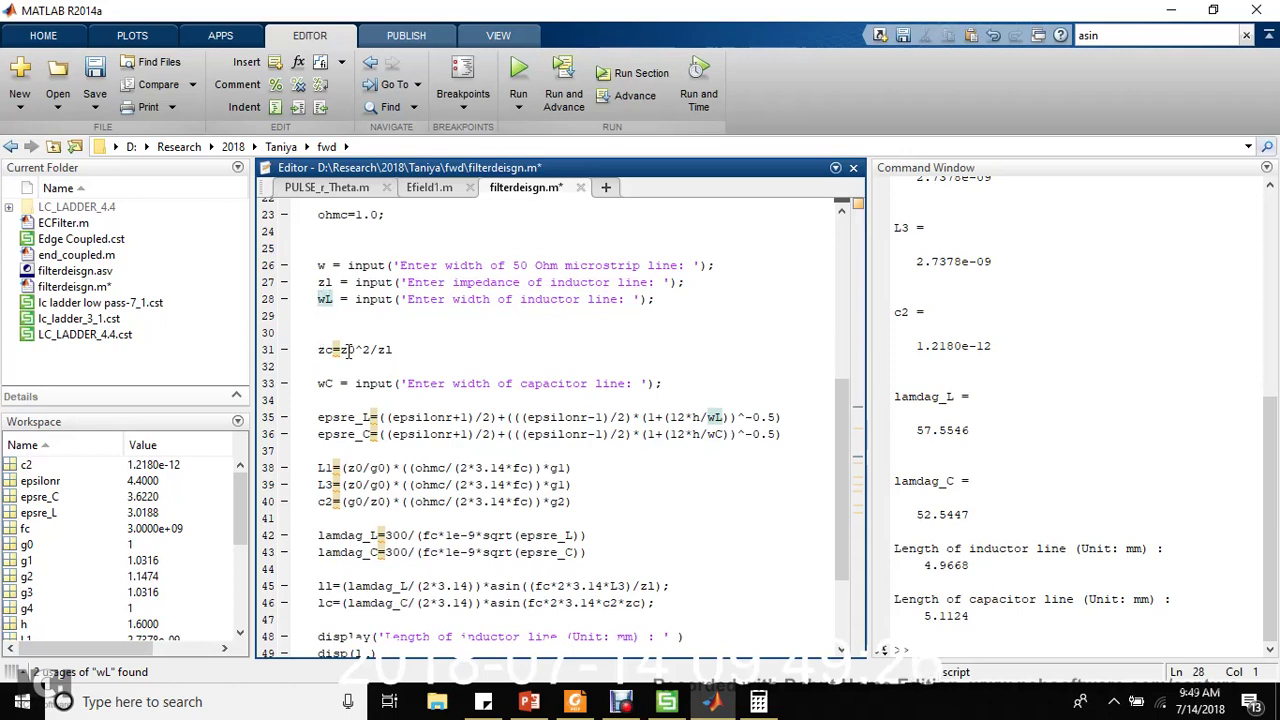
{"action": "left_click", "coordinate": [317, 349]}
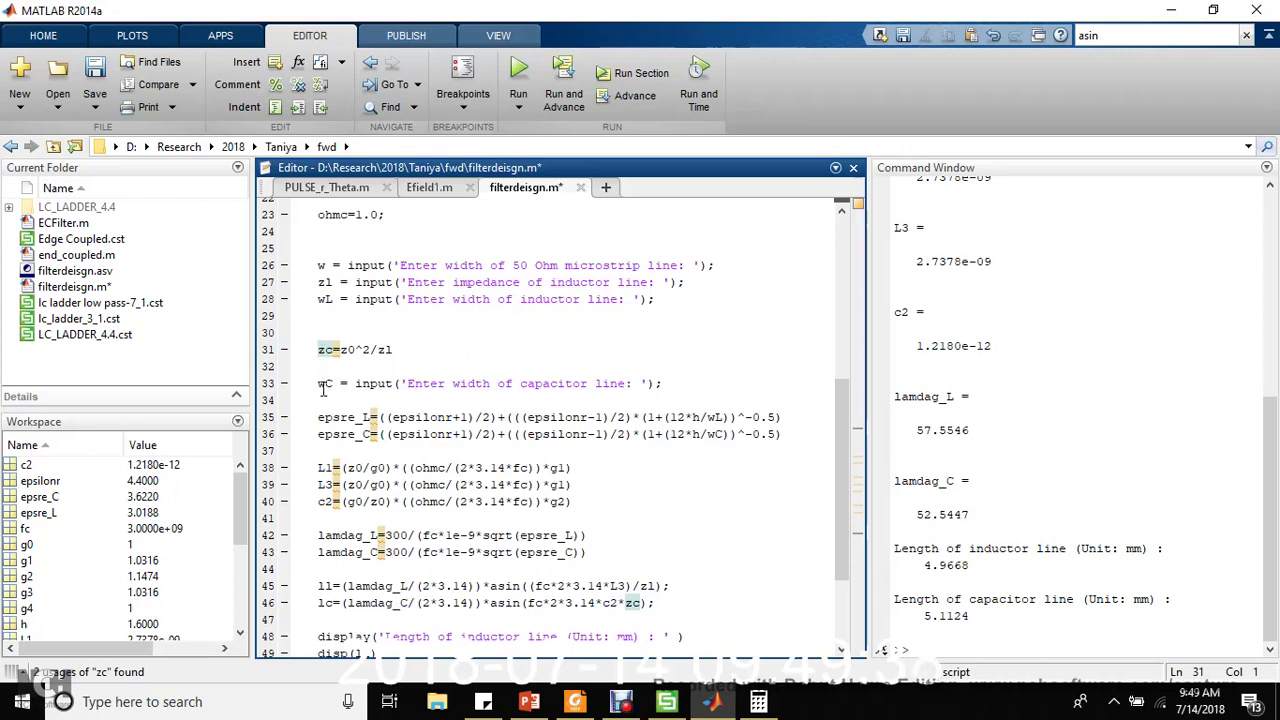
{"action": "left_click", "coordinate": [318, 384]}
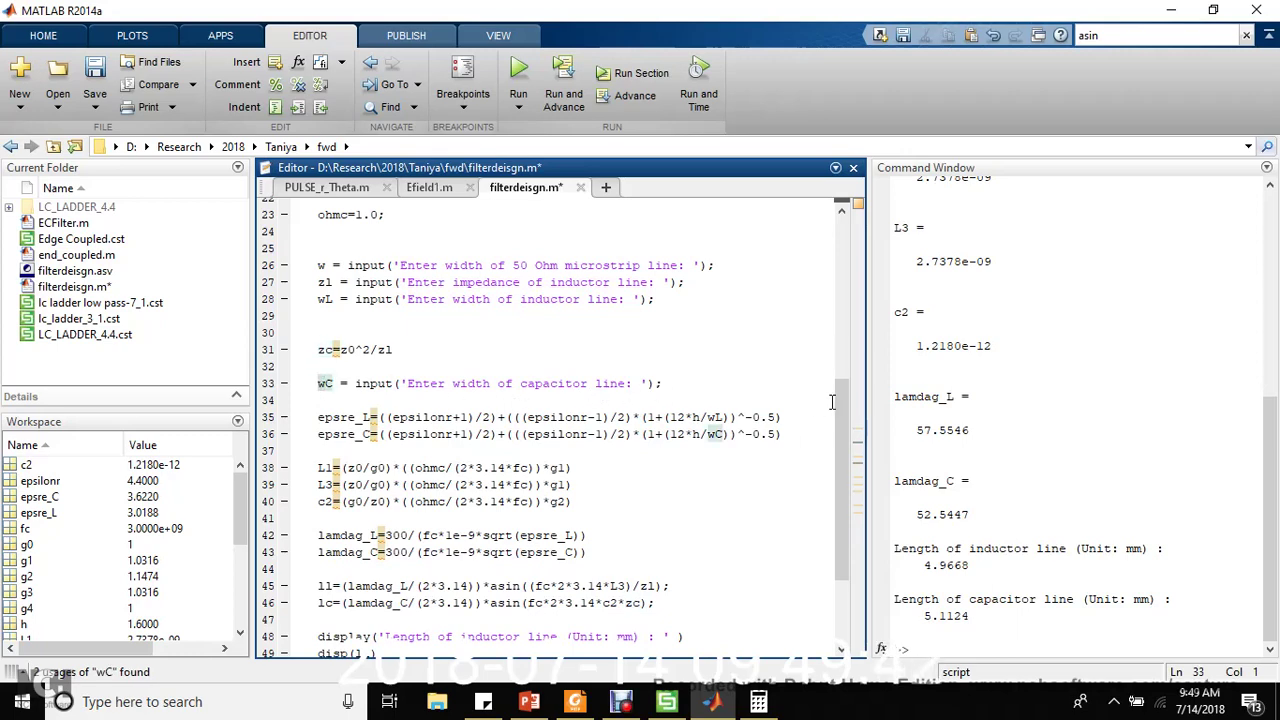
{"action": "left_click_drag", "start_coordinate": [838, 400], "coordinate": [844, 448]}
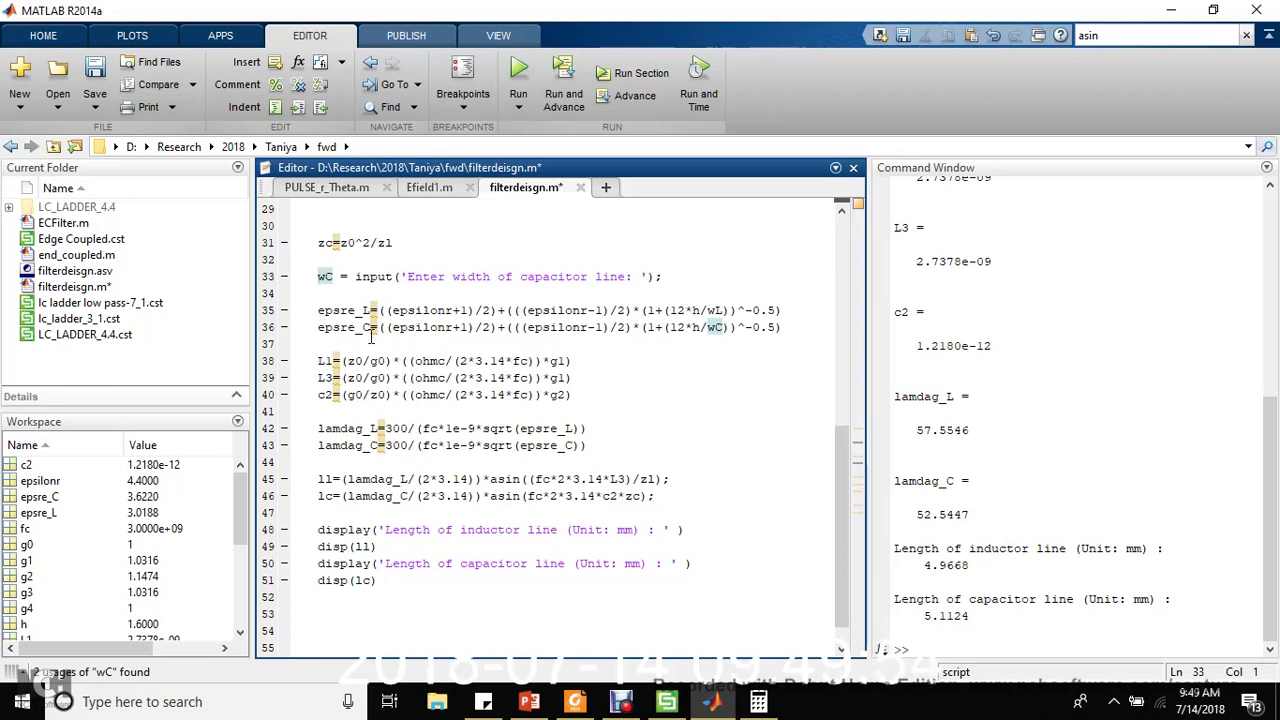
{"action": "left_click_drag", "start_coordinate": [318, 362], "coordinate": [574, 396]}
{"action": "left_click", "coordinate": [316, 380]}
{"action": "left_click", "coordinate": [645, 402]}
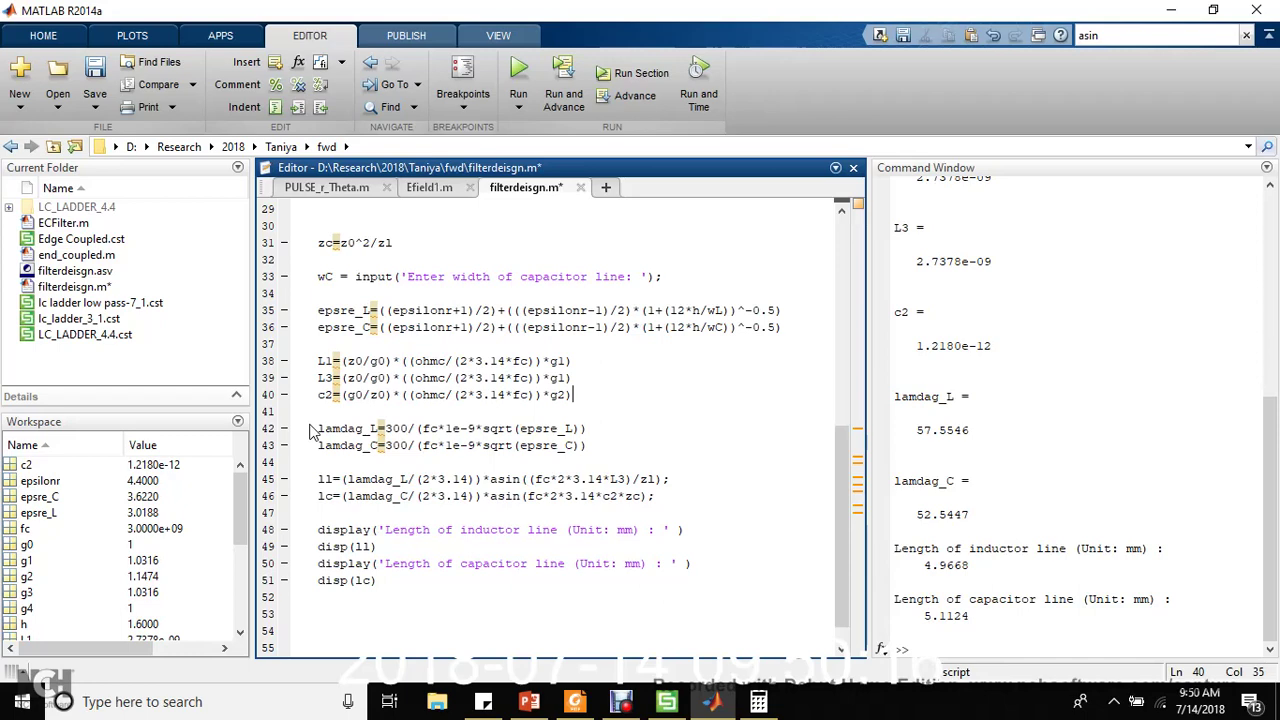
{"action": "left_click", "coordinate": [318, 481]}
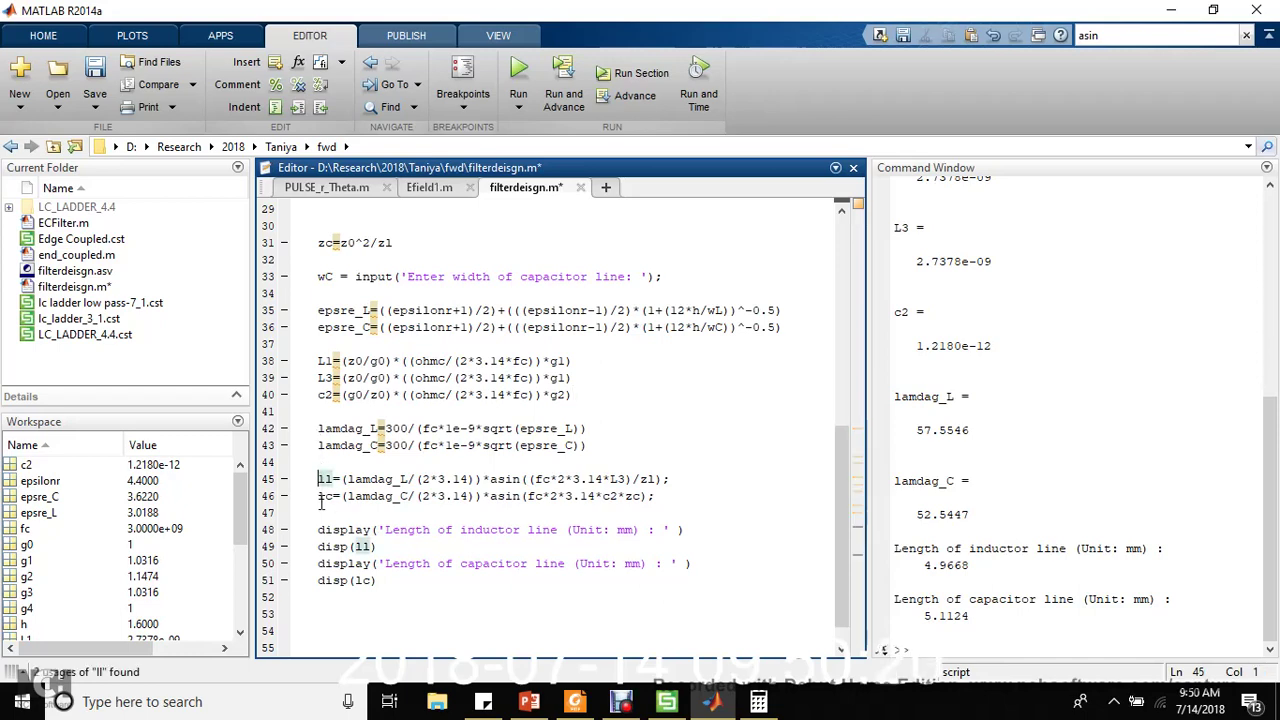
{"action": "left_click", "coordinate": [321, 499]}
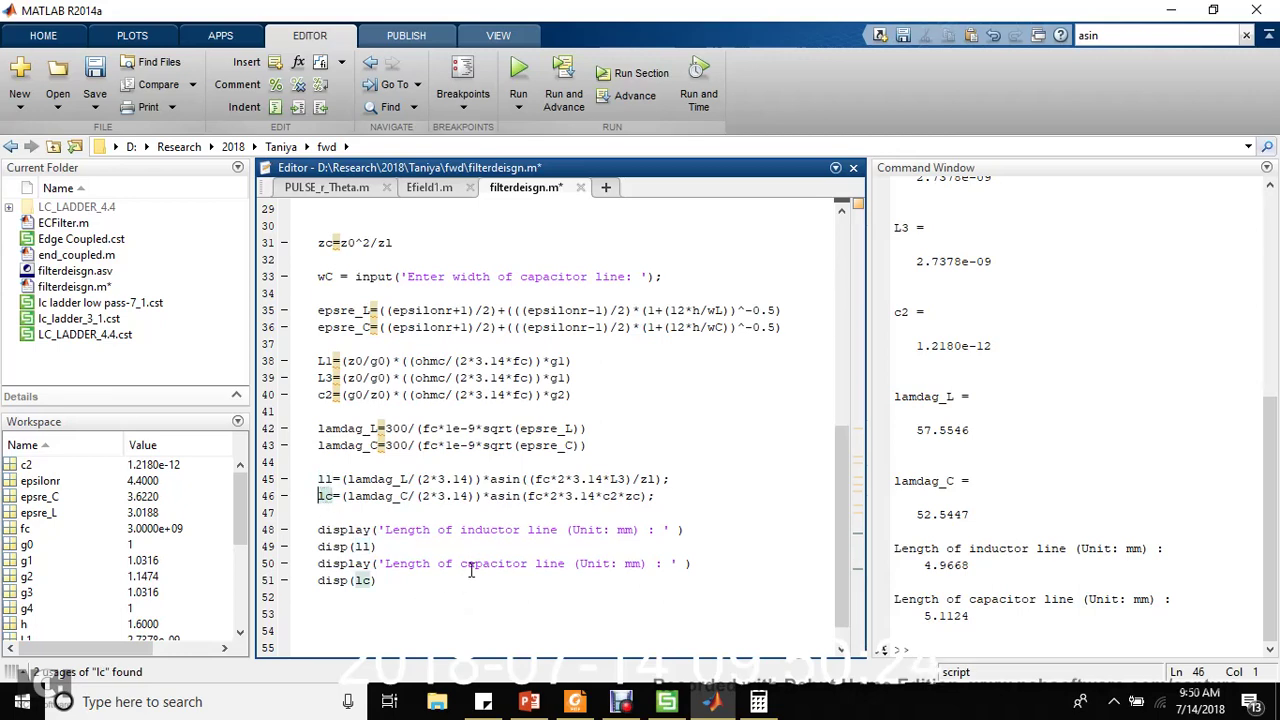
{"action": "scroll", "coordinate": [674, 306], "scroll_direction": "up", "scroll_amount": 10}
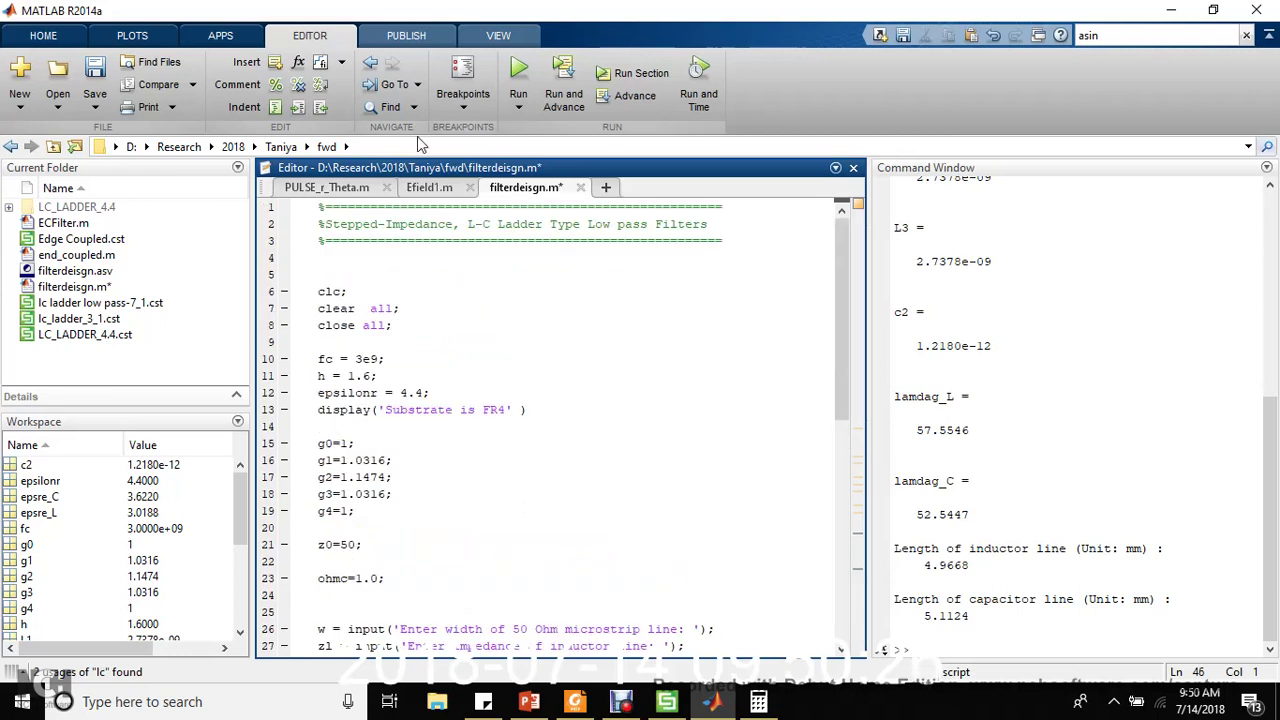
Save and run filterdeisgn.m until it reports FR4 and prompts for the 50 Ω width, then switch to CST
{"action": "left_click", "coordinate": [522, 74]}
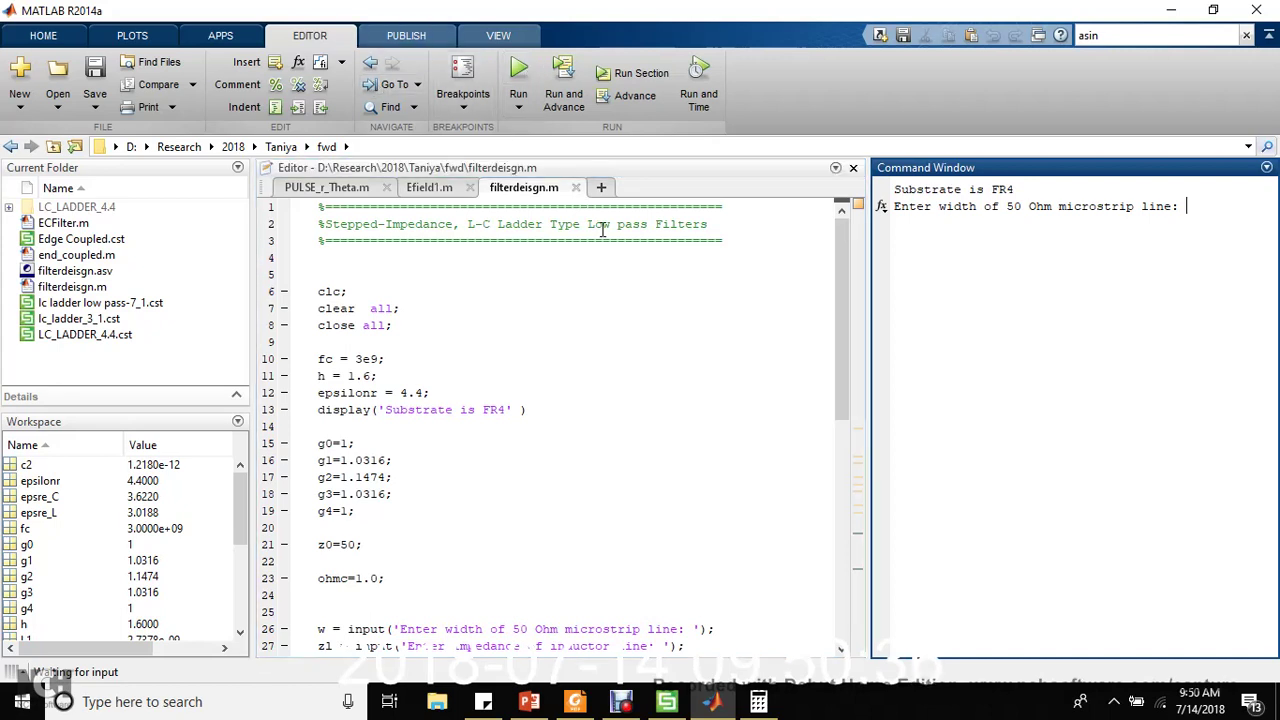
{"action": "left_click", "coordinate": [387, 375]}
{"action": "left_click", "coordinate": [396, 357]}
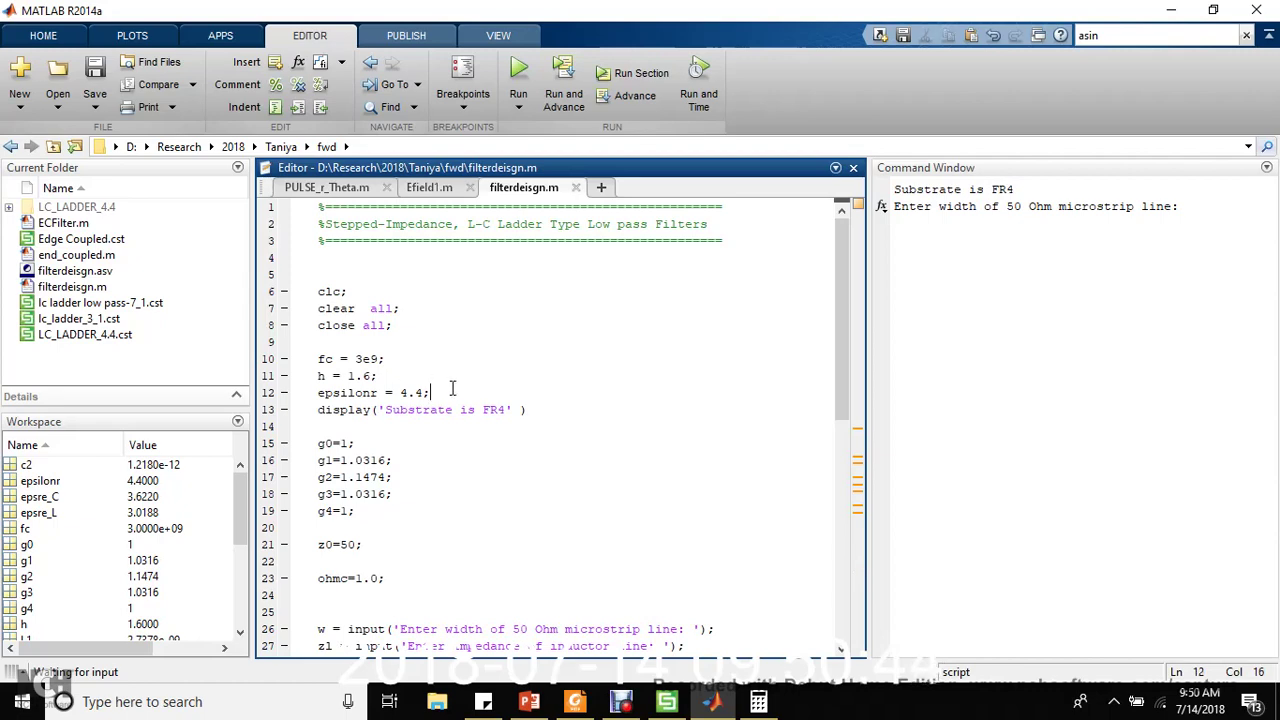
{"action": "left_click", "coordinate": [666, 701]}
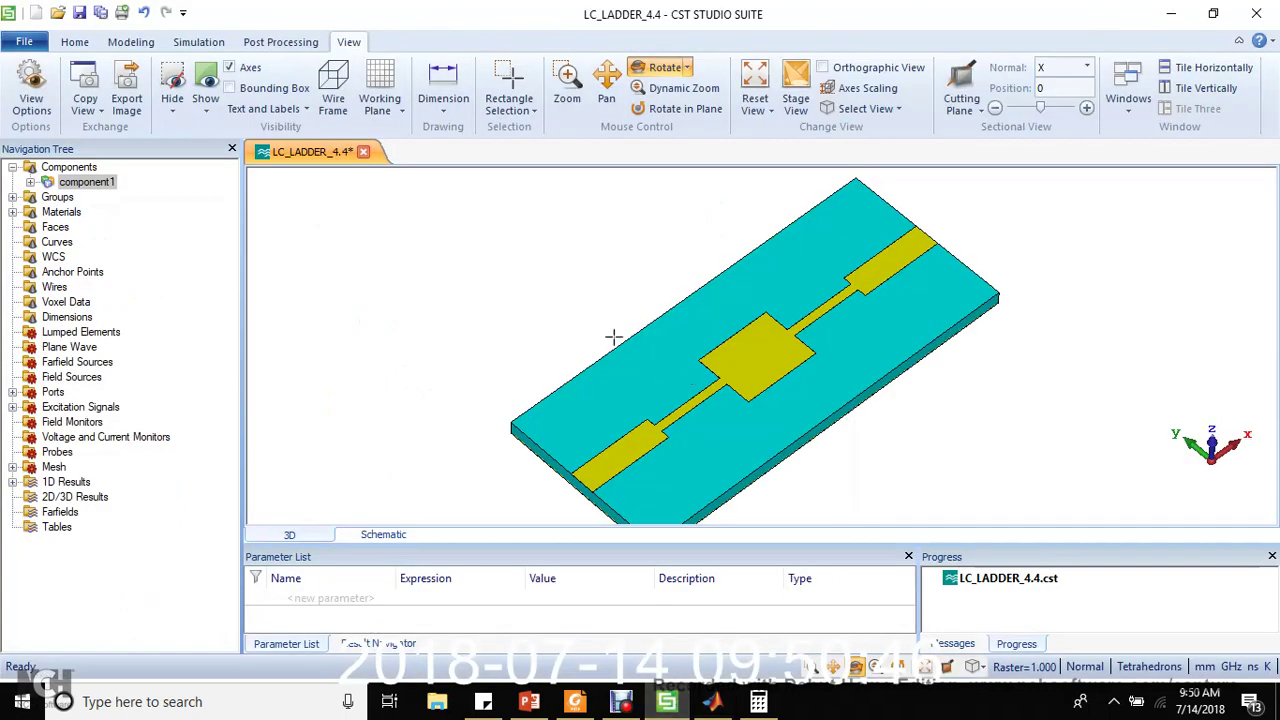
Open the File backstage view's New and Recent page
{"action": "left_click", "coordinate": [25, 46]}
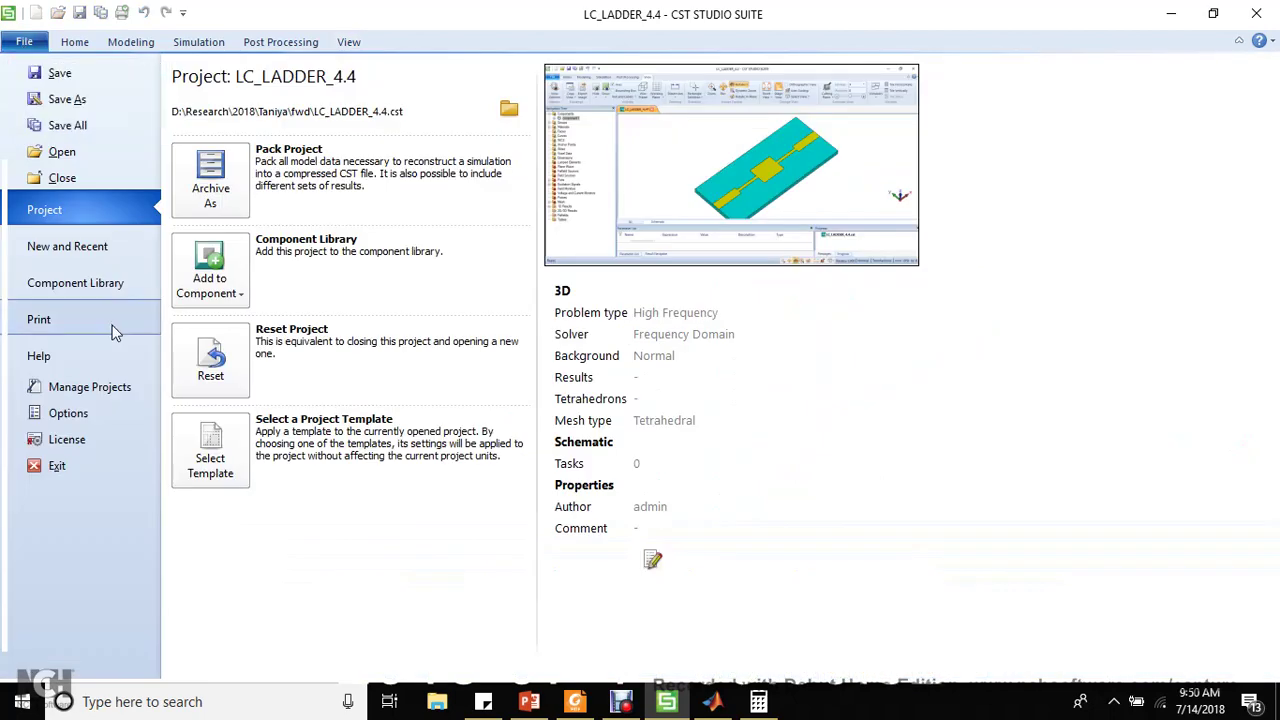
{"action": "left_click", "coordinate": [105, 256]}
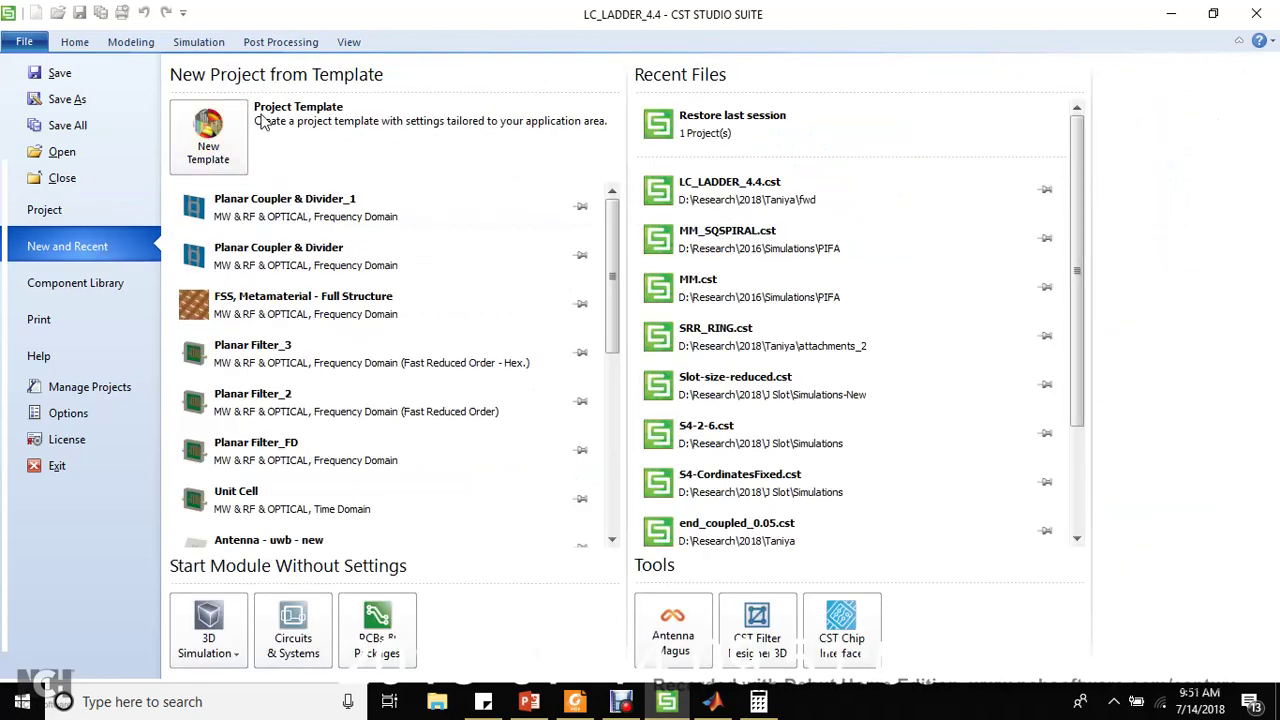
Start a new template under MW & RF & Optical > Circuit & Components > Planar Couplers & Dividers
{"action": "left_click", "coordinate": [226, 123]}
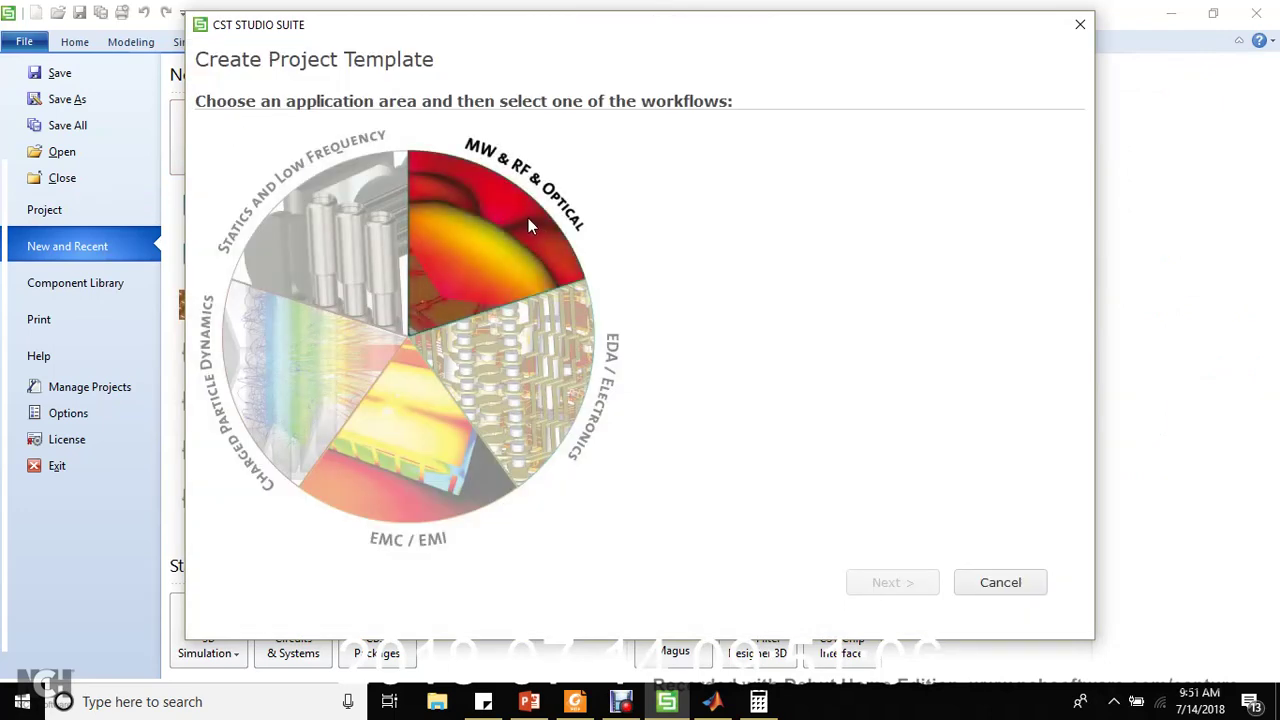
{"action": "left_click", "coordinate": [528, 222]}
{"action": "left_click", "coordinate": [800, 220]}
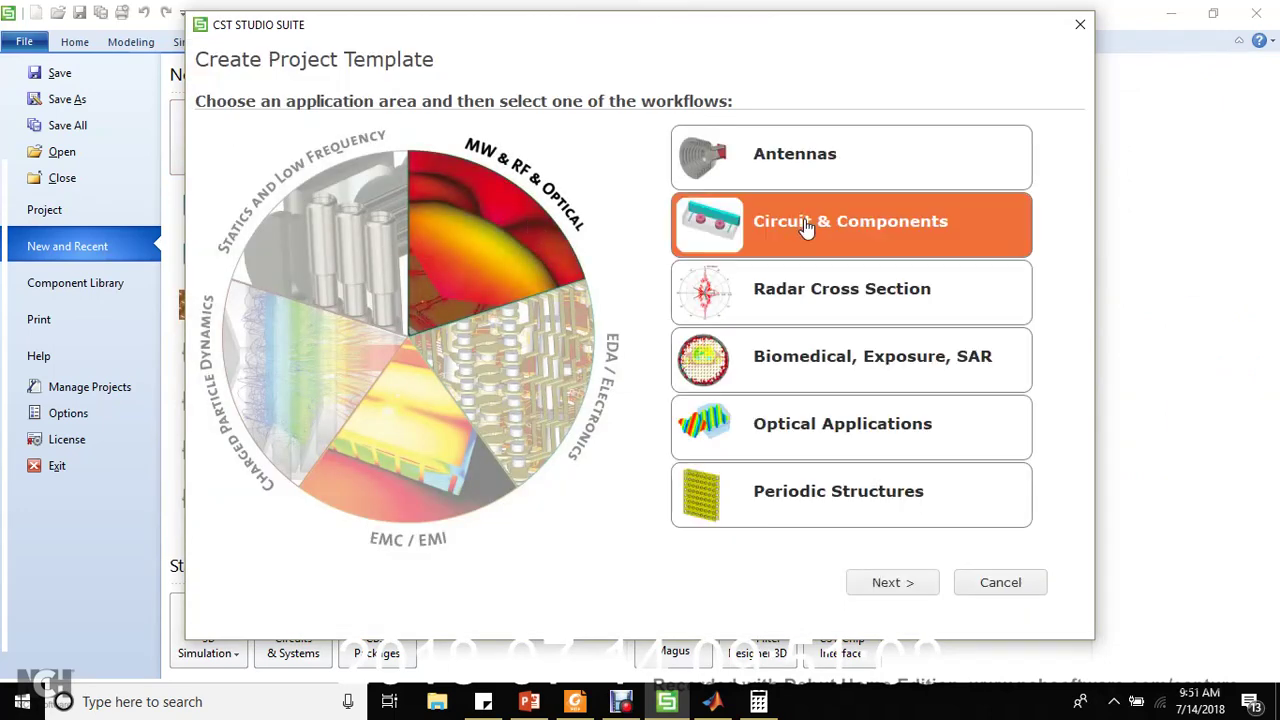
{"action": "left_click", "coordinate": [893, 574]}
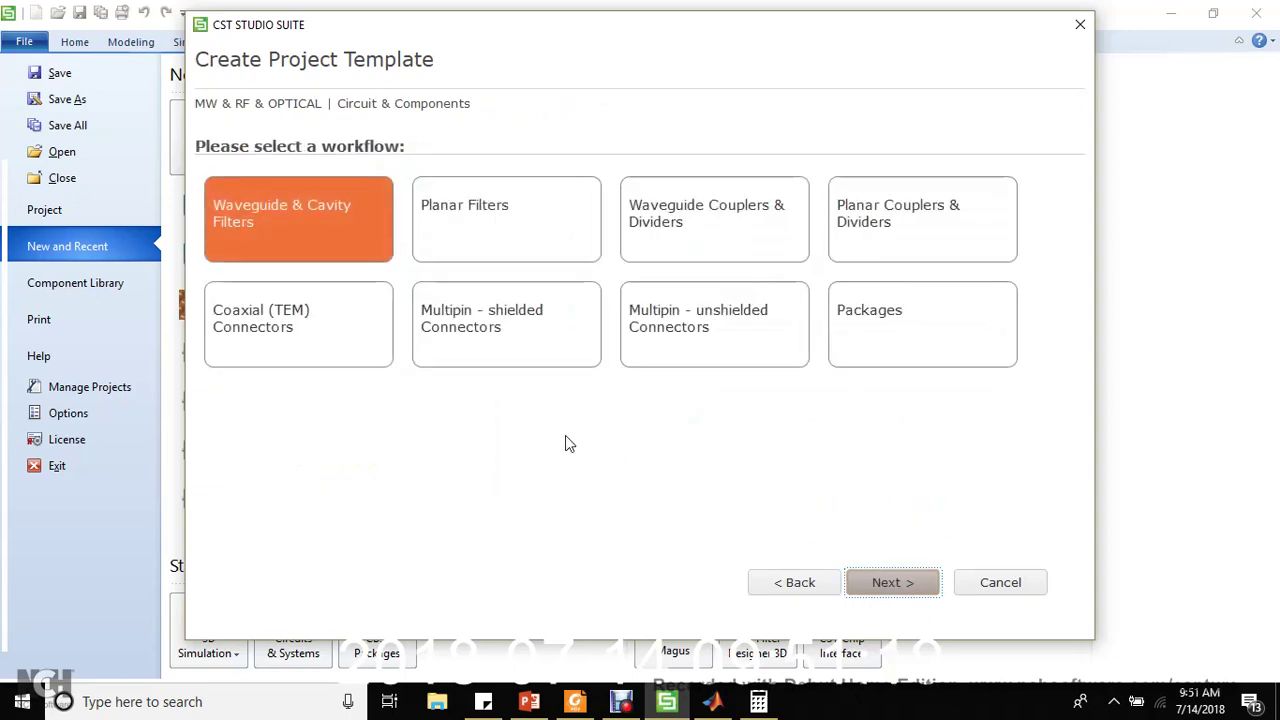
{"action": "left_click", "coordinate": [532, 236]}
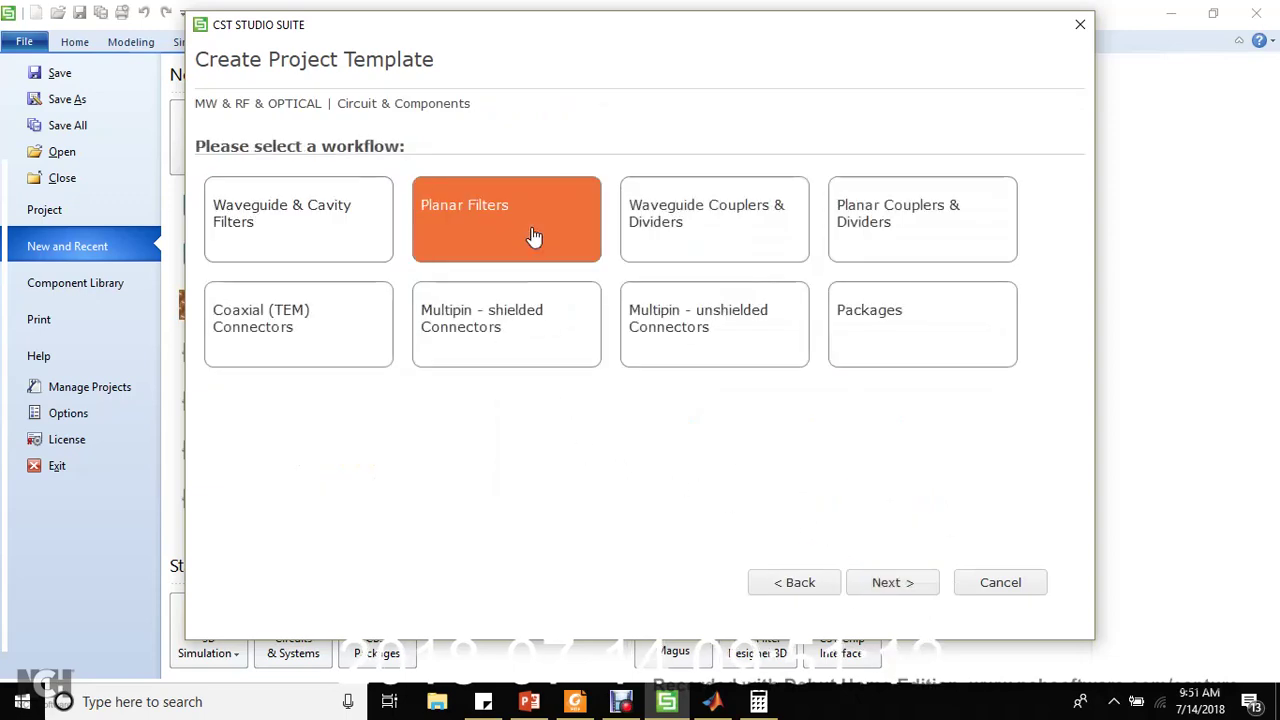
{"action": "left_click", "coordinate": [692, 236]}
{"action": "left_click", "coordinate": [872, 236]}
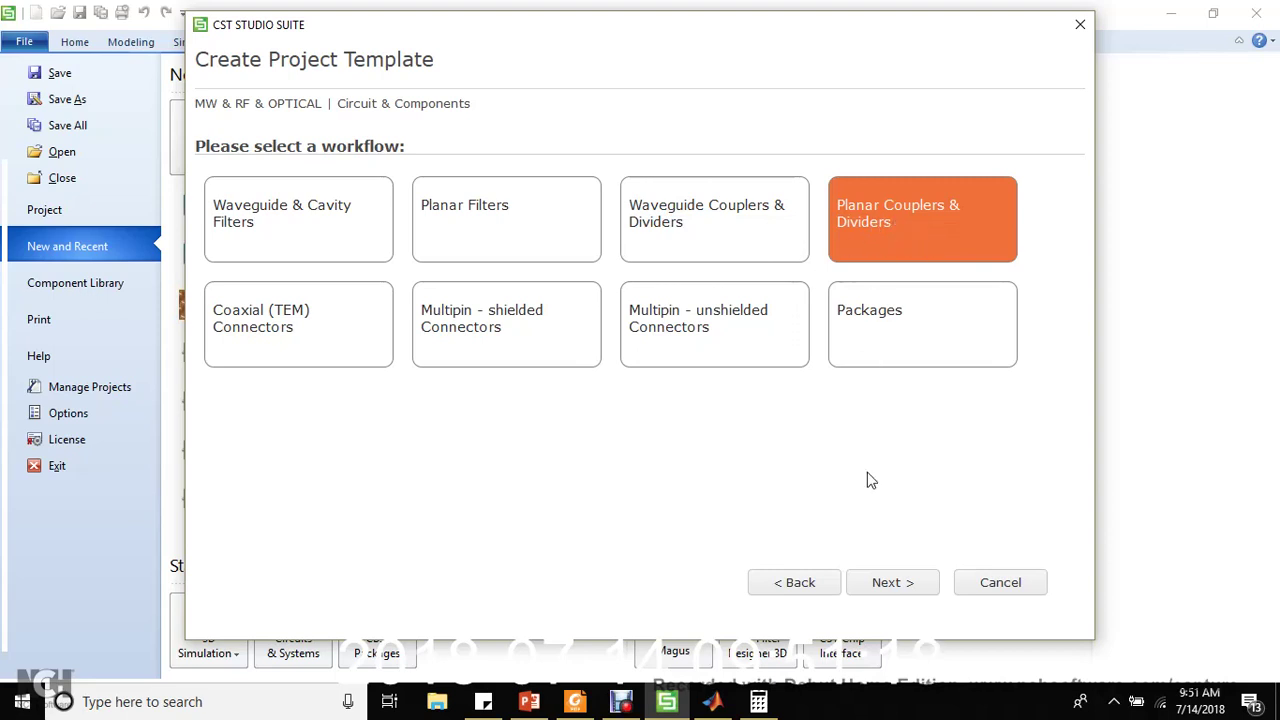
{"action": "left_click", "coordinate": [895, 582]}
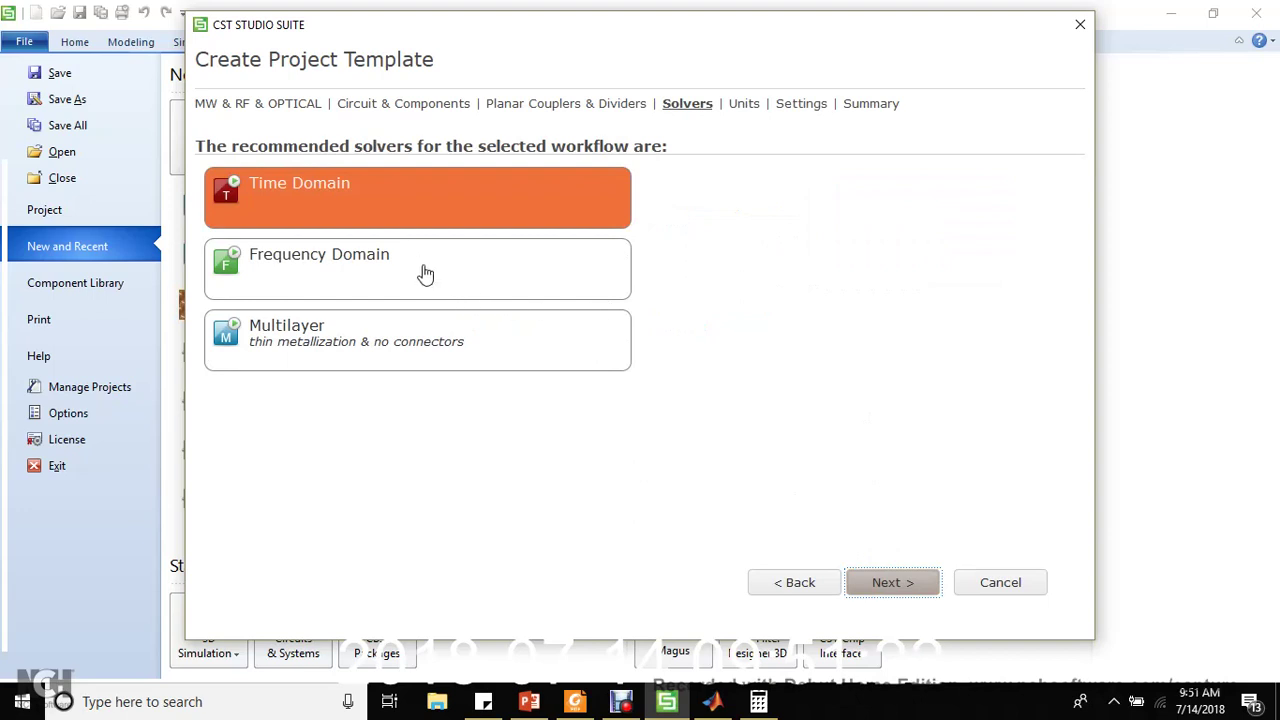
Choose the Frequency Domain solver, set the range to 1–5 GHz, and finish the template
{"action": "left_click", "coordinate": [425, 272]}
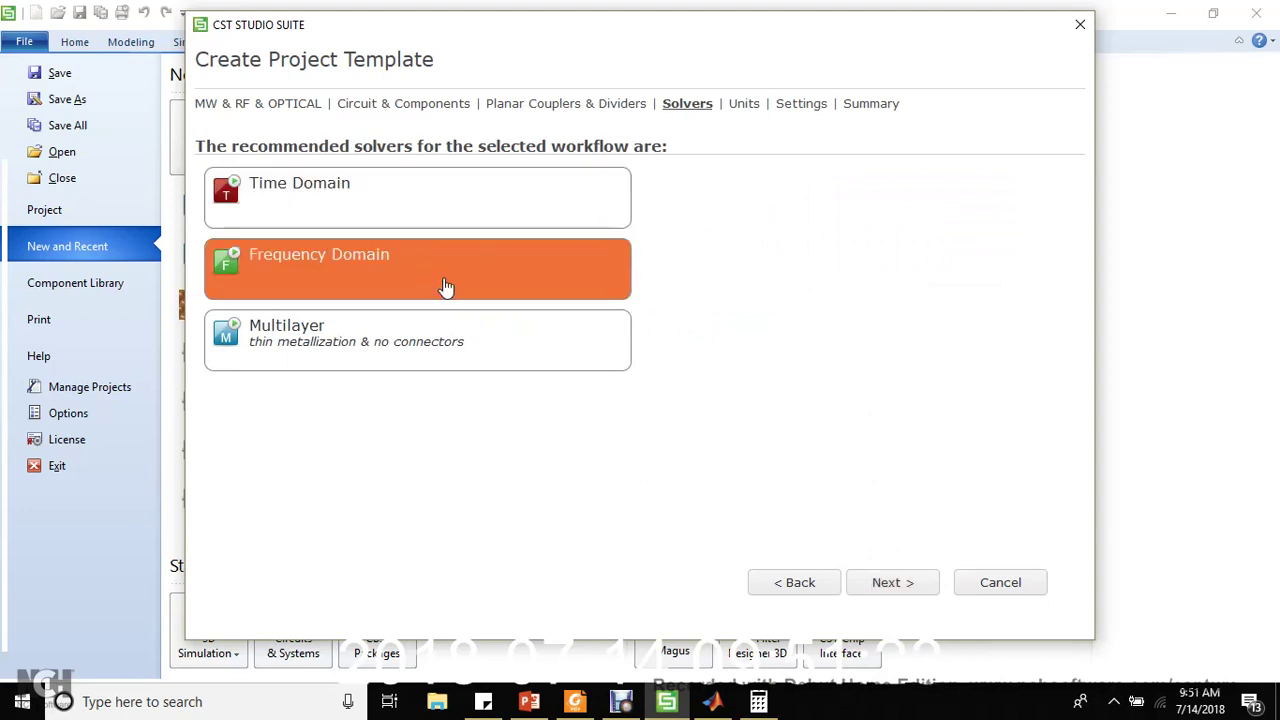
{"action": "left_click", "coordinate": [903, 592]}
{"action": "left_click", "coordinate": [892, 590]}
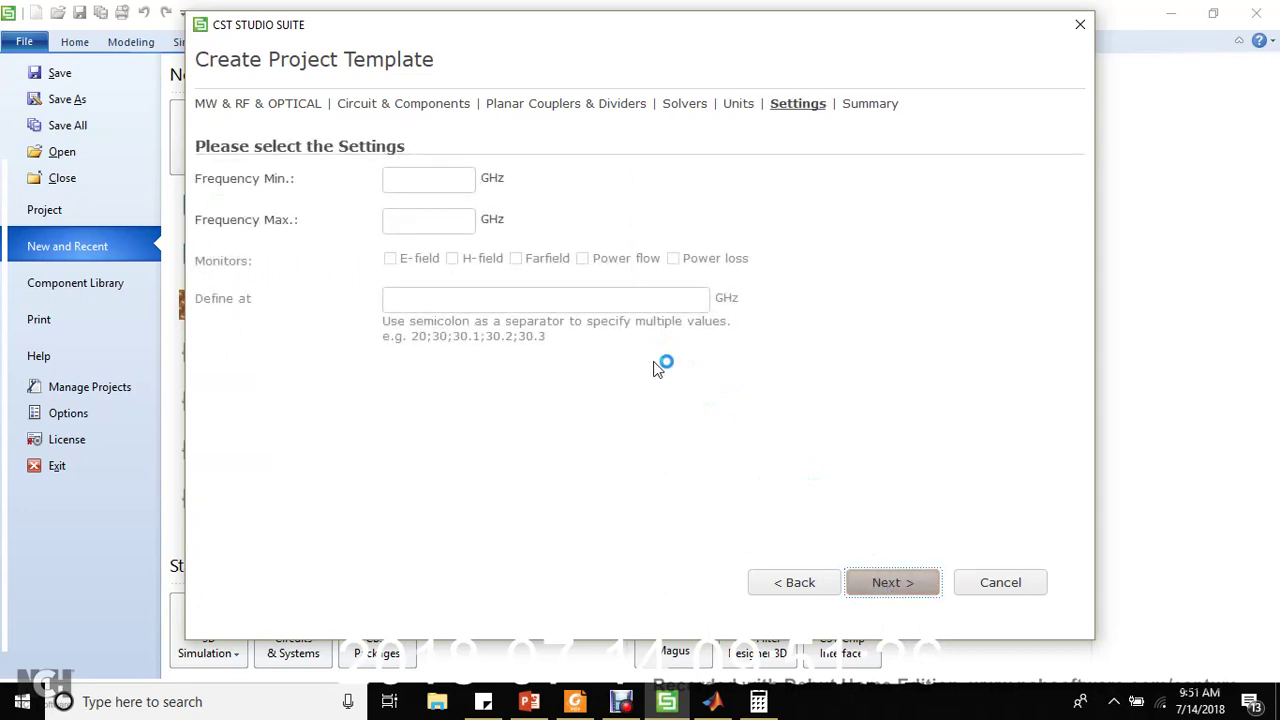
{"action": "left_click", "coordinate": [458, 176]}
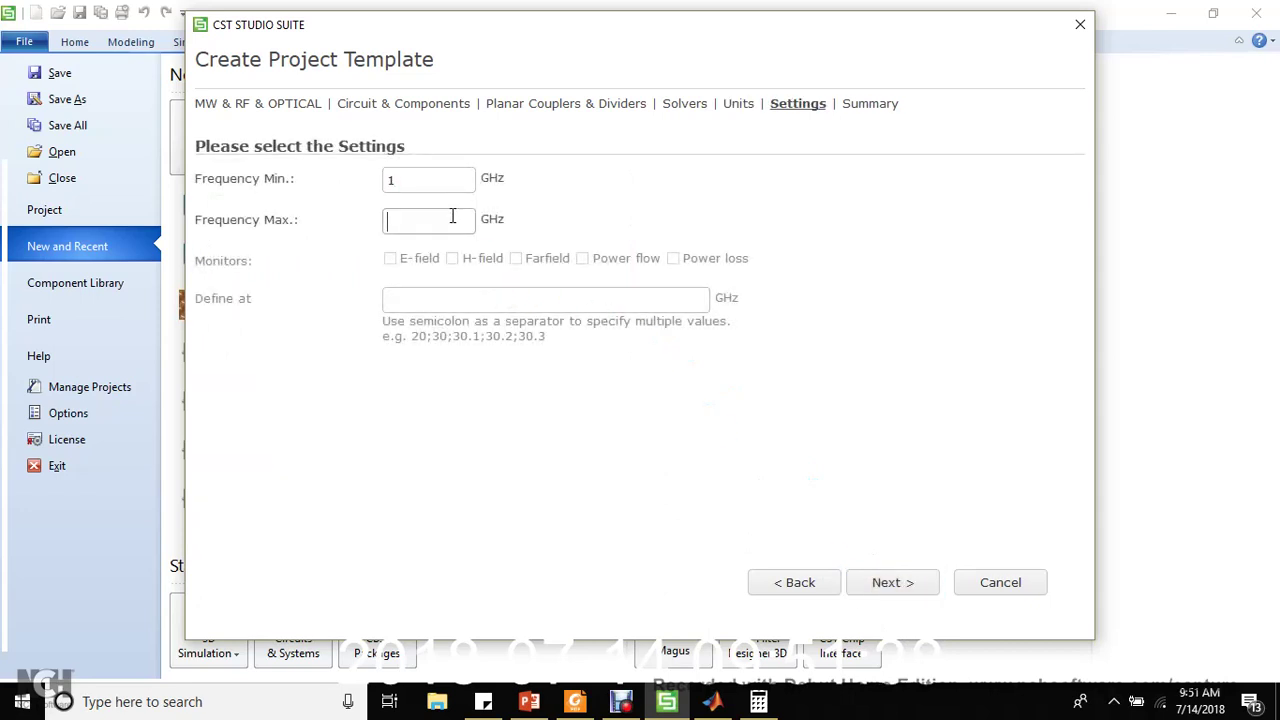
{"action": "type", "text": "5"}
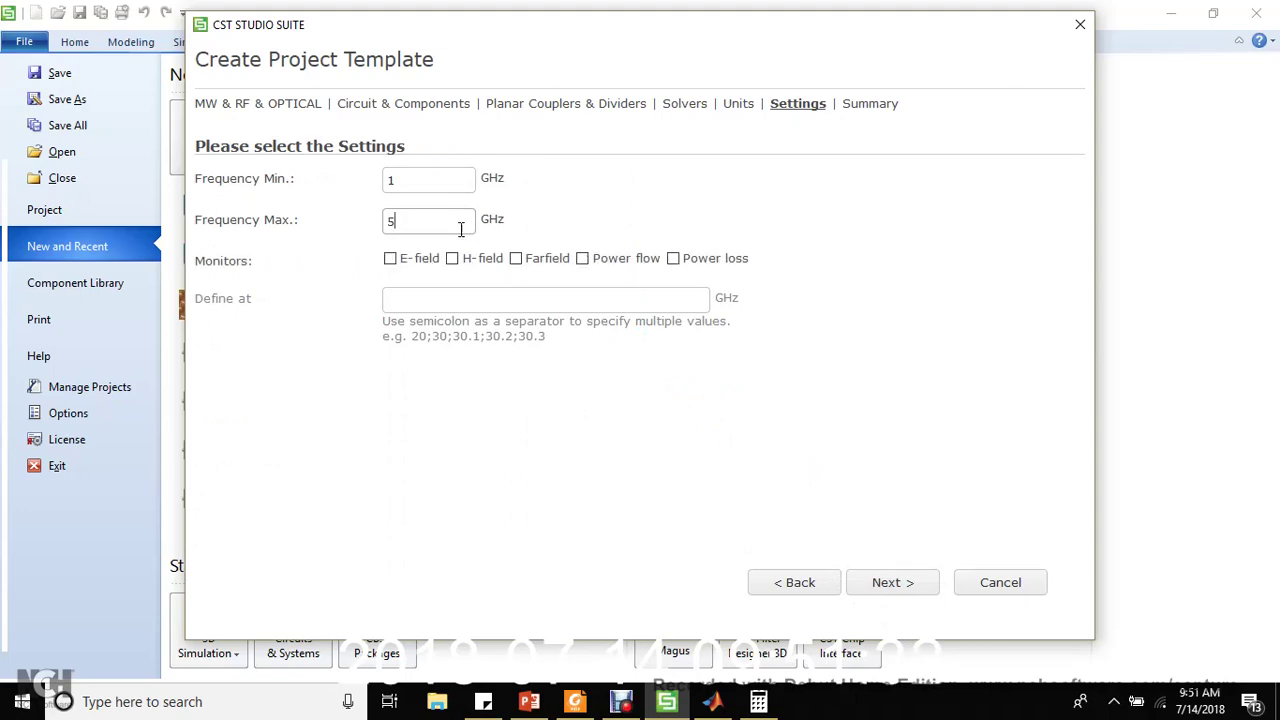
{"action": "left_click", "coordinate": [891, 590]}
{"action": "left_click", "coordinate": [891, 586]}
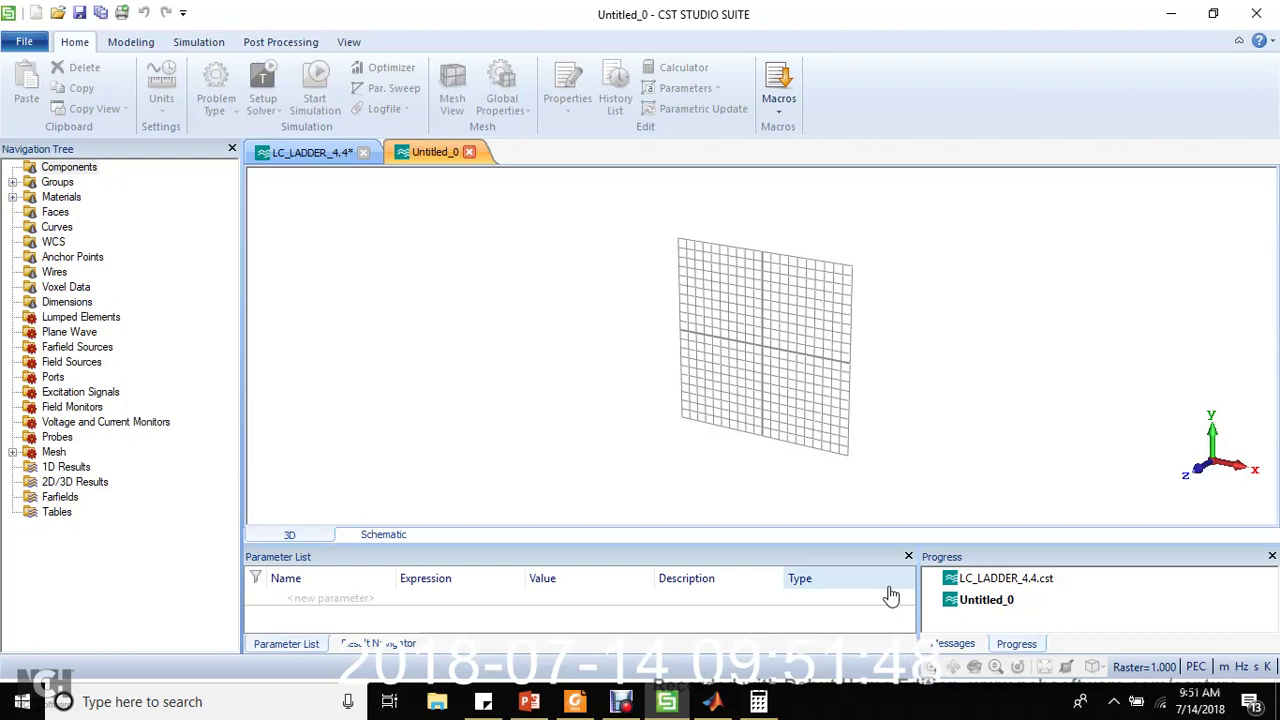
Check MATLAB, then back in CST open the Home tab's Macros > Calculate list
{"action": "left_click", "coordinate": [712, 702]}
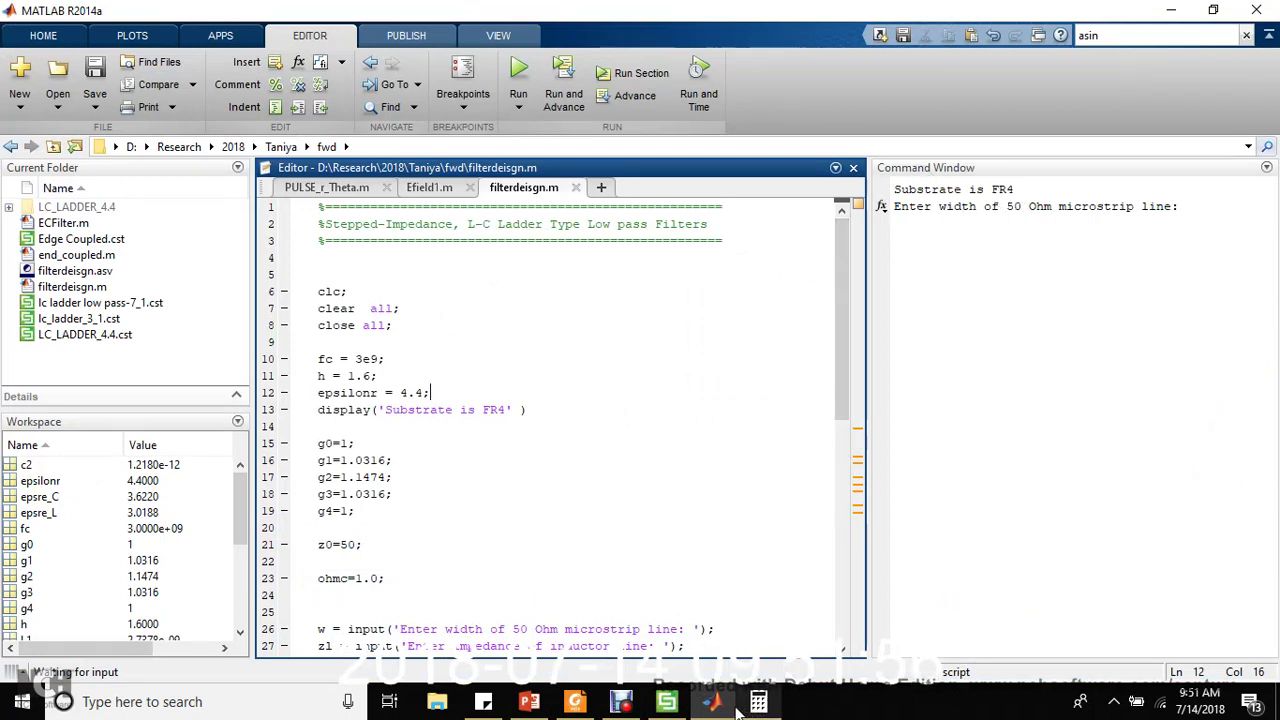
{"action": "left_click", "coordinate": [666, 702]}
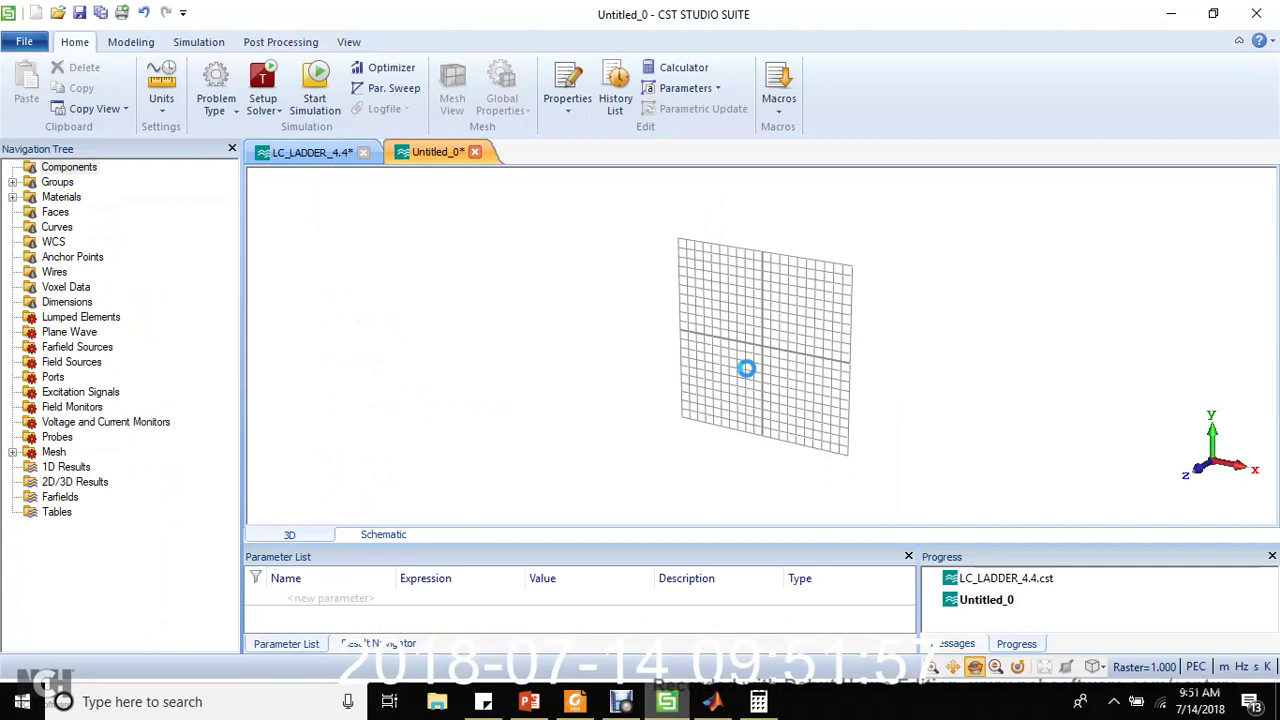
{"action": "left_click", "coordinate": [779, 104]}
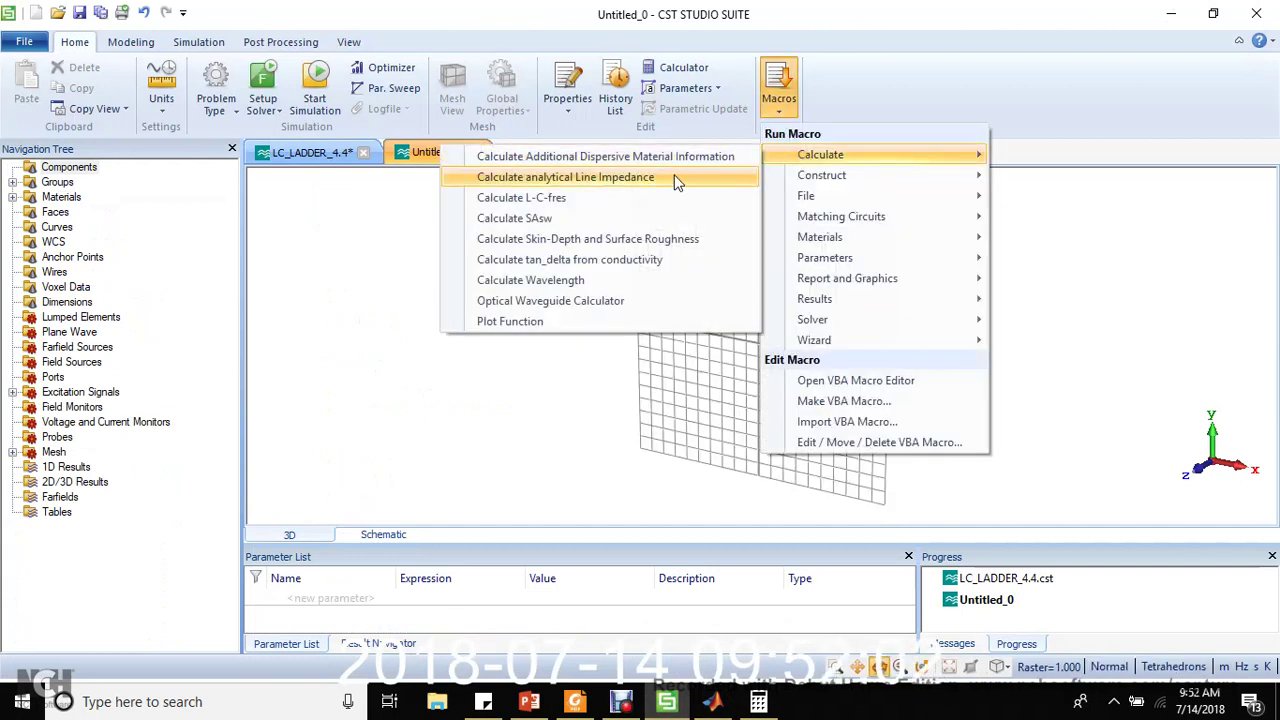
Open the analytical Line Impedance calculator and select the Thin Microstrip line type
{"action": "left_click", "coordinate": [675, 180]}
{"action": "left_click", "coordinate": [658, 191]}
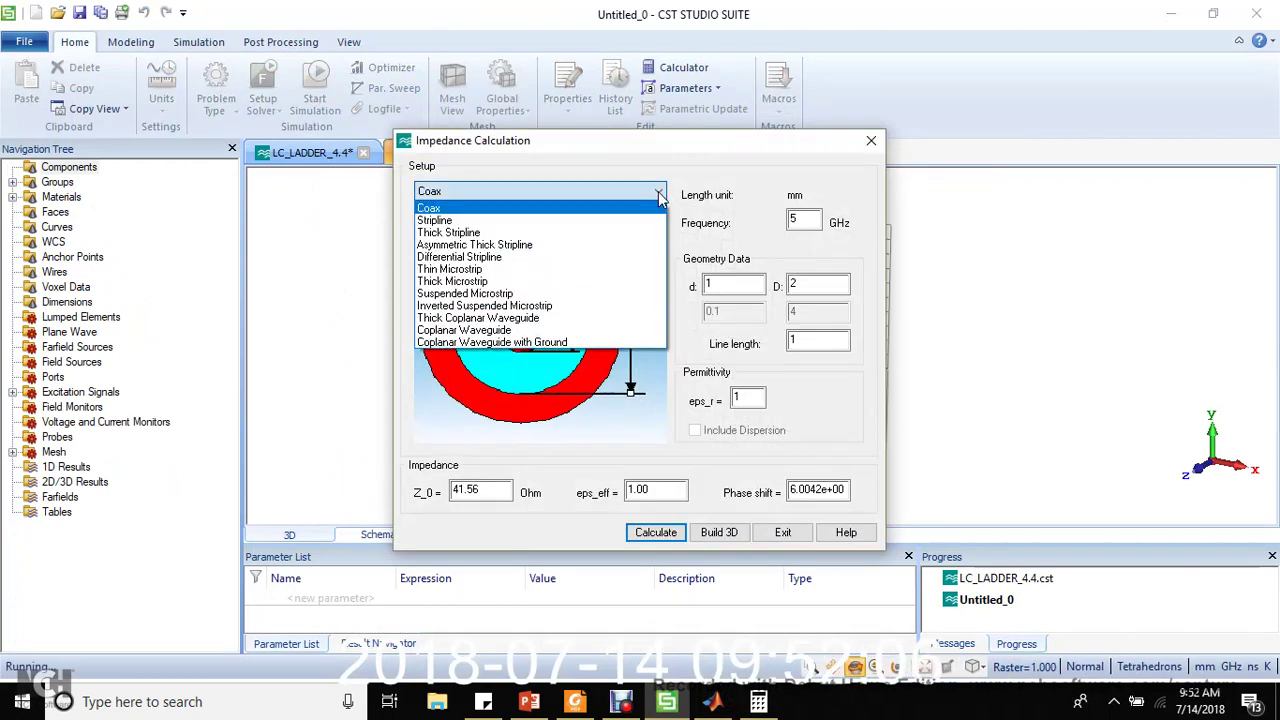
{"action": "left_click", "coordinate": [638, 233]}
{"action": "left_click", "coordinate": [638, 196]}
{"action": "left_click", "coordinate": [595, 281]}
{"action": "left_click", "coordinate": [632, 196]}
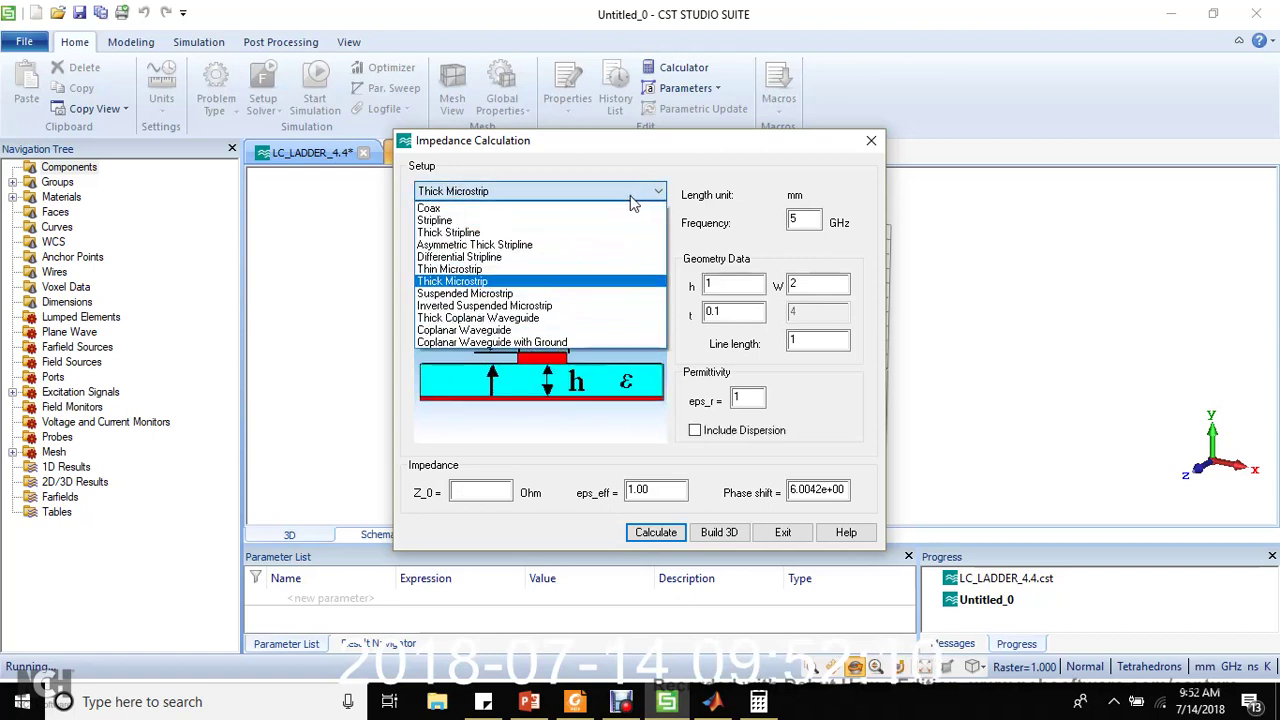
{"action": "left_click", "coordinate": [590, 270]}
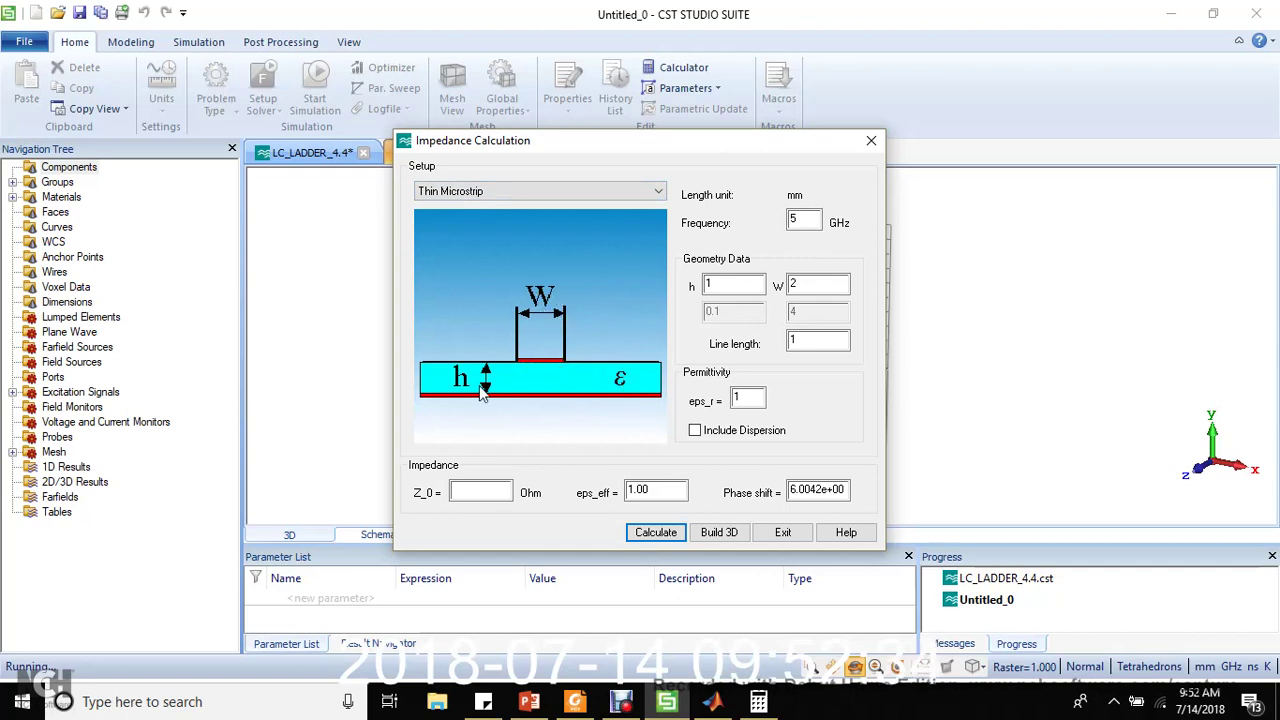
Enter 3 GHz, eps_r 4.4 and height 1.6 mm, then calculate, giving 63.56 Ω
{"action": "key", "text": "Tab"}
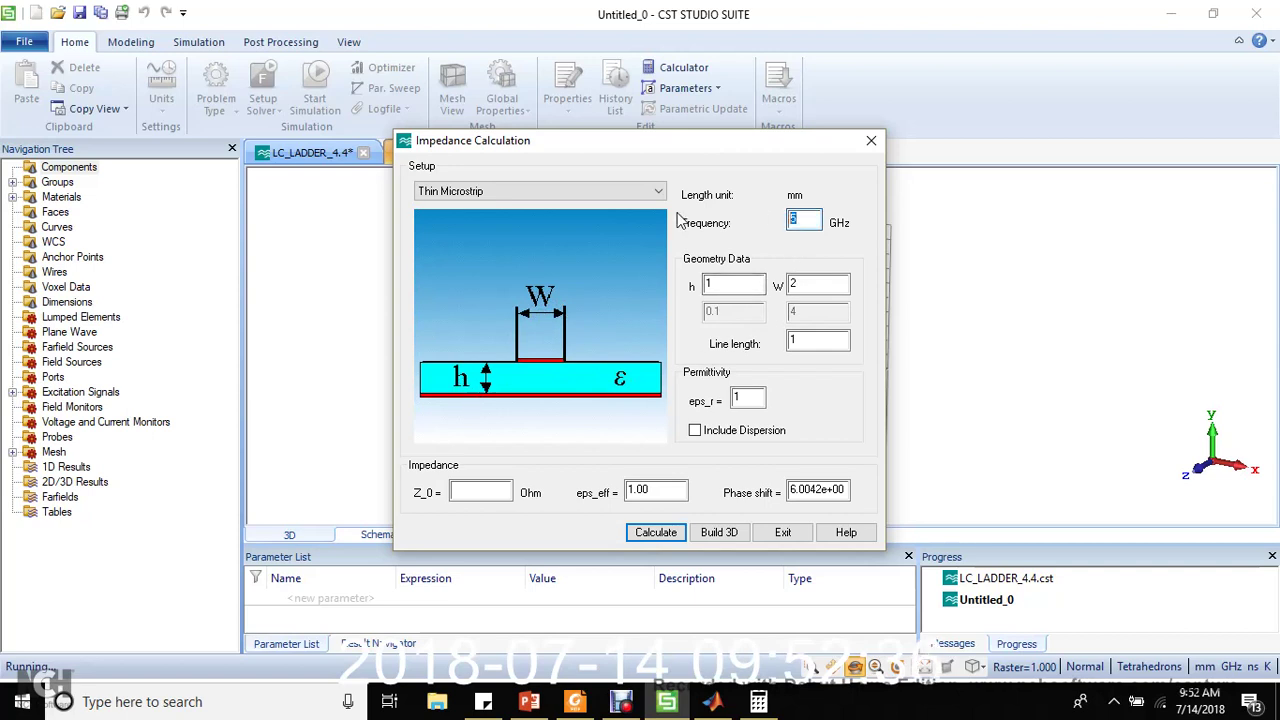
{"action": "type", "text": "3"}
{"action": "key", "text": "Tab"}
{"action": "key", "text": "Tab"}
{"action": "key", "text": "Tab"}
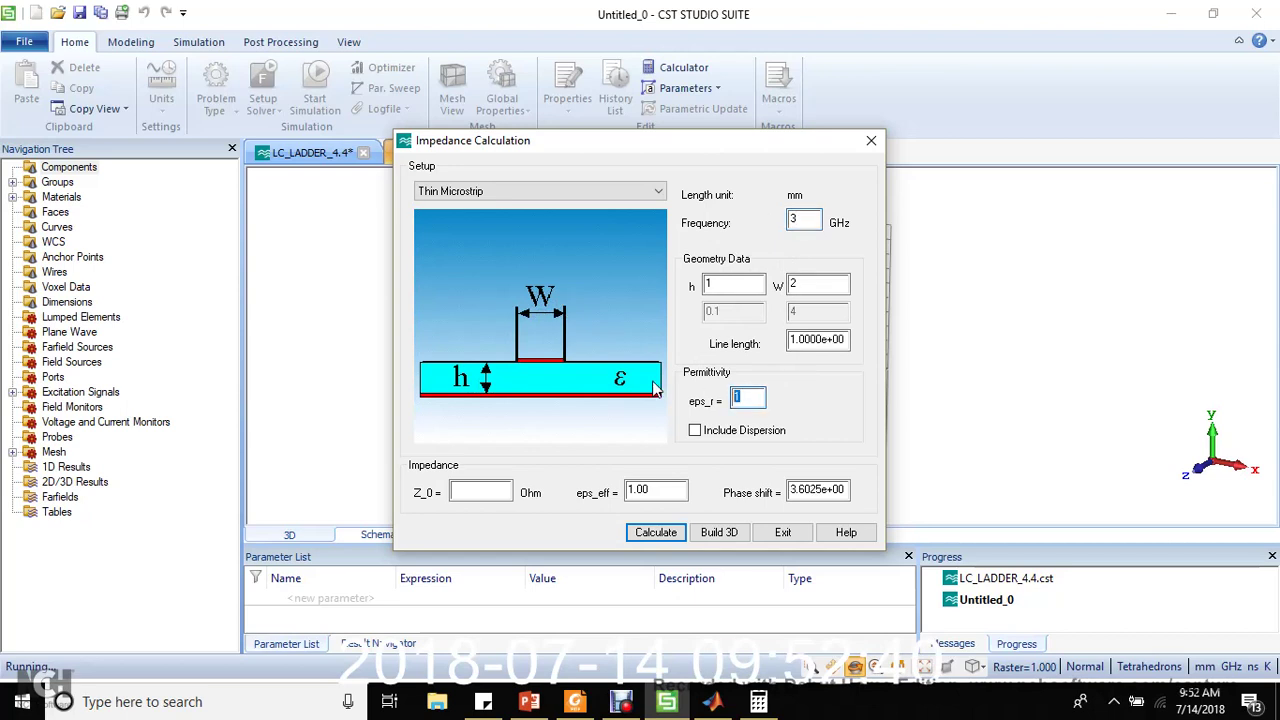
{"action": "type", "text": "4.4"}
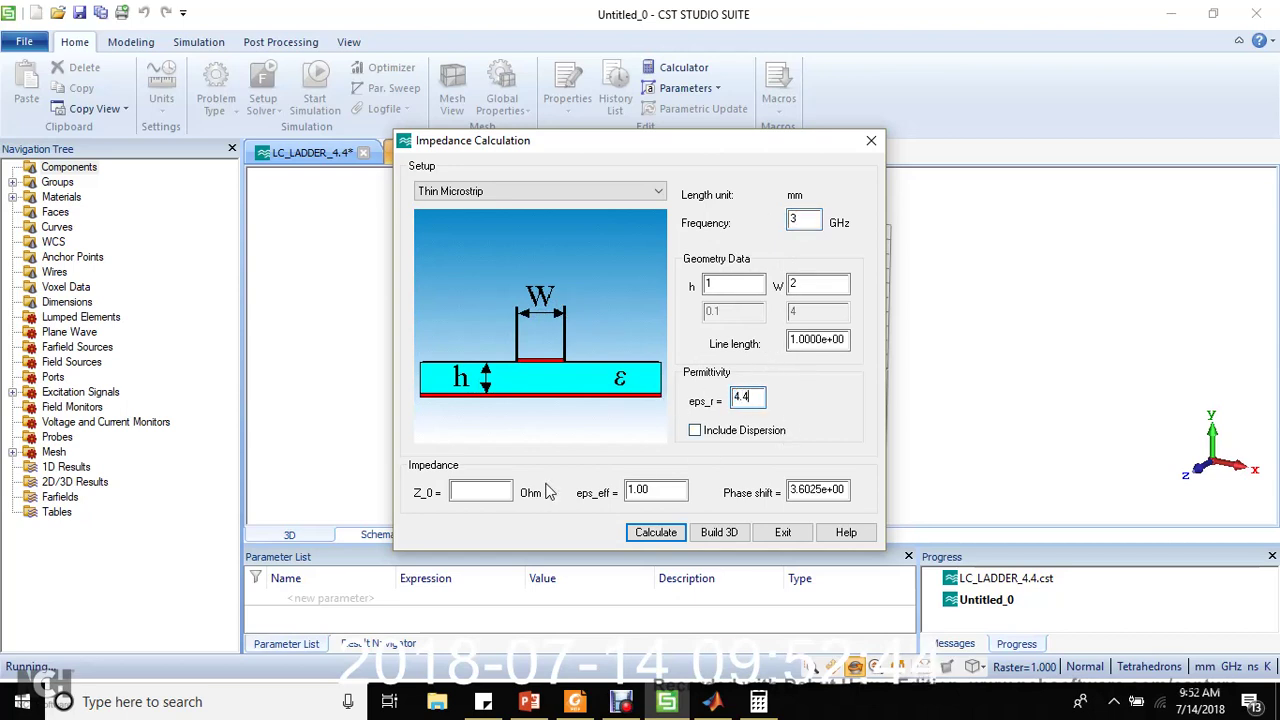
{"action": "left_click", "coordinate": [730, 288]}
{"action": "type", "text": ".6"}
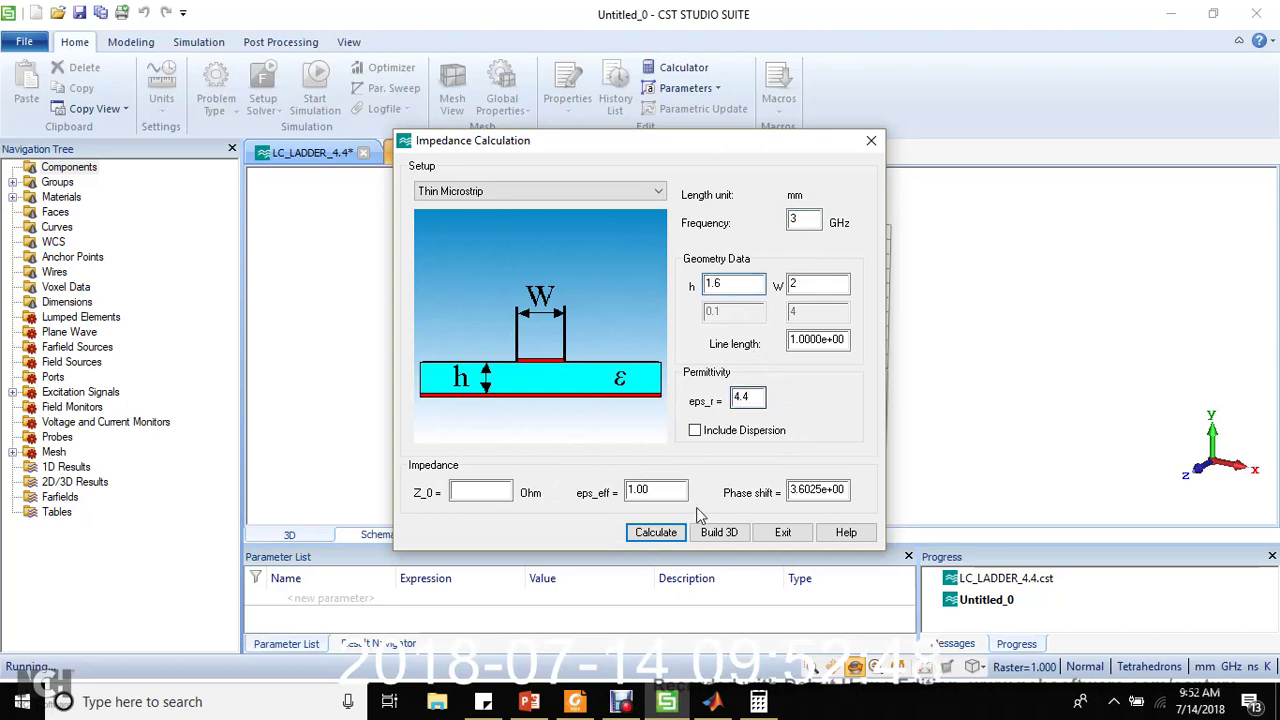
{"action": "left_click", "coordinate": [664, 532]}
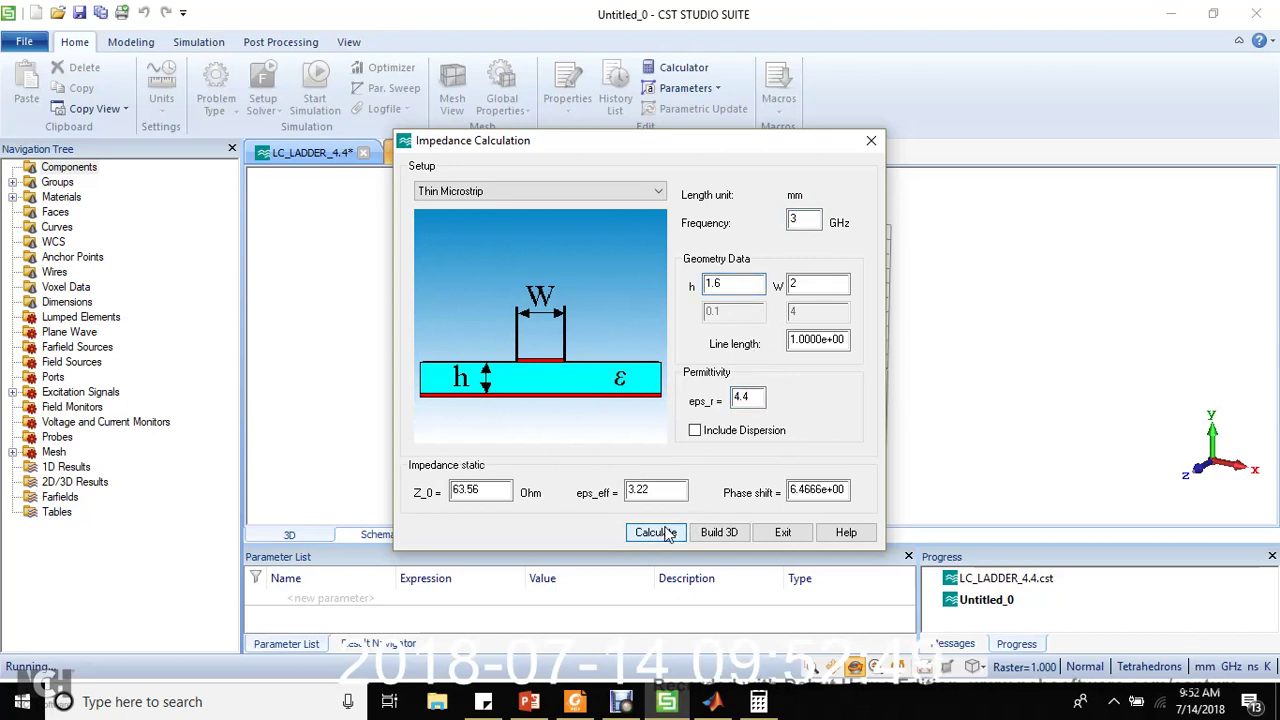
{"action": "double_click", "coordinate": [473, 485]}
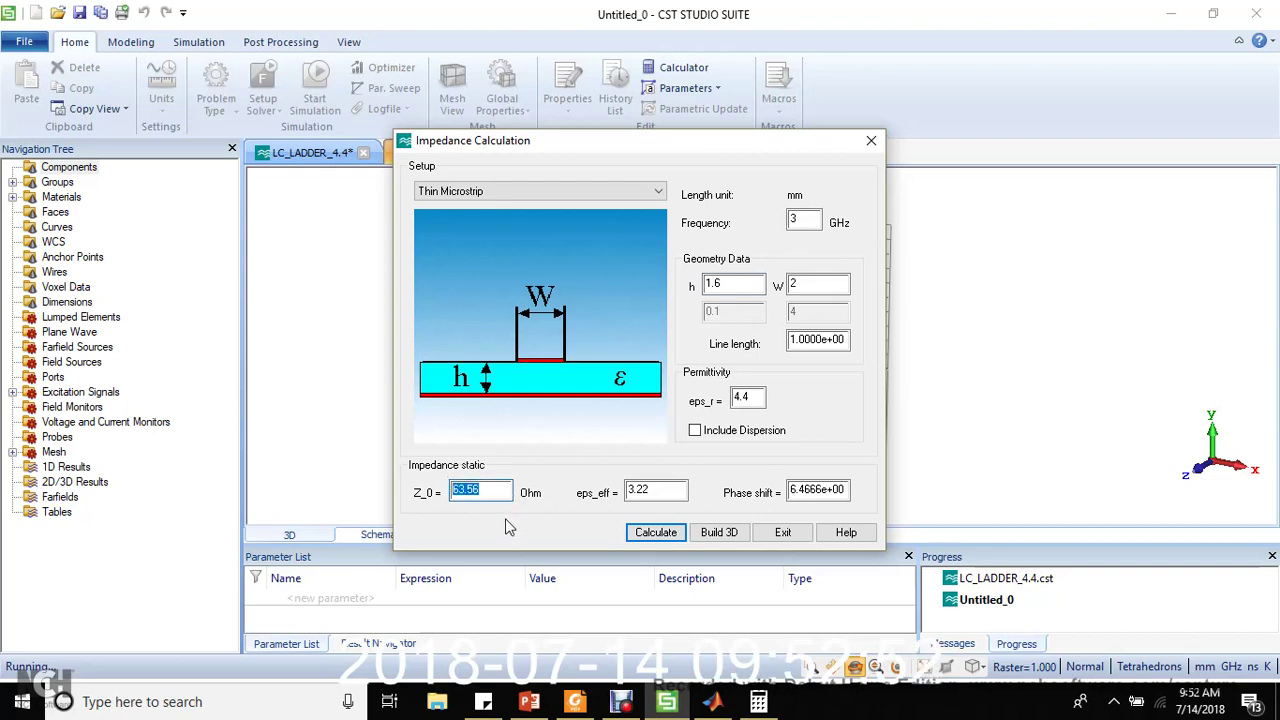
Change the strip width to 3 mm and recalculate to get 50.82 Ω
{"action": "double_click", "coordinate": [820, 284]}
{"action": "type", "text": "3"}
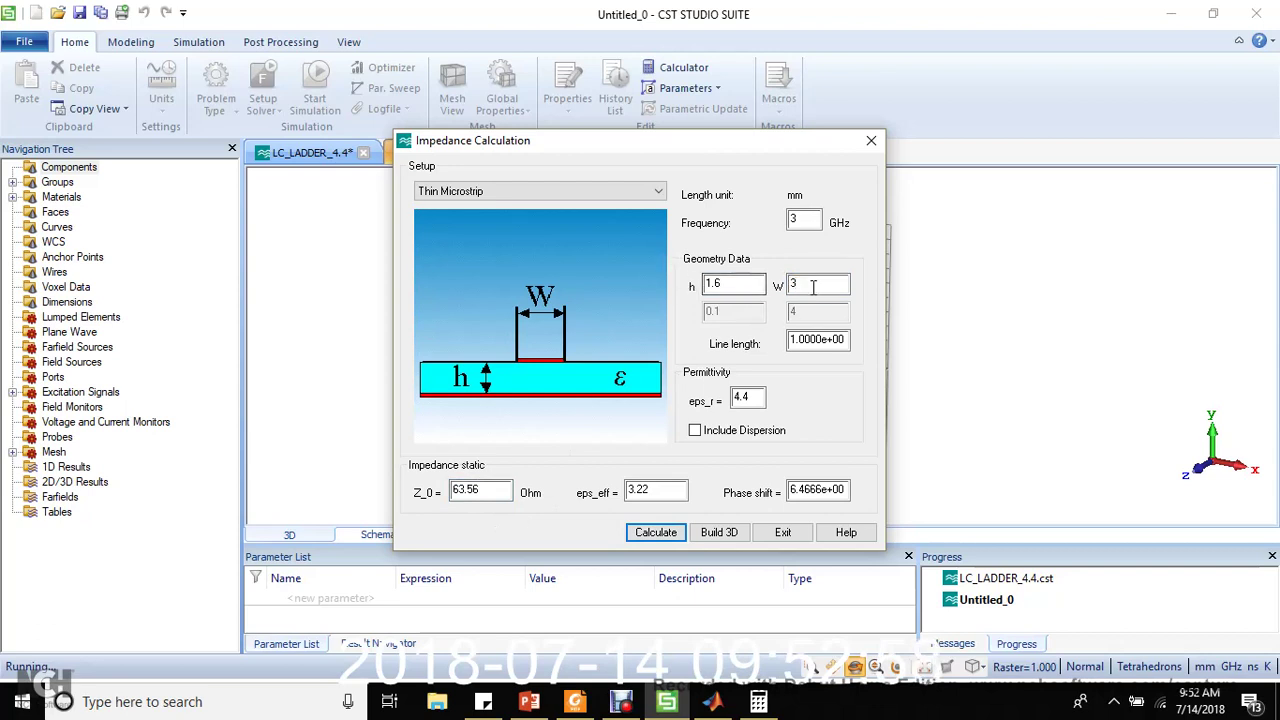
{"action": "left_click", "coordinate": [668, 535]}
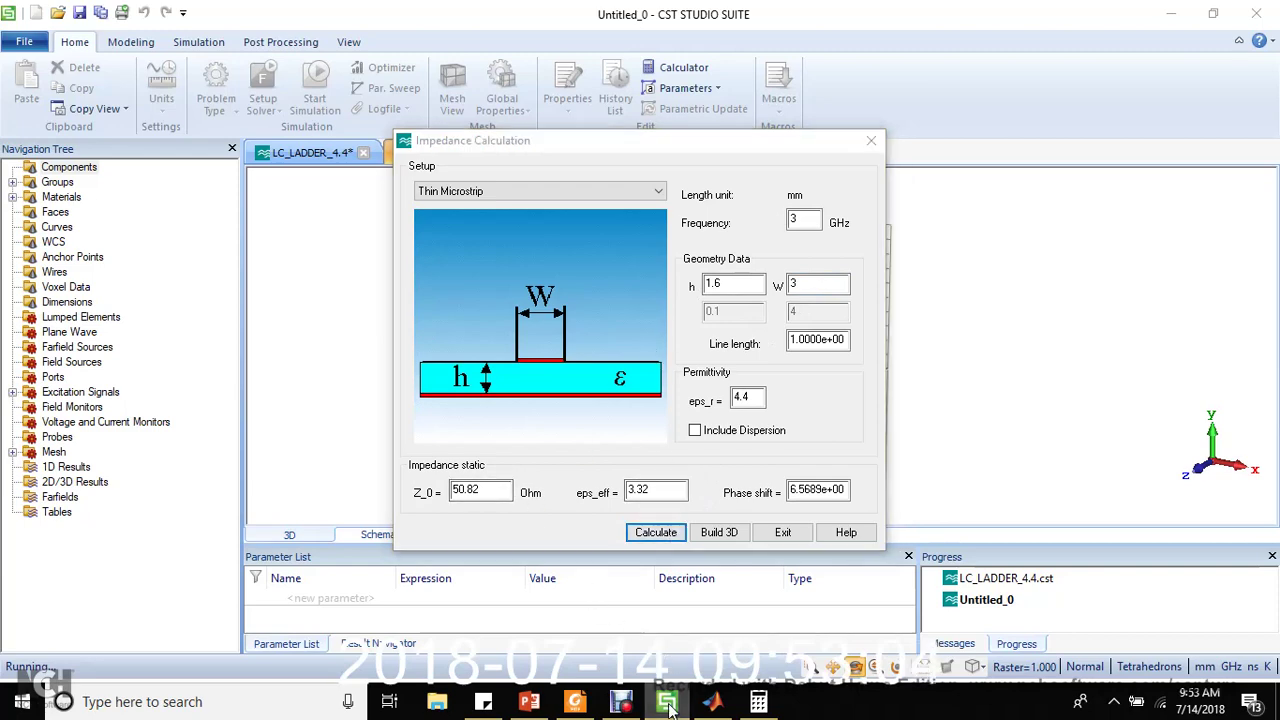
{"action": "left_click", "coordinate": [711, 701]}
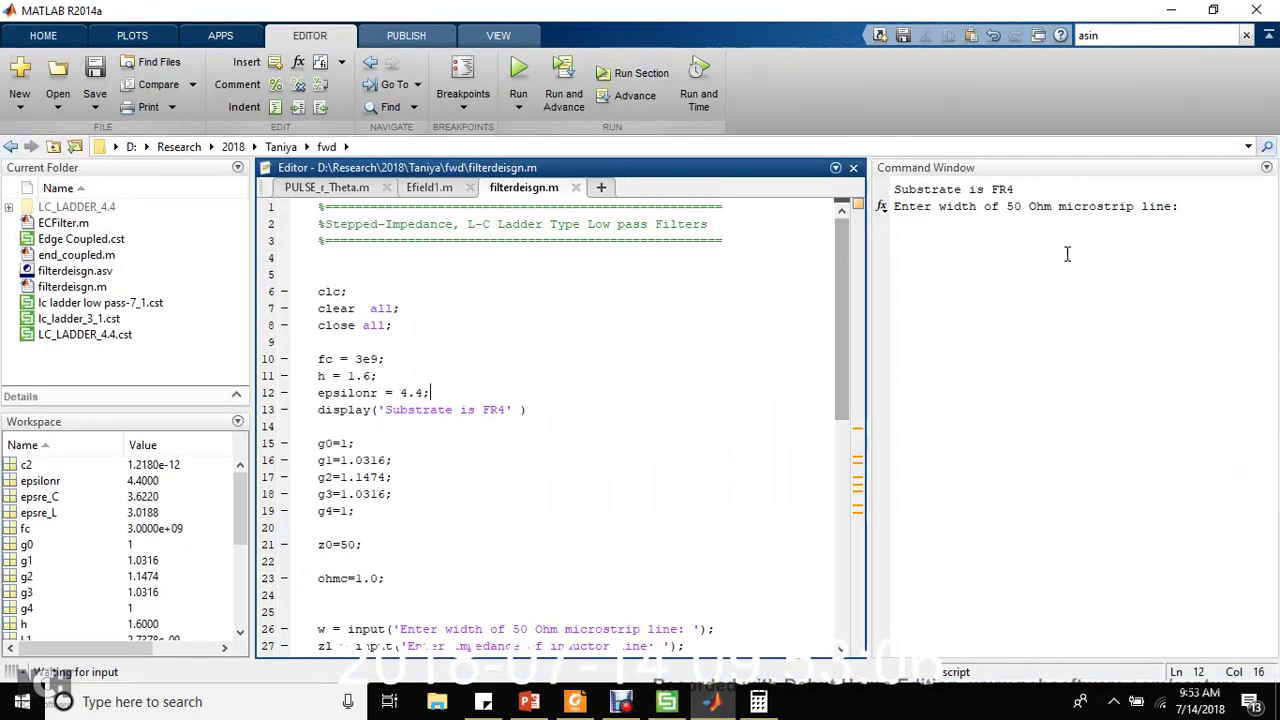
Answer MATLAB's prompts with a 3 mm 50 Ω line width and 100 Ω inductor impedance
{"action": "left_click", "coordinate": [1224, 207]}
{"action": "type", "text": "3"}
{"action": "key", "text": "Return"}
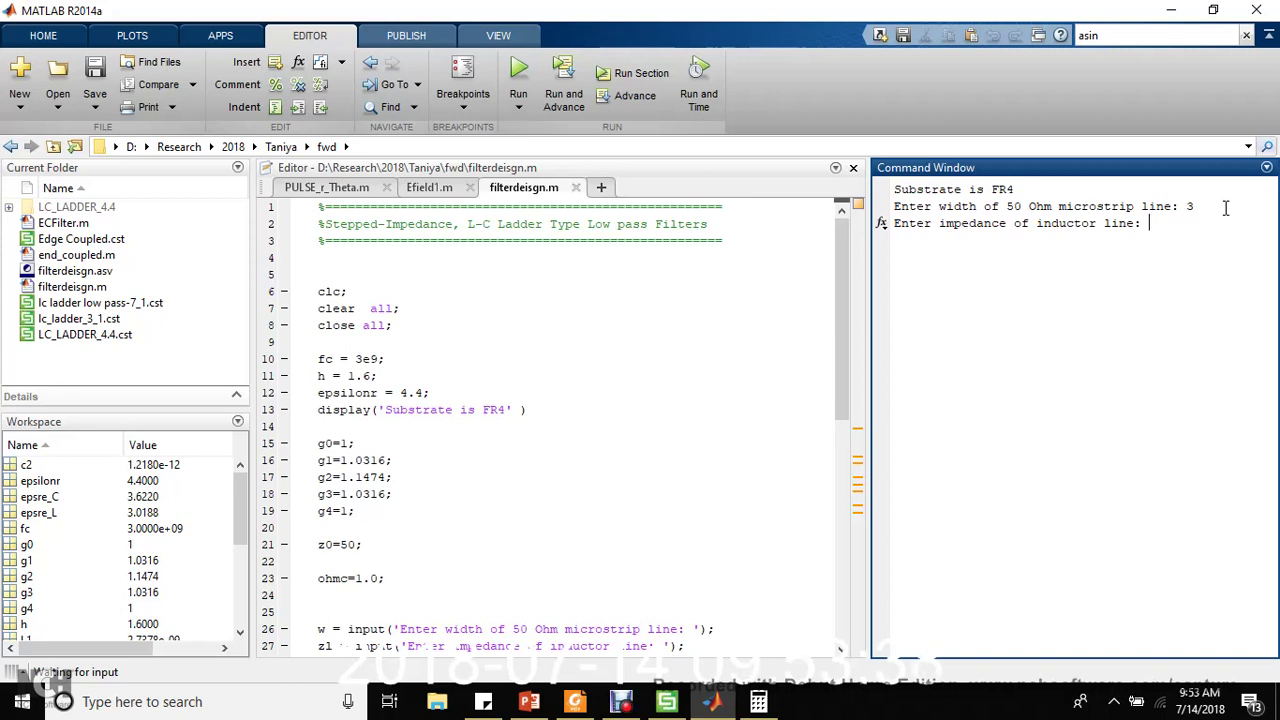
{"action": "type", "text": "10"}
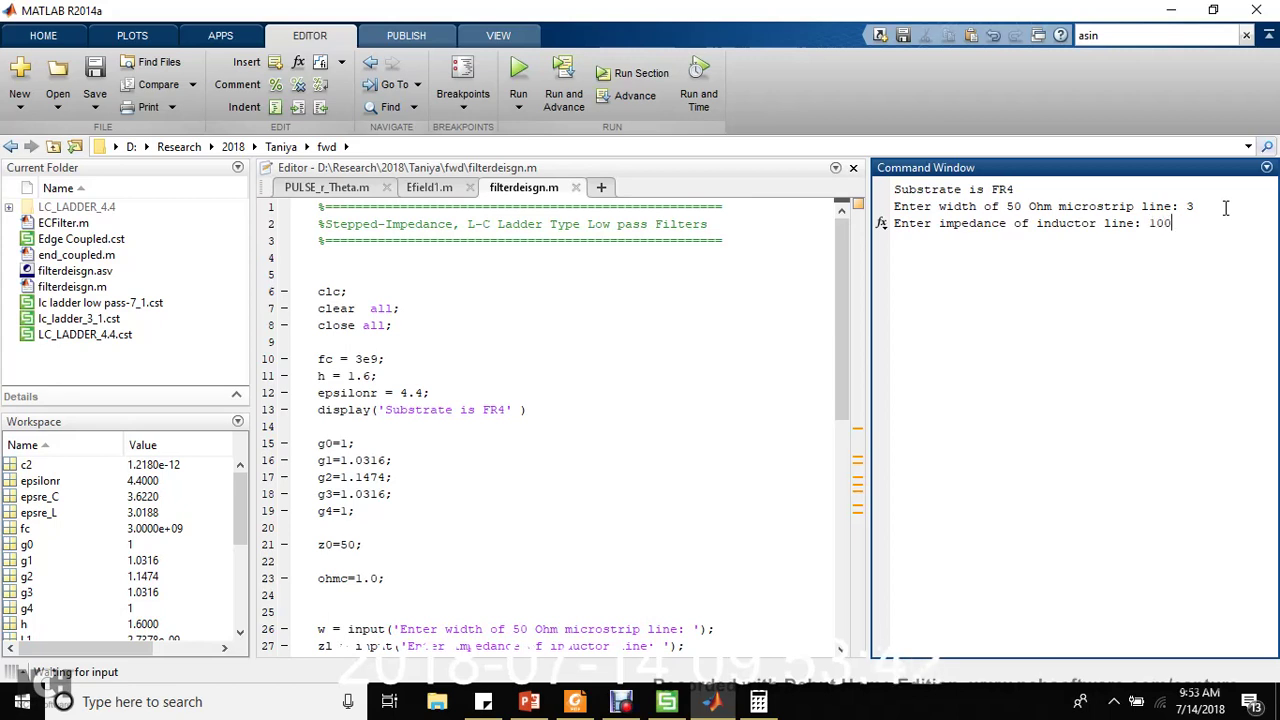
{"action": "type", "text": "0"}
{"action": "key", "text": "Return"}
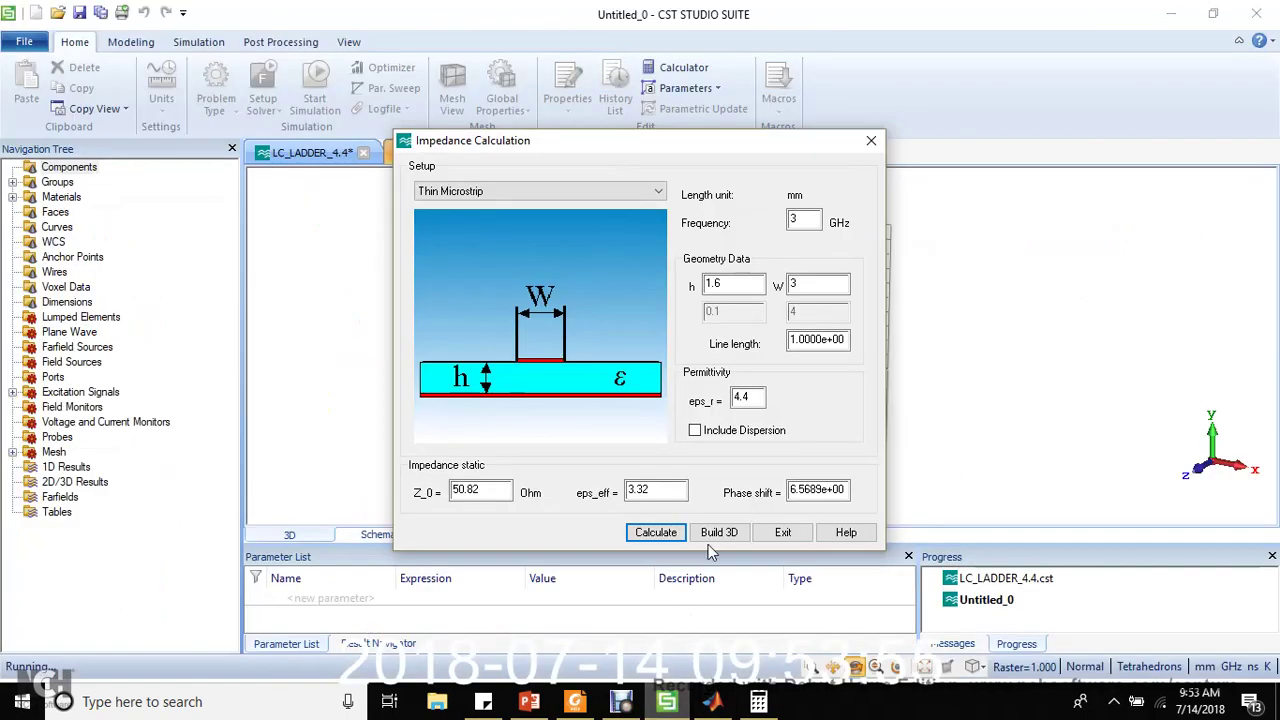
Calculate a 0.7 mm width giving 100.20 Ω and enter 0.7 as MATLAB's inductor line width
{"action": "left_click", "coordinate": [666, 702]}
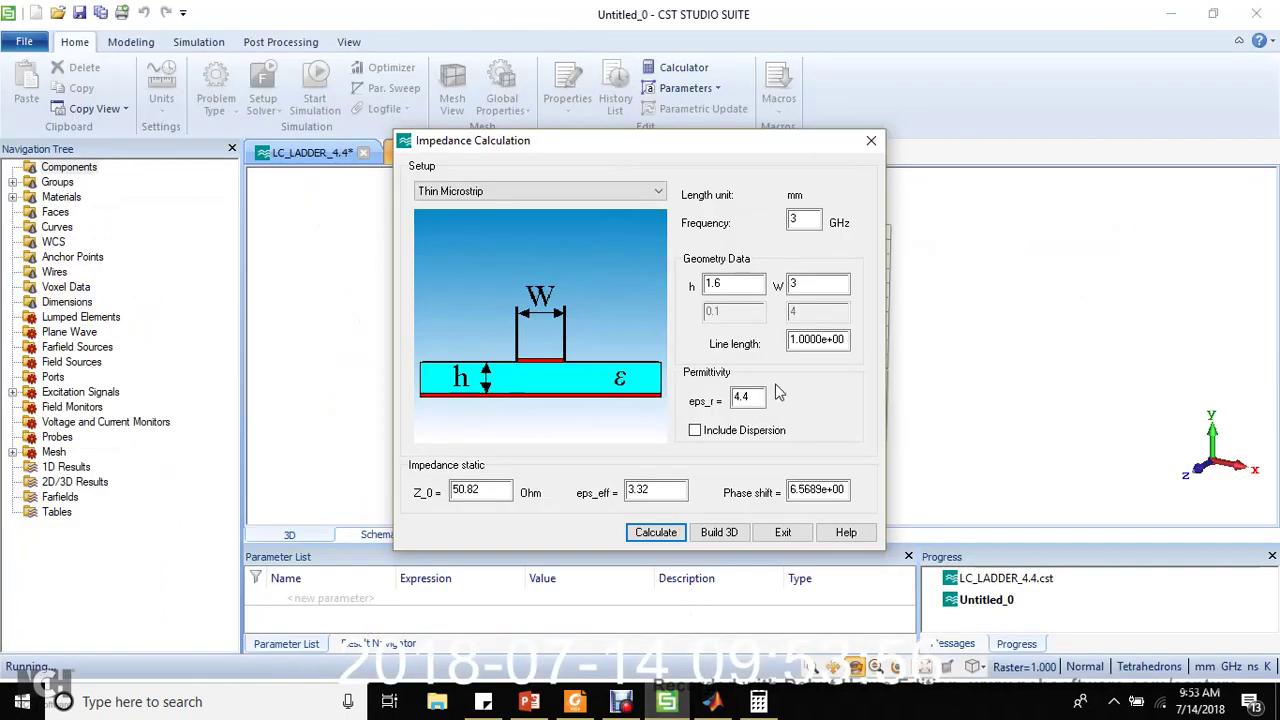
{"action": "double_click", "coordinate": [818, 284]}
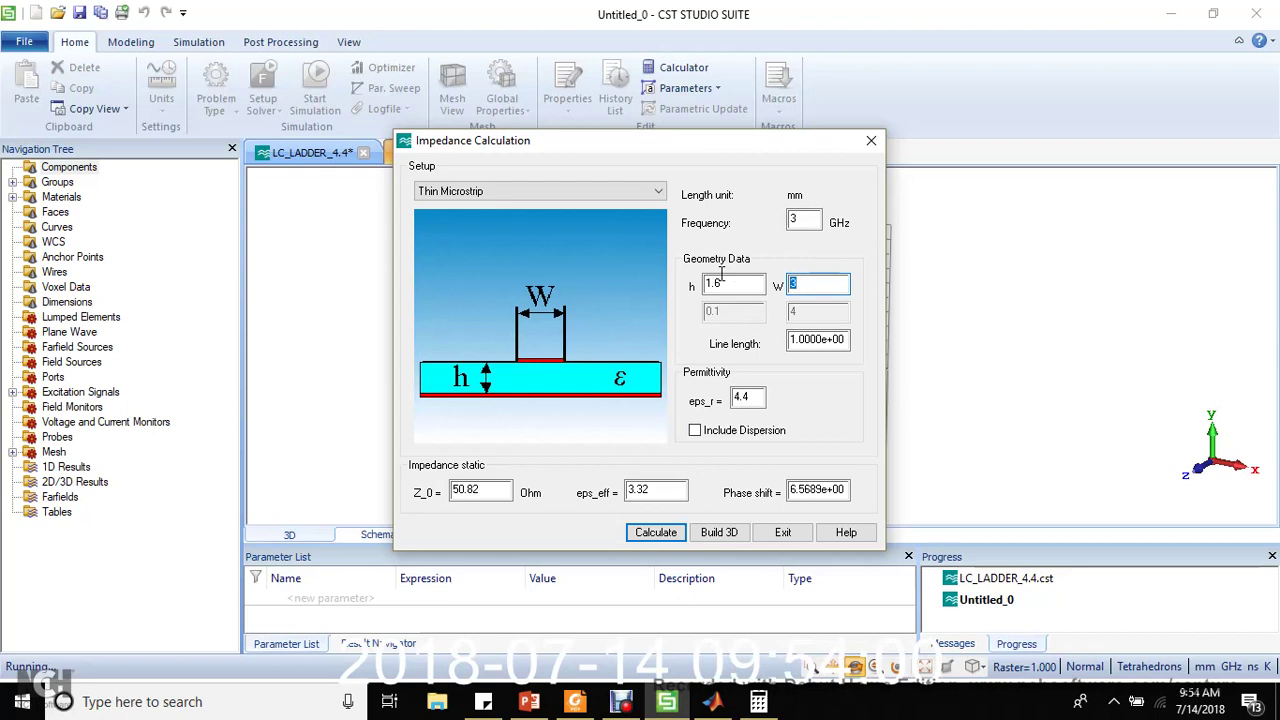
{"action": "type", "text": "0.7"}
{"action": "key", "text": "Return"}
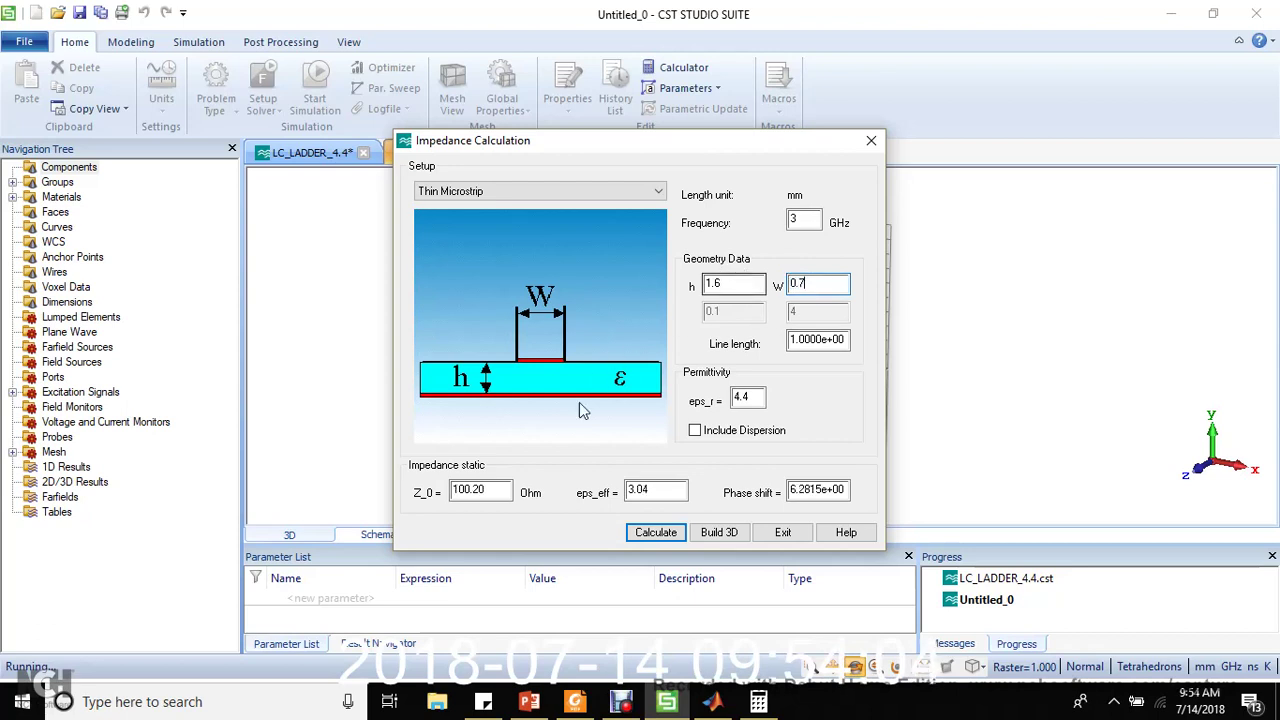
{"action": "left_click", "coordinate": [505, 490]}
{"action": "double_click", "coordinate": [505, 490]}
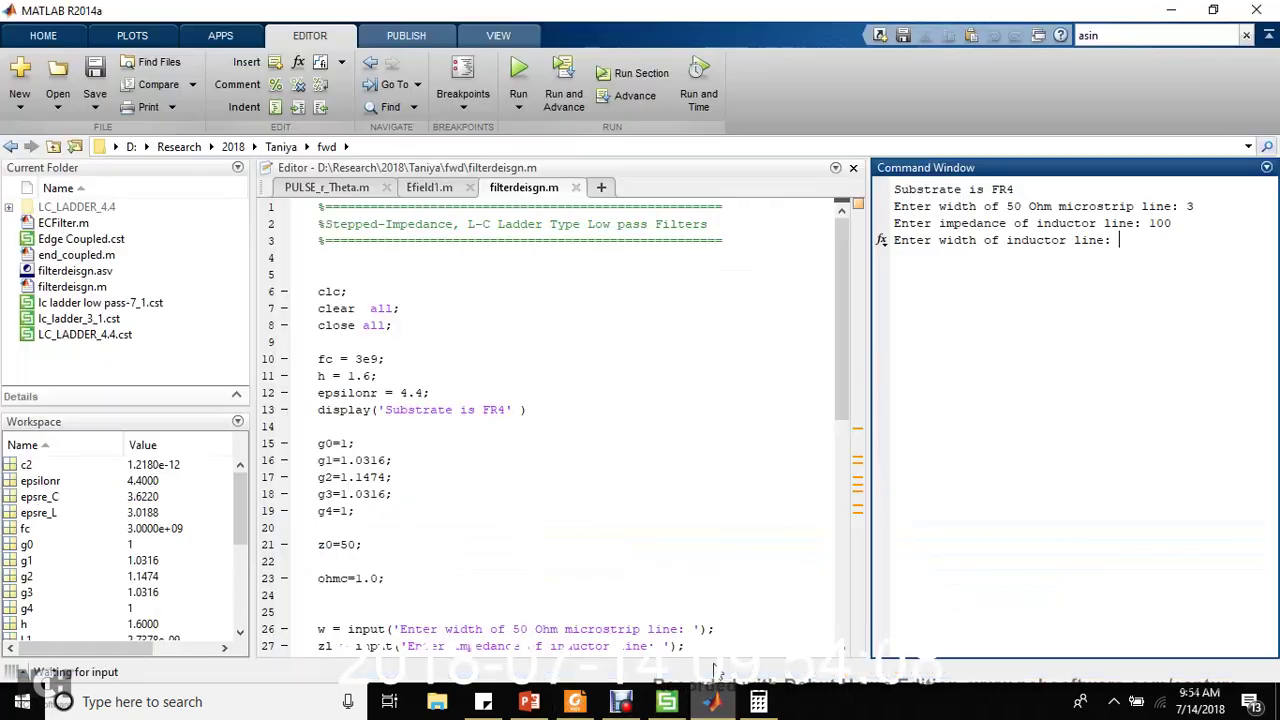
{"action": "left_click", "coordinate": [712, 701]}
{"action": "type", "text": "0.7"}
{"action": "key", "text": "Return"}
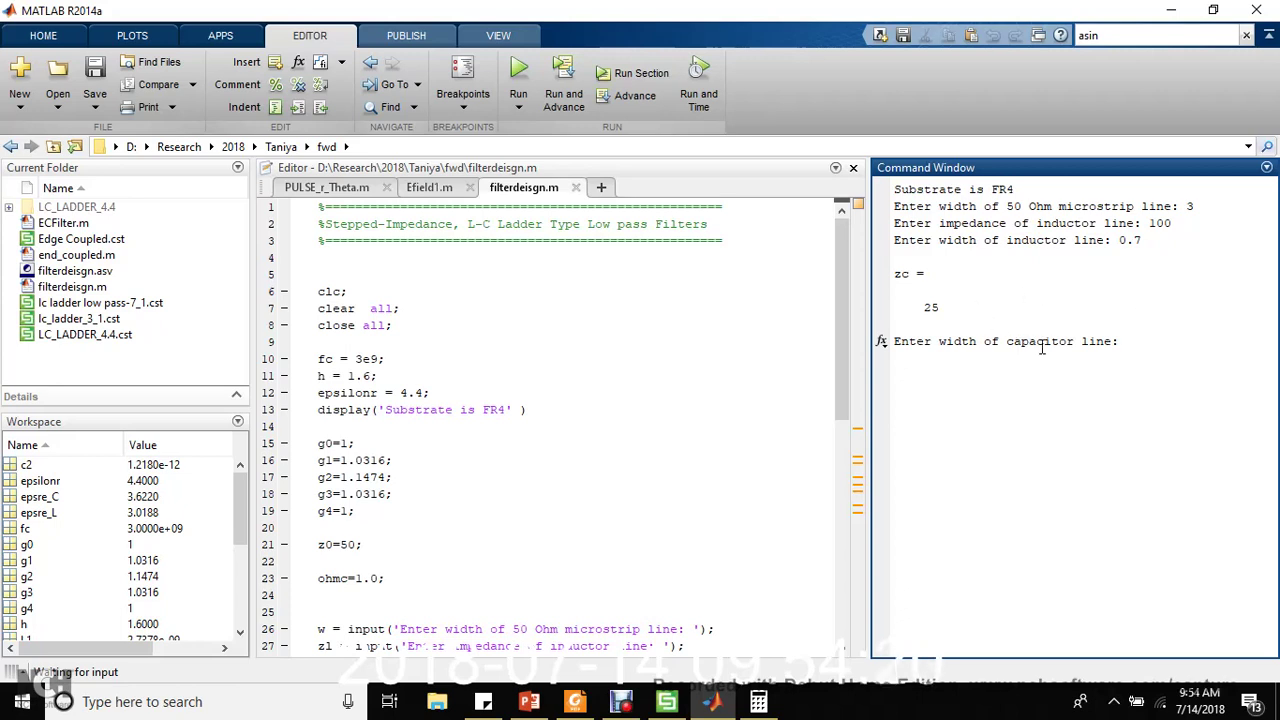
Recalculate with an 8 mm width to get 25.94 Ω for the capacitor line
{"action": "left_click", "coordinate": [672, 704]}
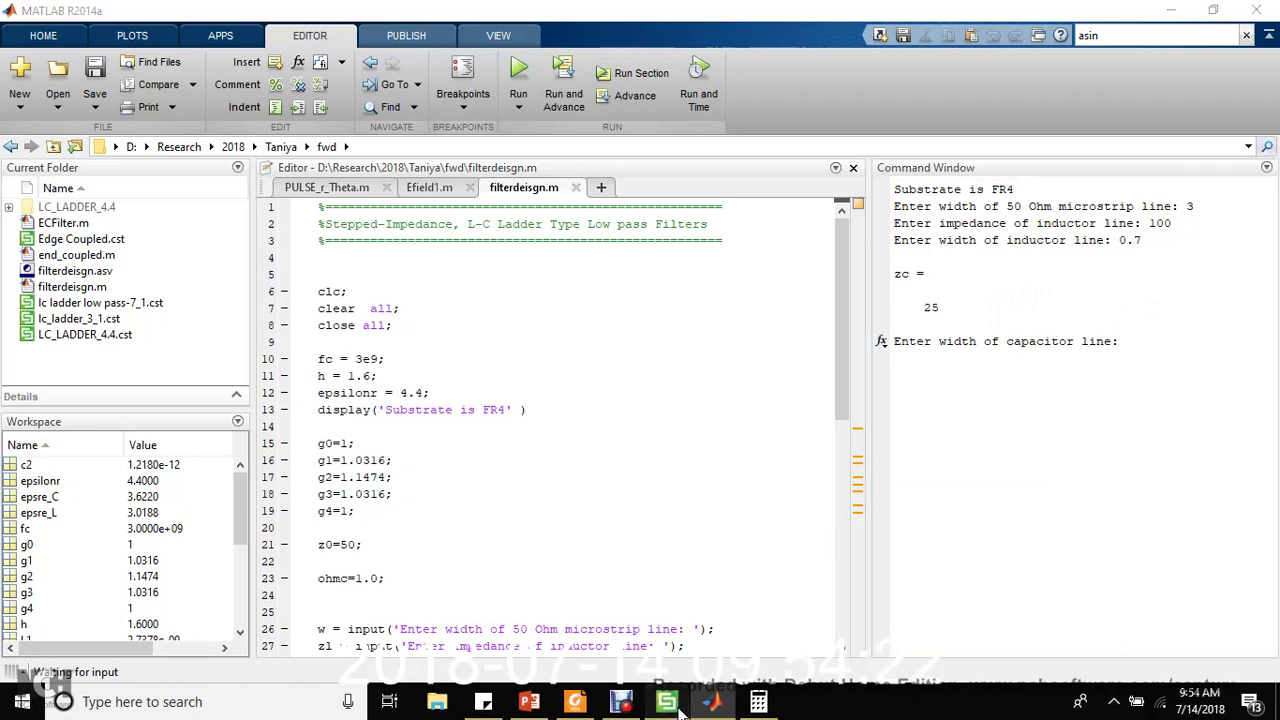
{"action": "left_click_drag", "start_coordinate": [848, 284], "coordinate": [712, 282]}
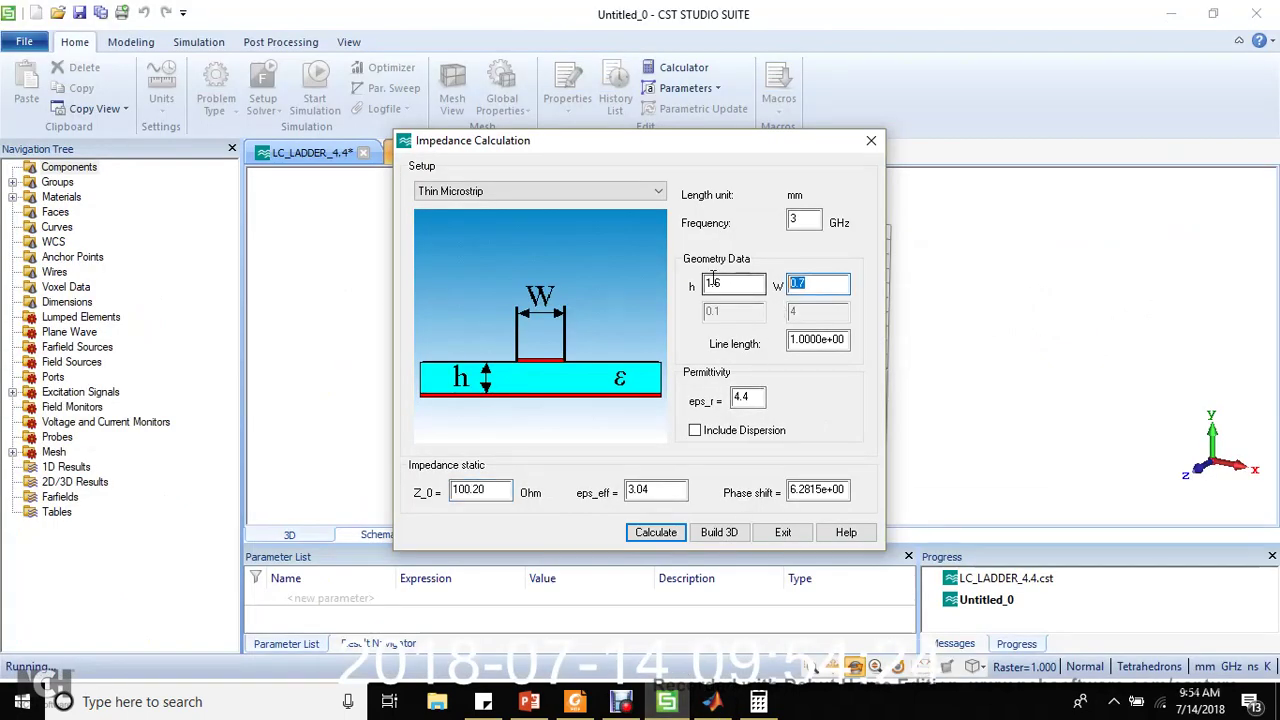
{"action": "type", "text": "8"}
{"action": "key", "text": "Return"}
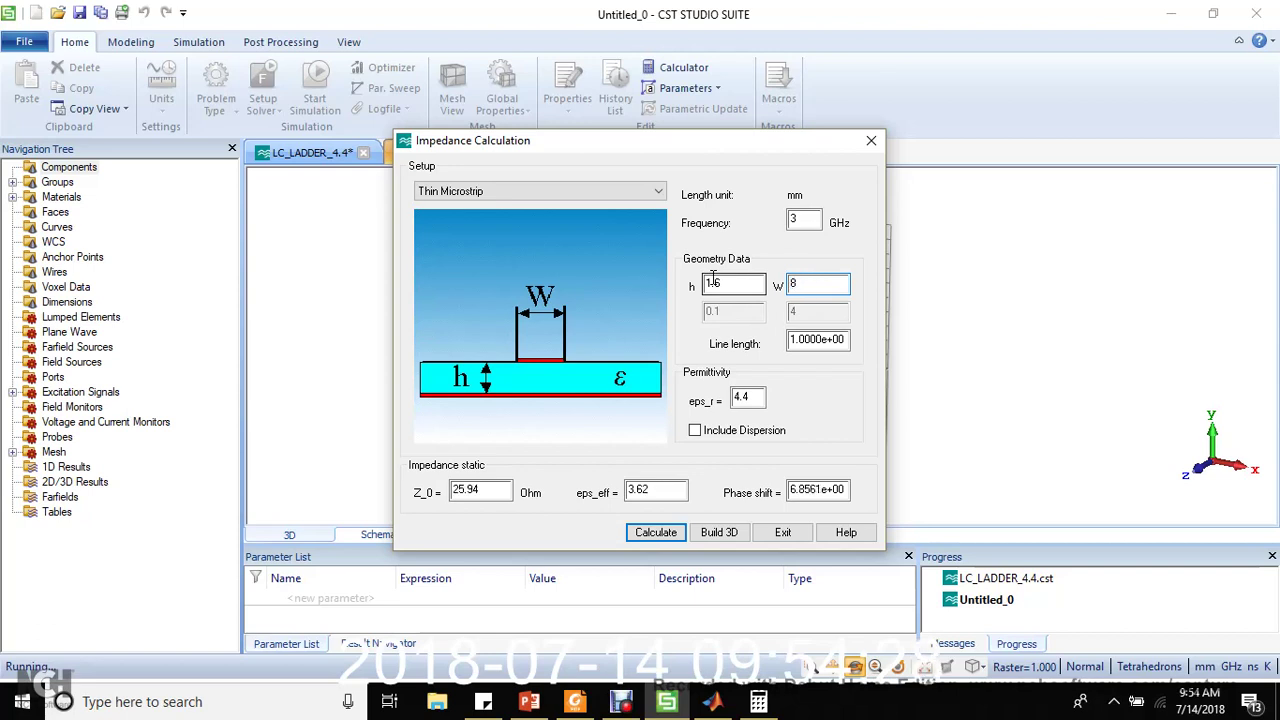
{"action": "left_click", "coordinate": [492, 490]}
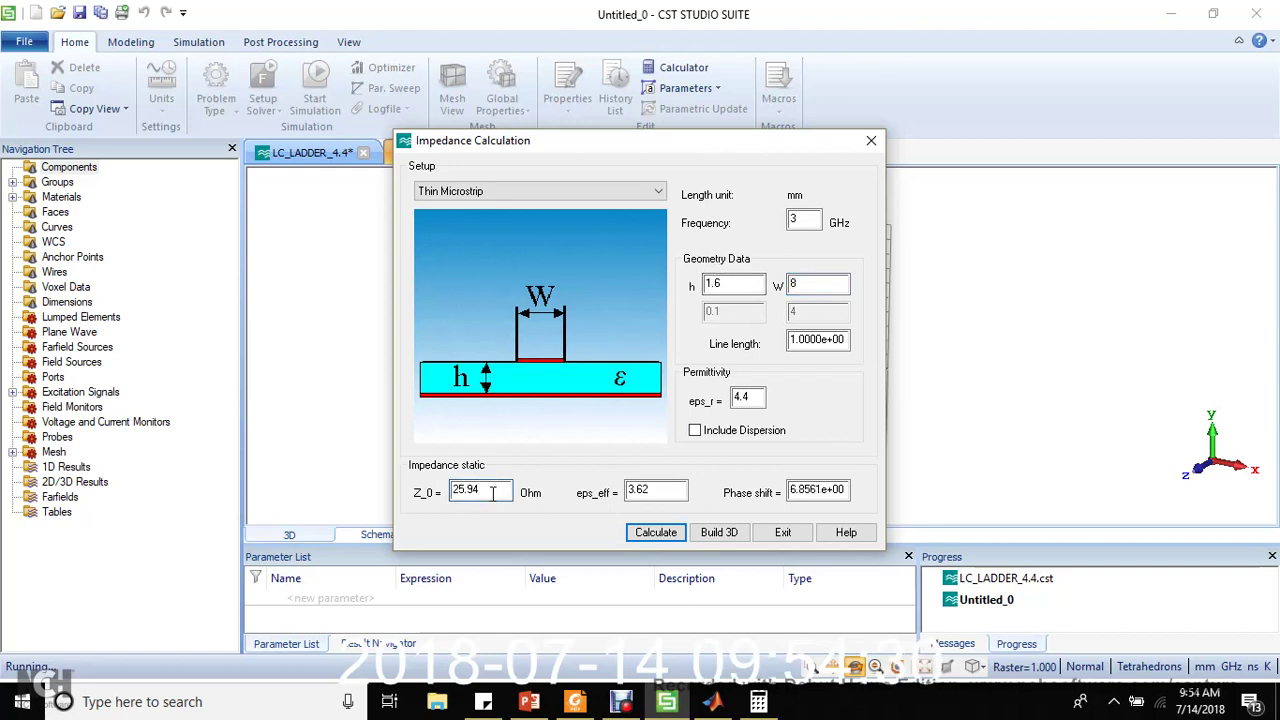
{"action": "left_click", "coordinate": [712, 701]}
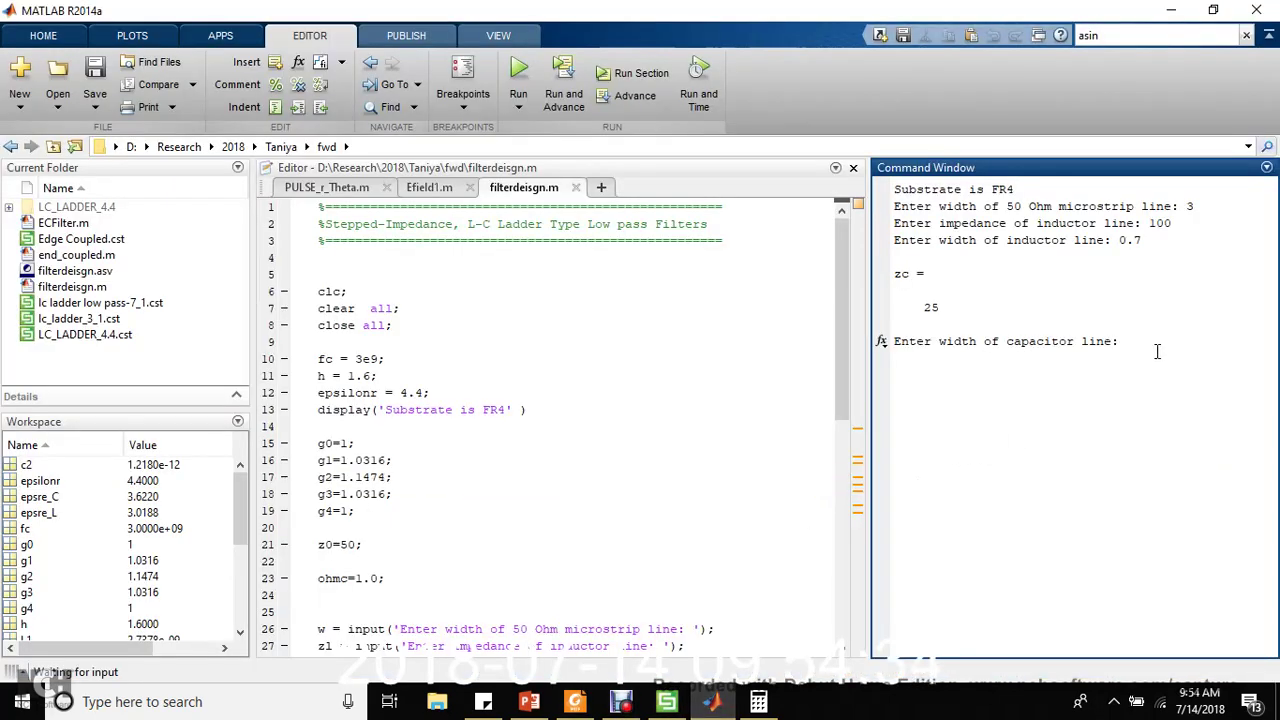
Enter the capacitor width, mark the 4.9668 mm and 5.1124 mm line lengths, and show the layout slide
{"action": "type", "text": "6"}
{"action": "key", "text": "Return"}
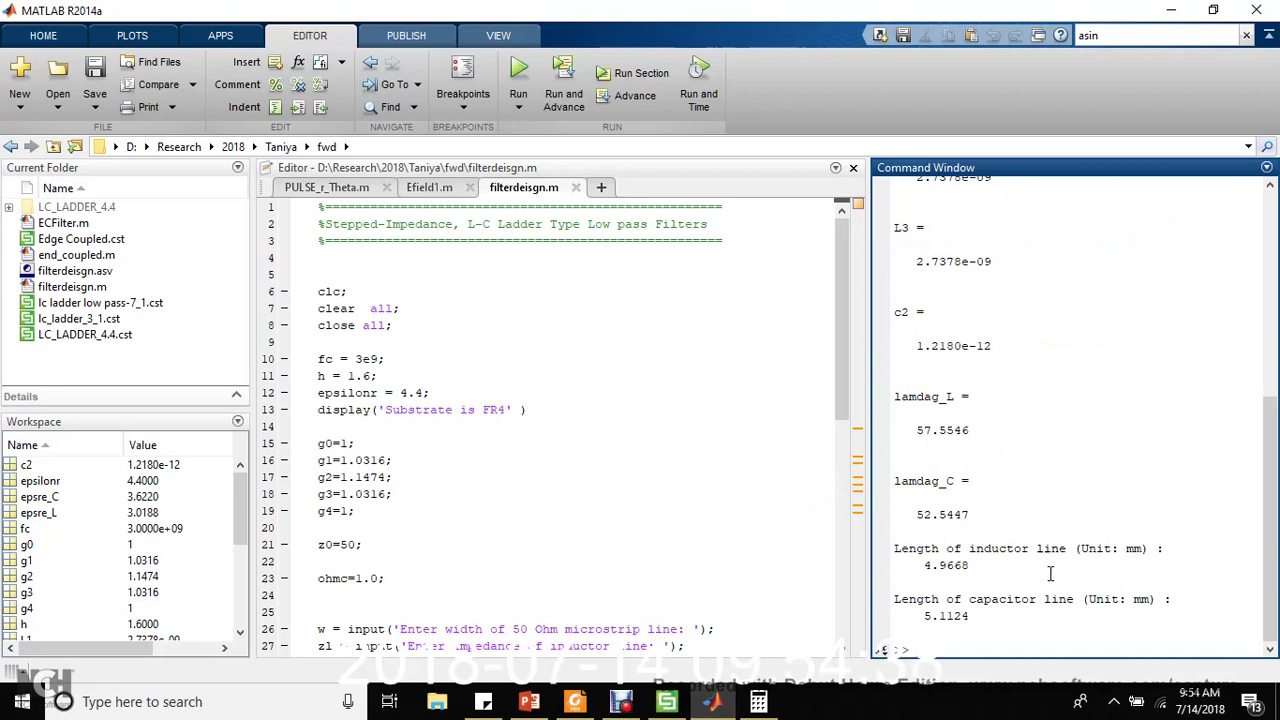
{"action": "left_click_drag", "start_coordinate": [923, 566], "coordinate": [978, 564]}
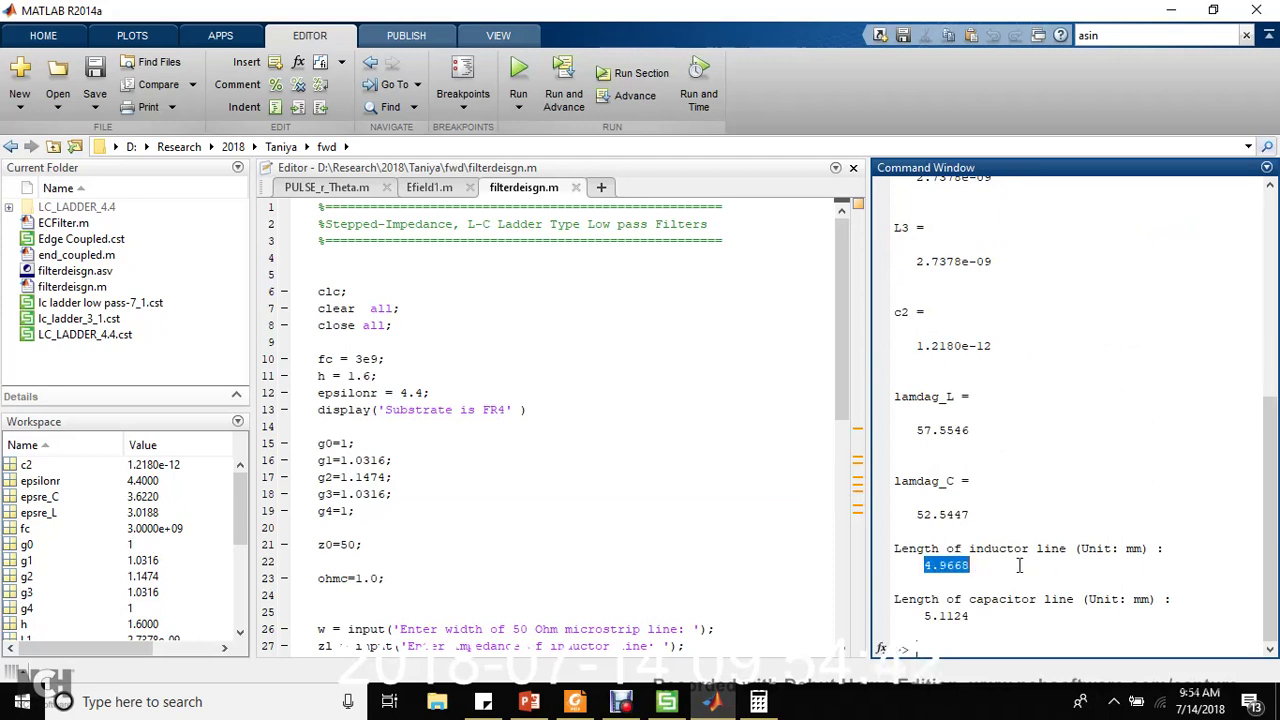
{"action": "left_click_drag", "start_coordinate": [925, 616], "coordinate": [1070, 616]}
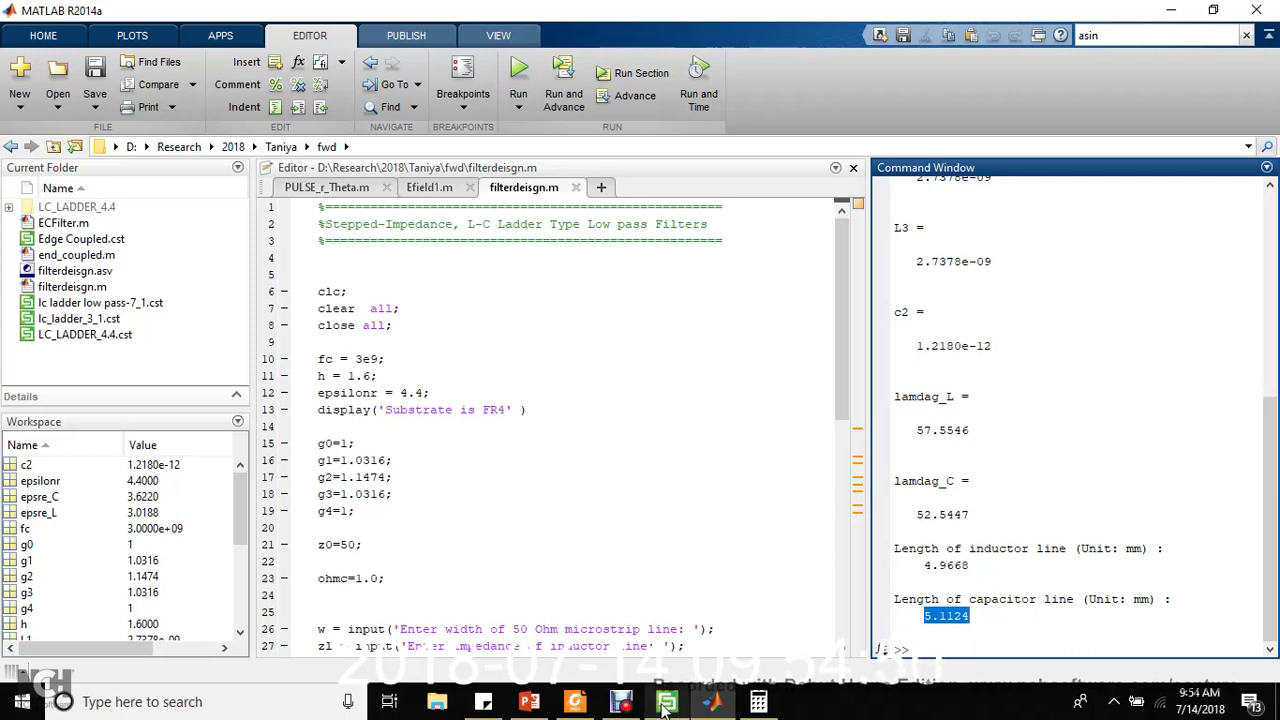
{"action": "left_click", "coordinate": [529, 703]}
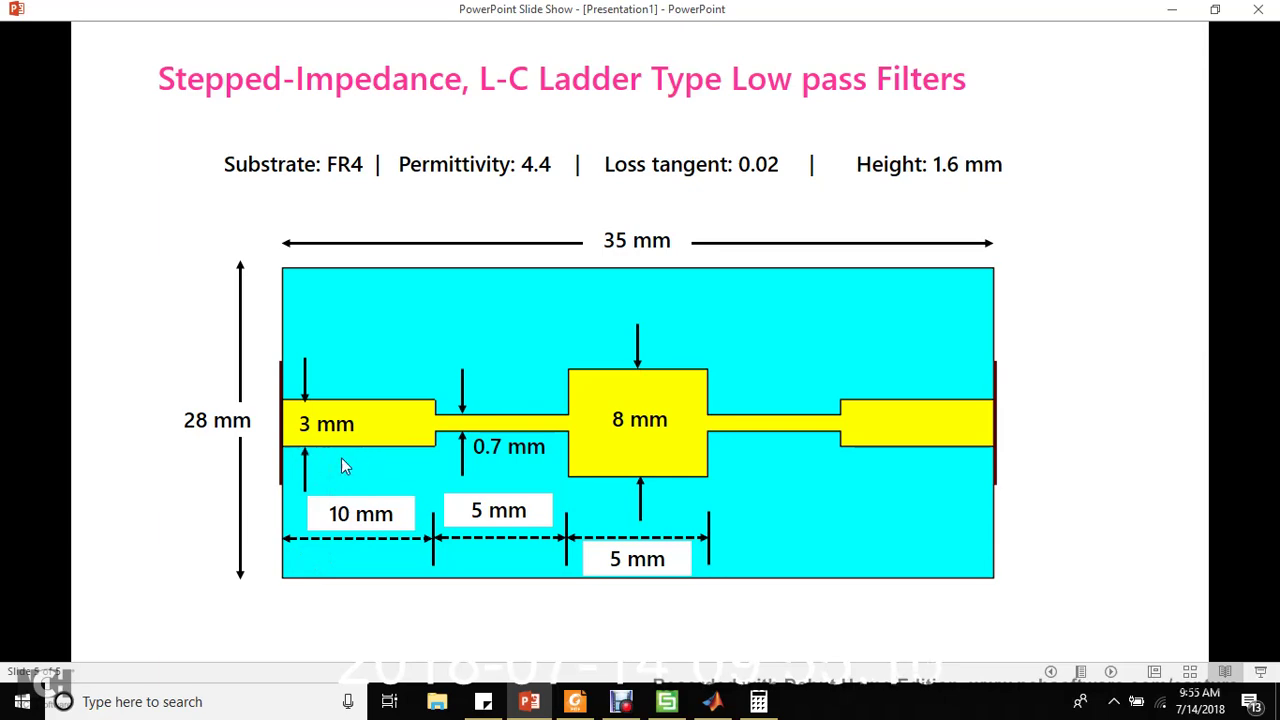
Return to CST's Untitled_0 project and exit the Impedance Calculation dialog
{"action": "left_click", "coordinate": [666, 701]}
{"action": "left_click", "coordinate": [782, 532]}
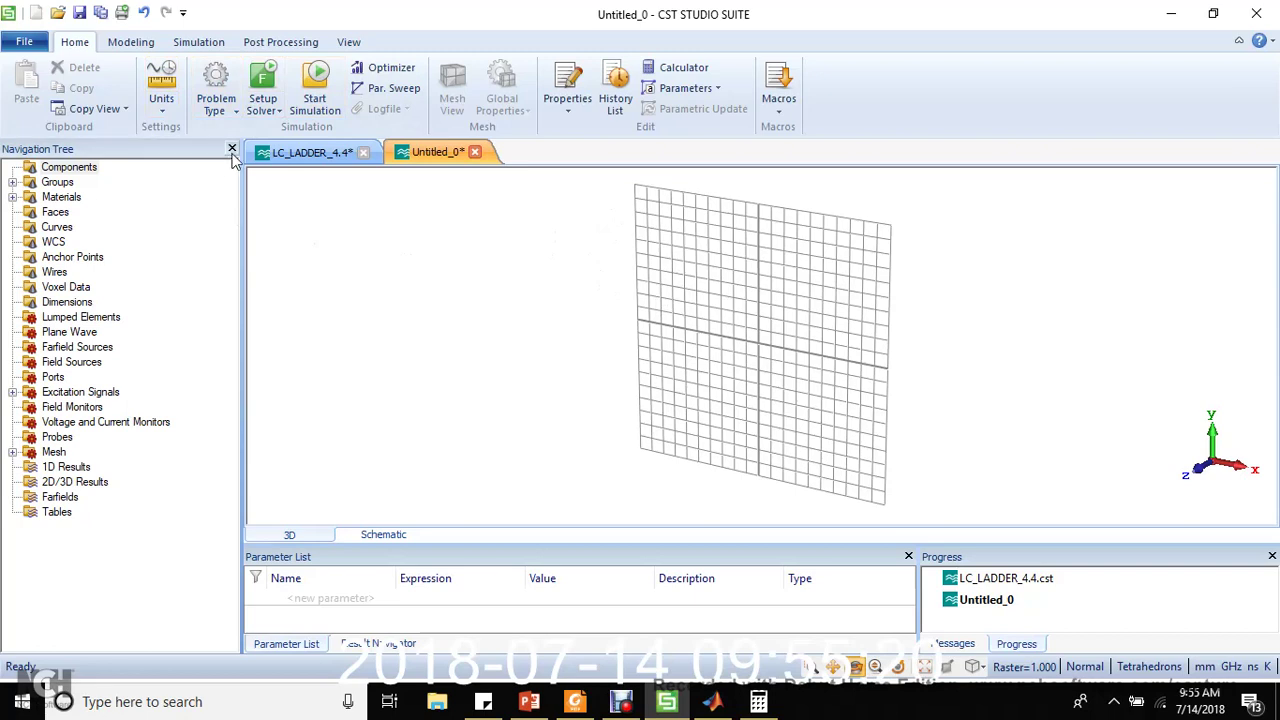
From the top view of the x-y plane, sketch a rough brick spanning X −9 to 9, Y −6 to 6, Z −10 to 0
{"action": "key", "text": "space"}
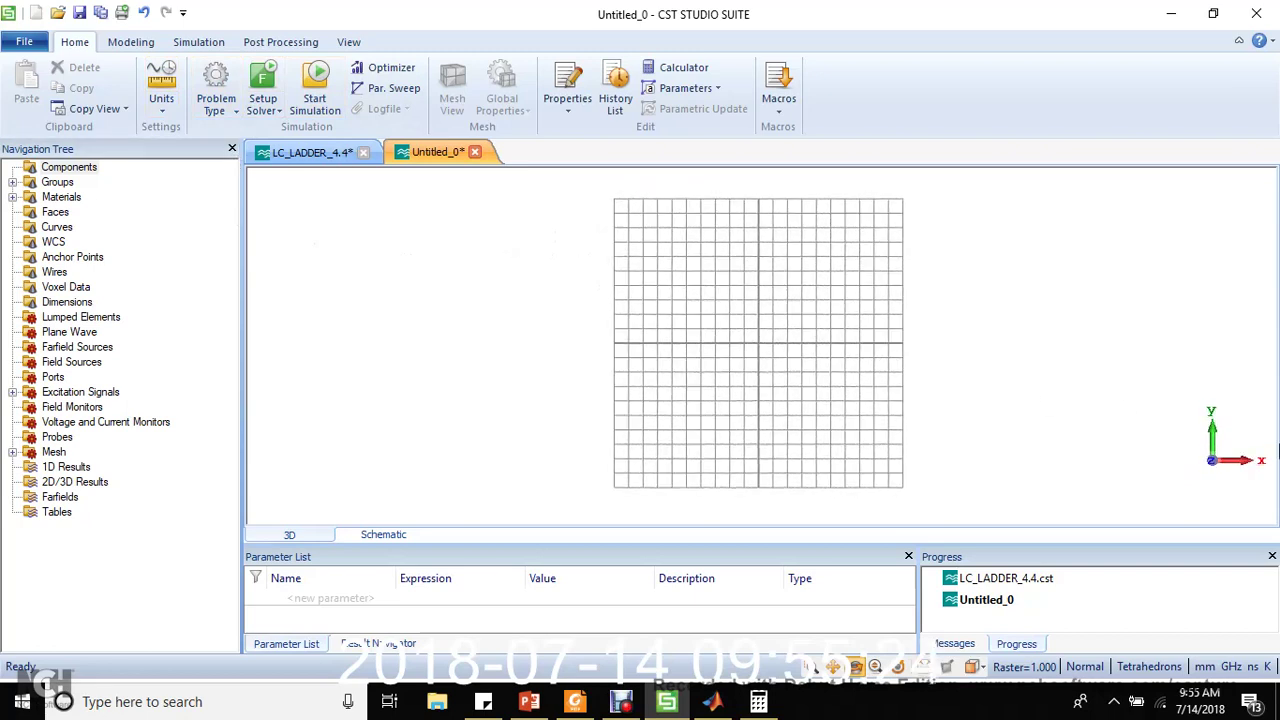
{"action": "left_click", "coordinate": [128, 46]}
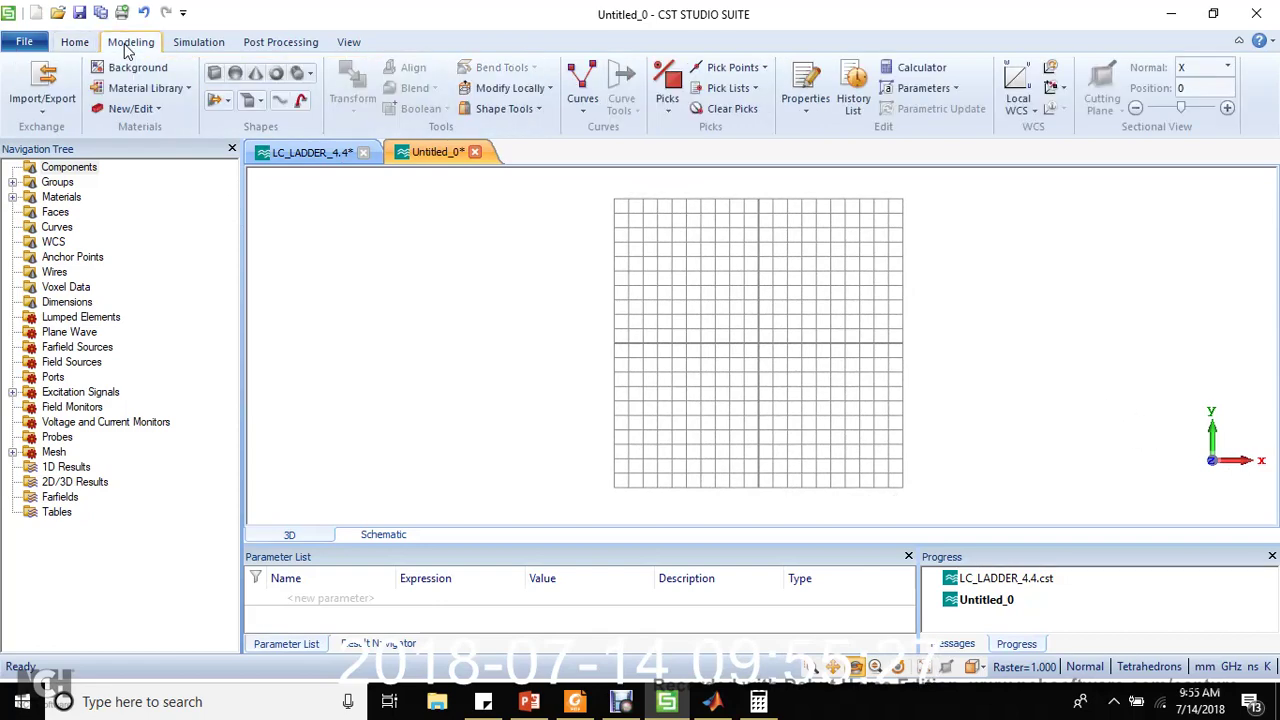
{"action": "left_click", "coordinate": [214, 75]}
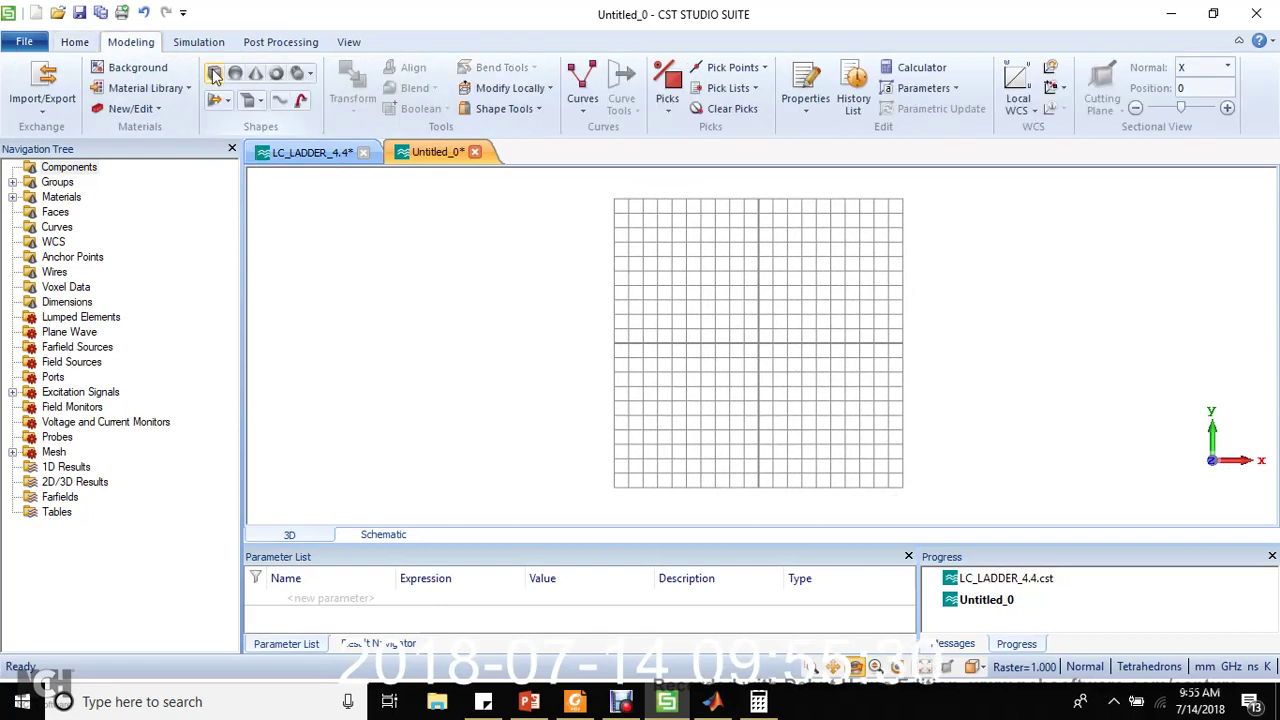
{"action": "double_click", "coordinate": [625, 256]}
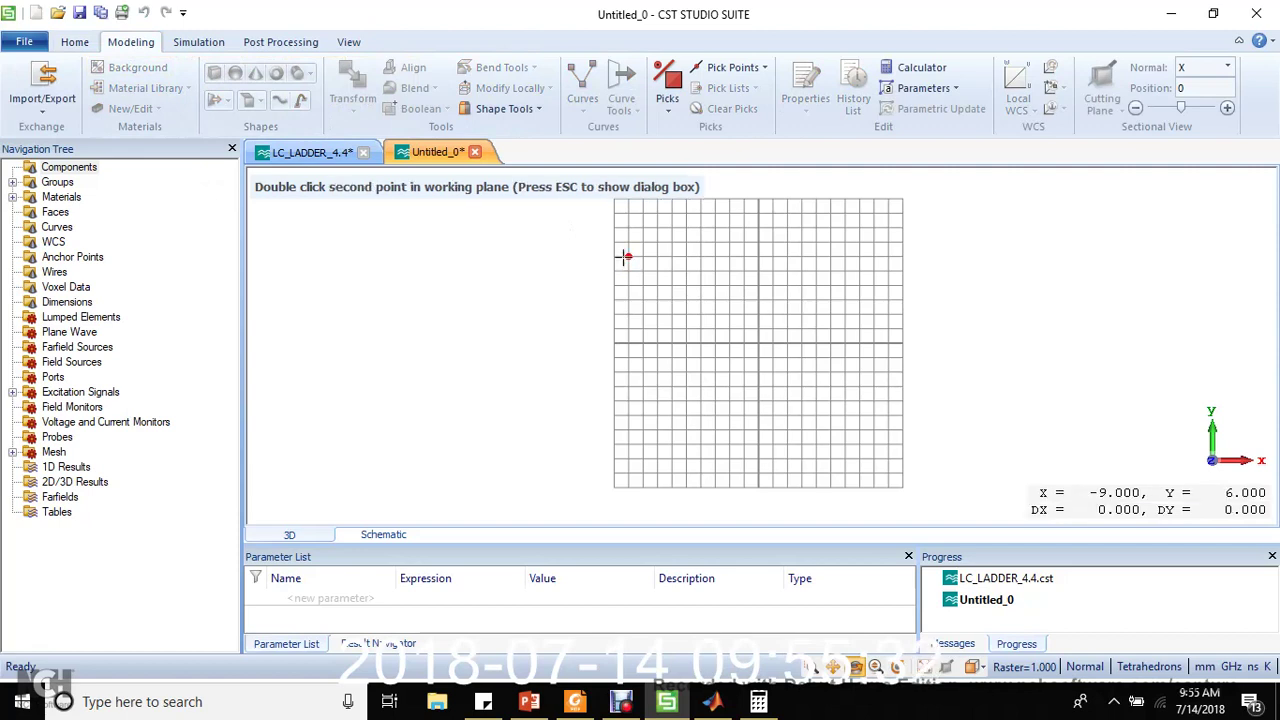
{"action": "double_click", "coordinate": [889, 430]}
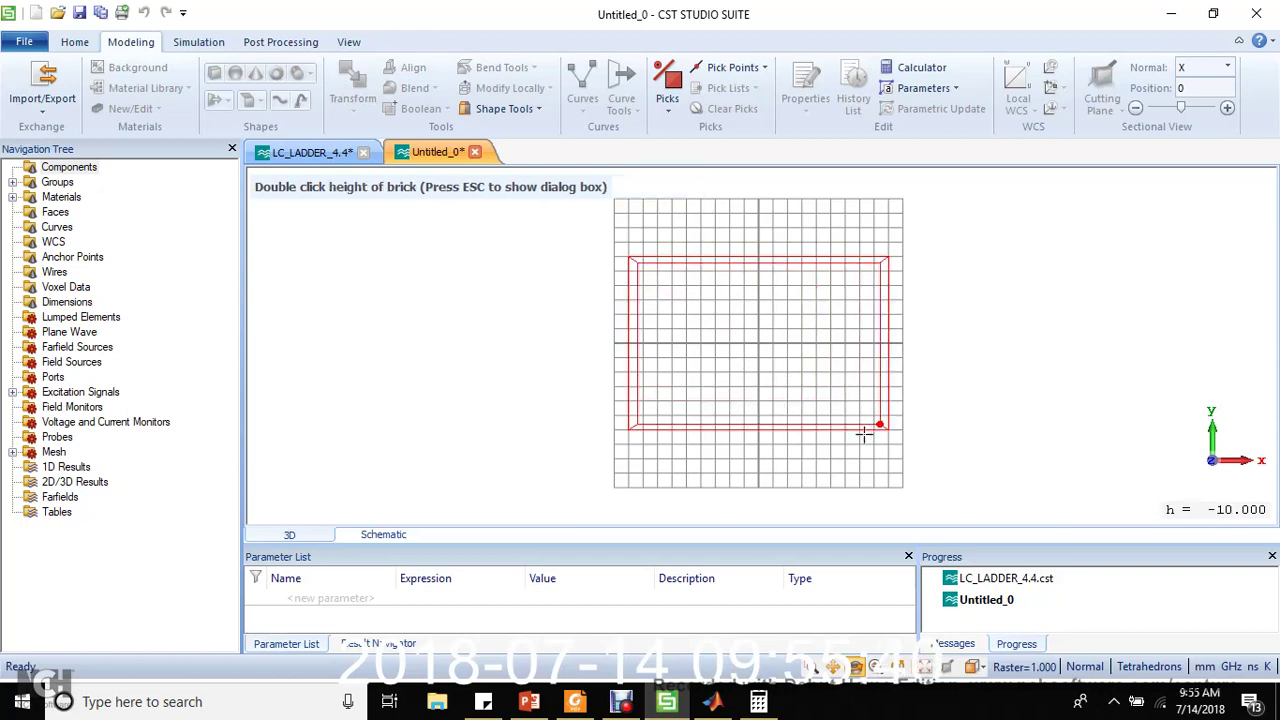
{"action": "double_click", "coordinate": [866, 433]}
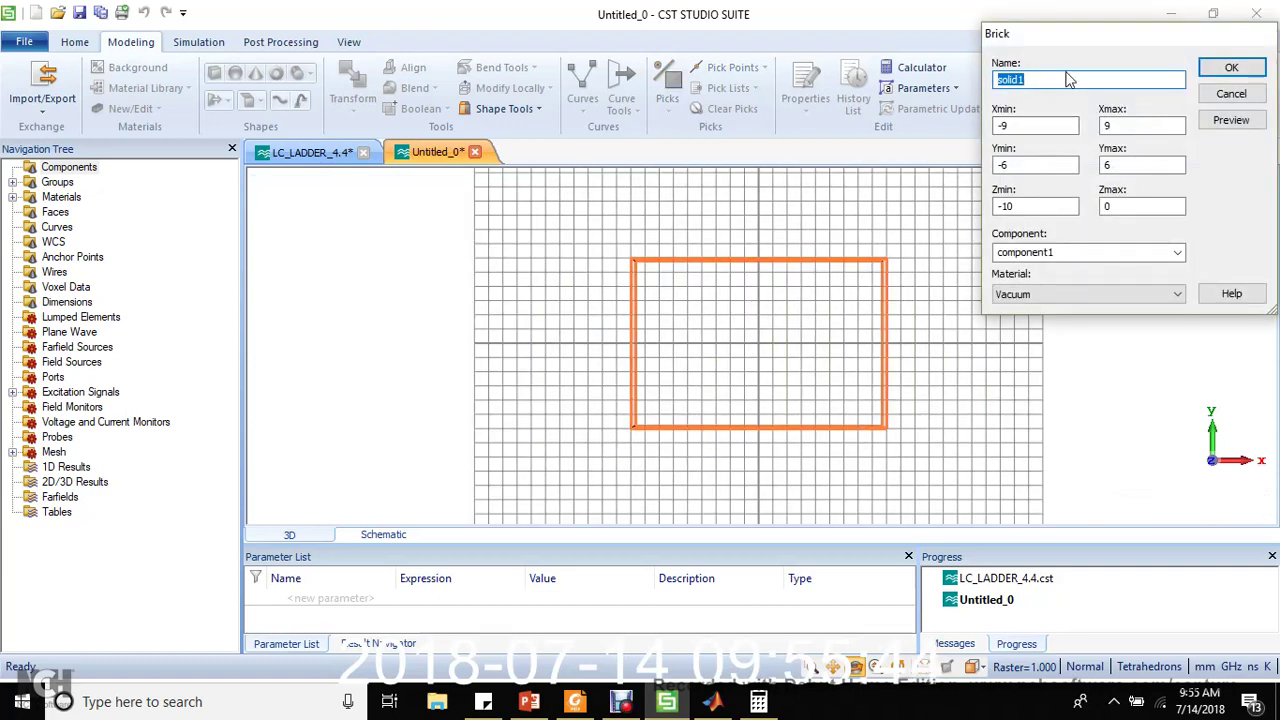
Name the brick GND and set X from −17.5 to 17.5, checking the design slide
{"action": "type", "text": "GND"}
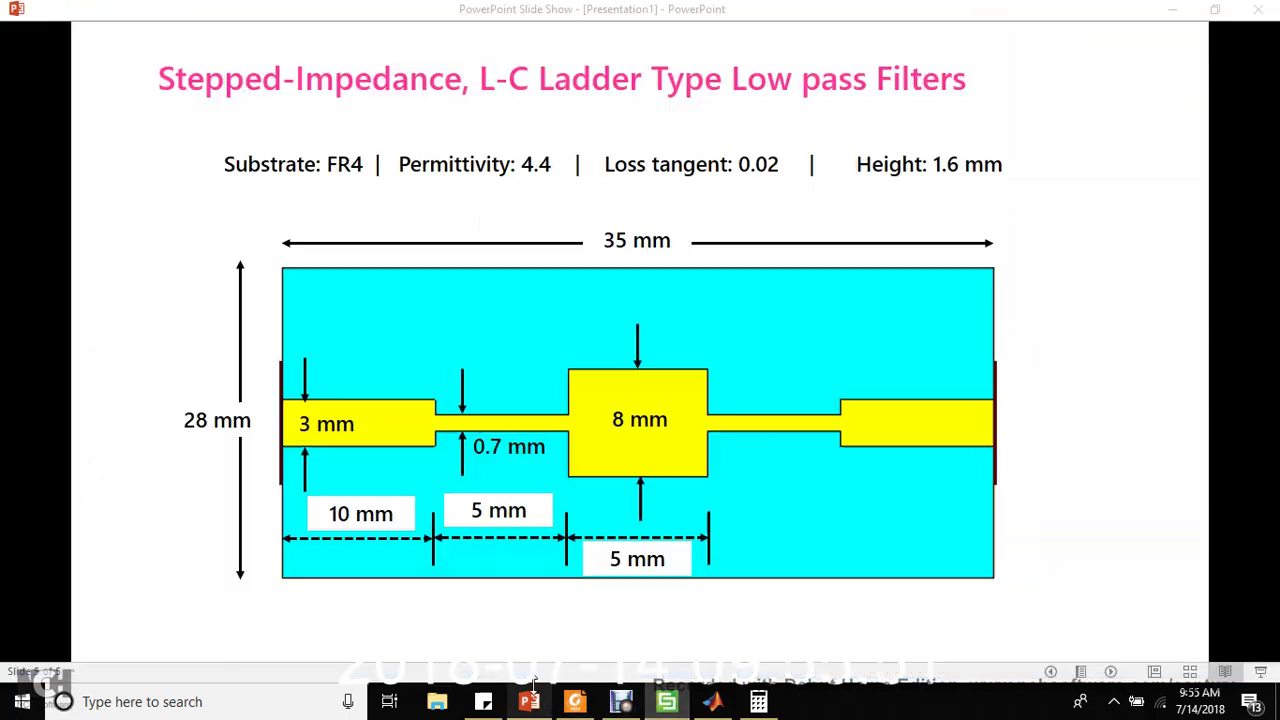
{"action": "left_click", "coordinate": [529, 701]}
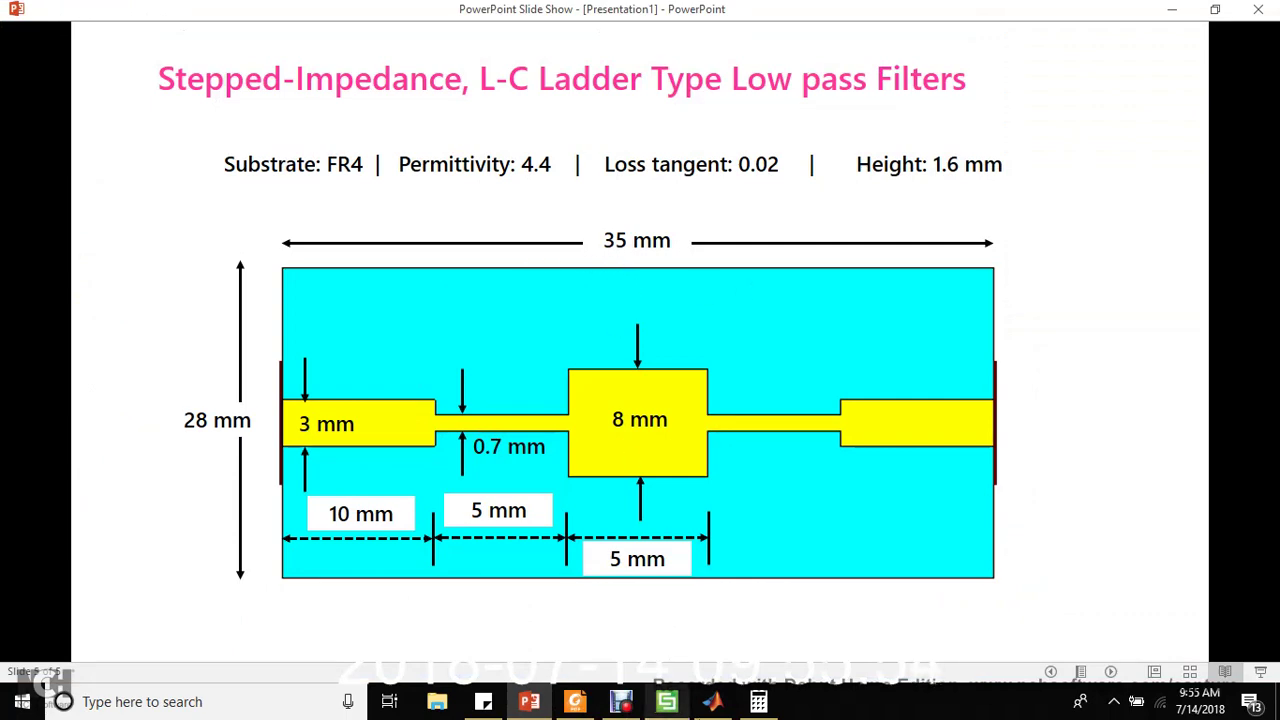
{"action": "left_click", "coordinate": [665, 703]}
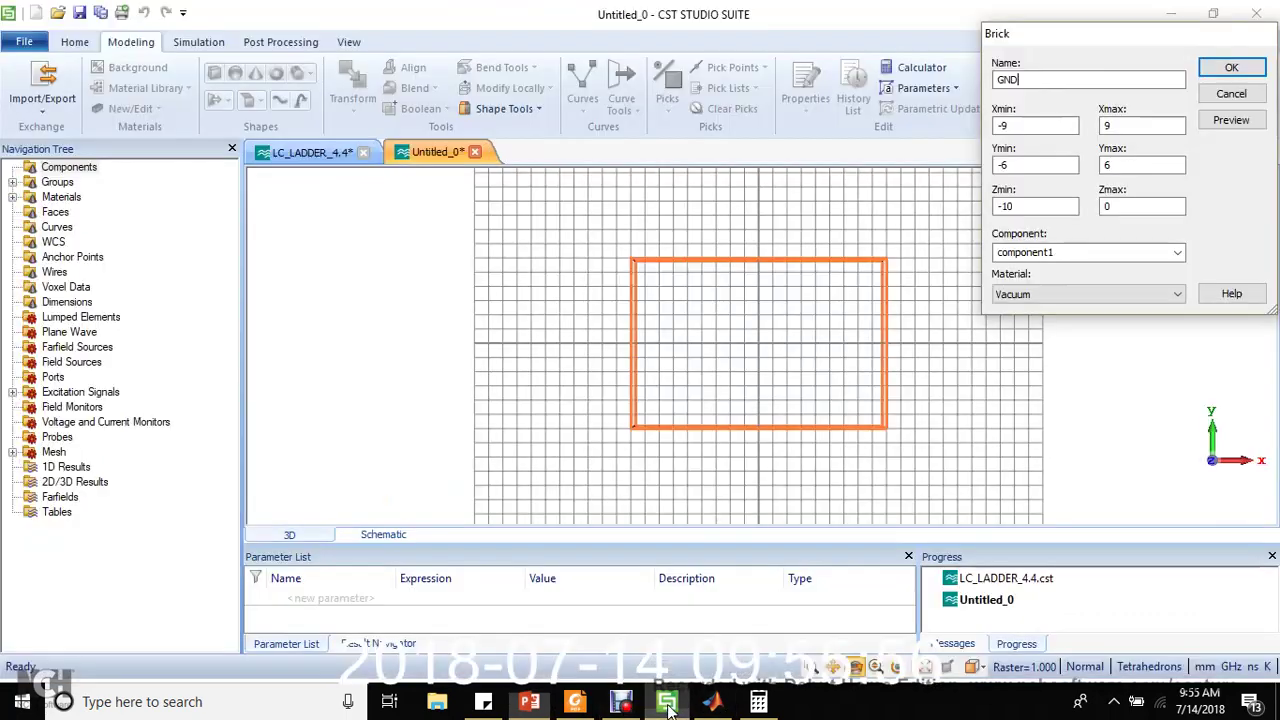
{"action": "left_click", "coordinate": [1025, 128]}
{"action": "type", "text": "17.5"}
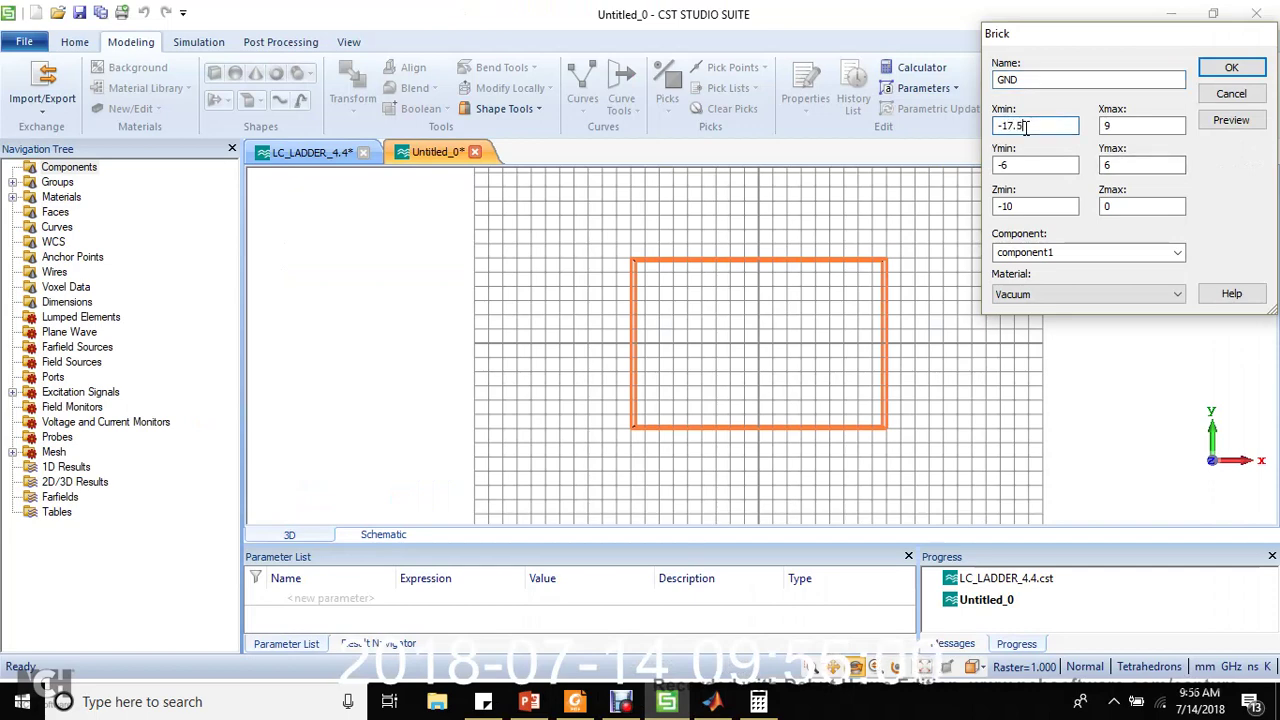
{"action": "key", "text": "Tab"}
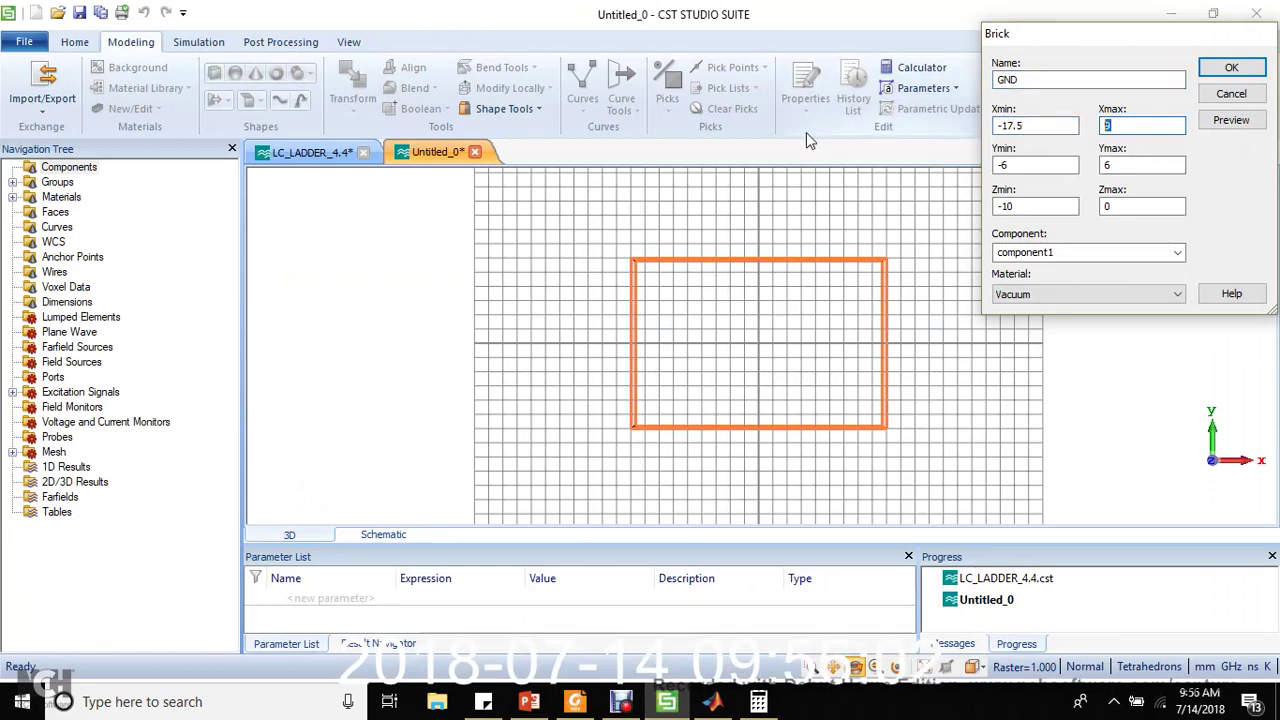
{"action": "type", "text": "17.5"}
Set Y to ±14 and Z from 0 to 0.01, then choose to load its material from the library
{"action": "left_click", "coordinate": [529, 703]}
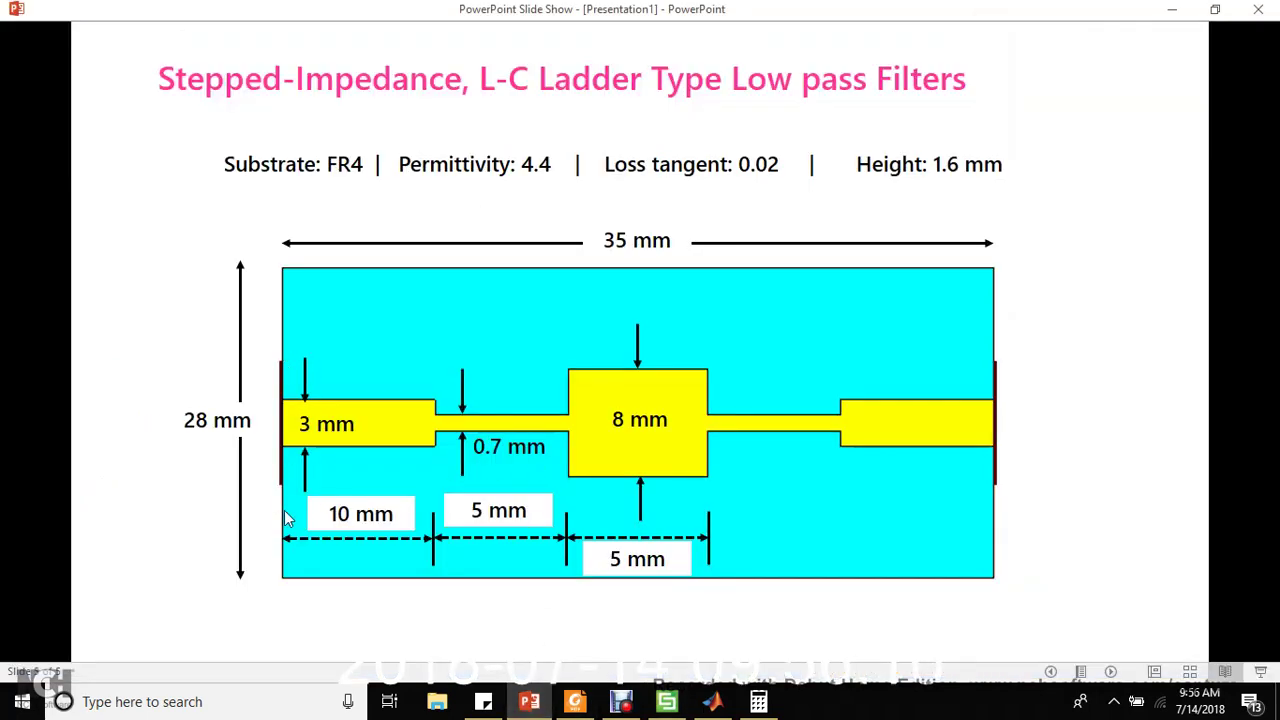
{"action": "left_click", "coordinate": [710, 704]}
{"action": "left_click", "coordinate": [1051, 165]}
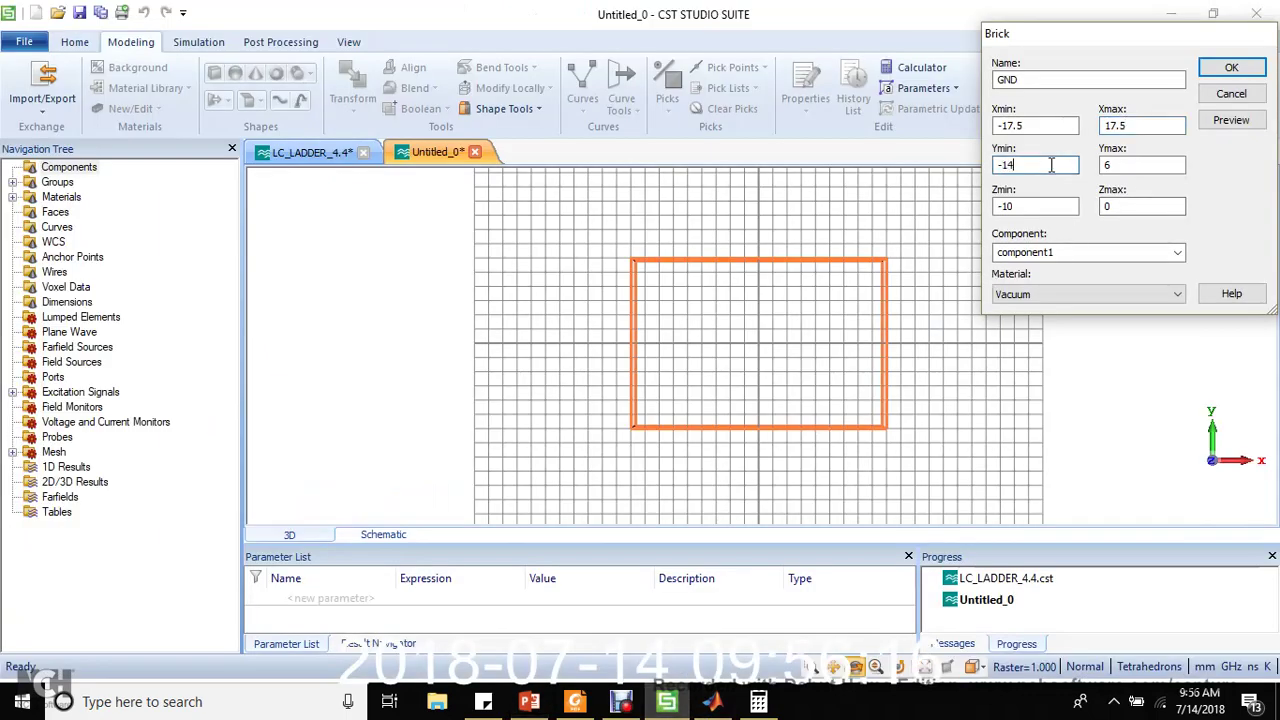
{"action": "left_click", "coordinate": [1150, 165]}
{"action": "key", "text": "BackSpace"}
{"action": "key", "text": "Tab"}
{"action": "type", "text": "0"}
{"action": "left_click", "coordinate": [1136, 206]}
{"action": "type", "text": ".01"}
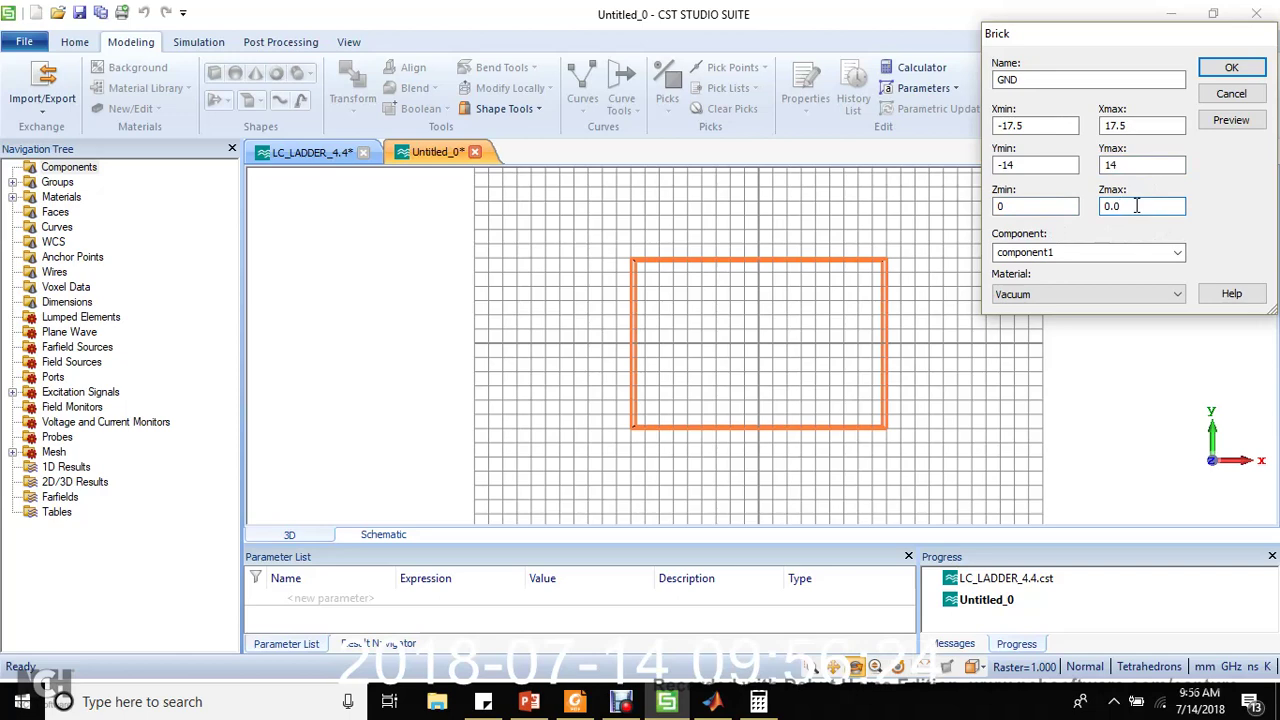
{"action": "left_click", "coordinate": [1176, 294]}
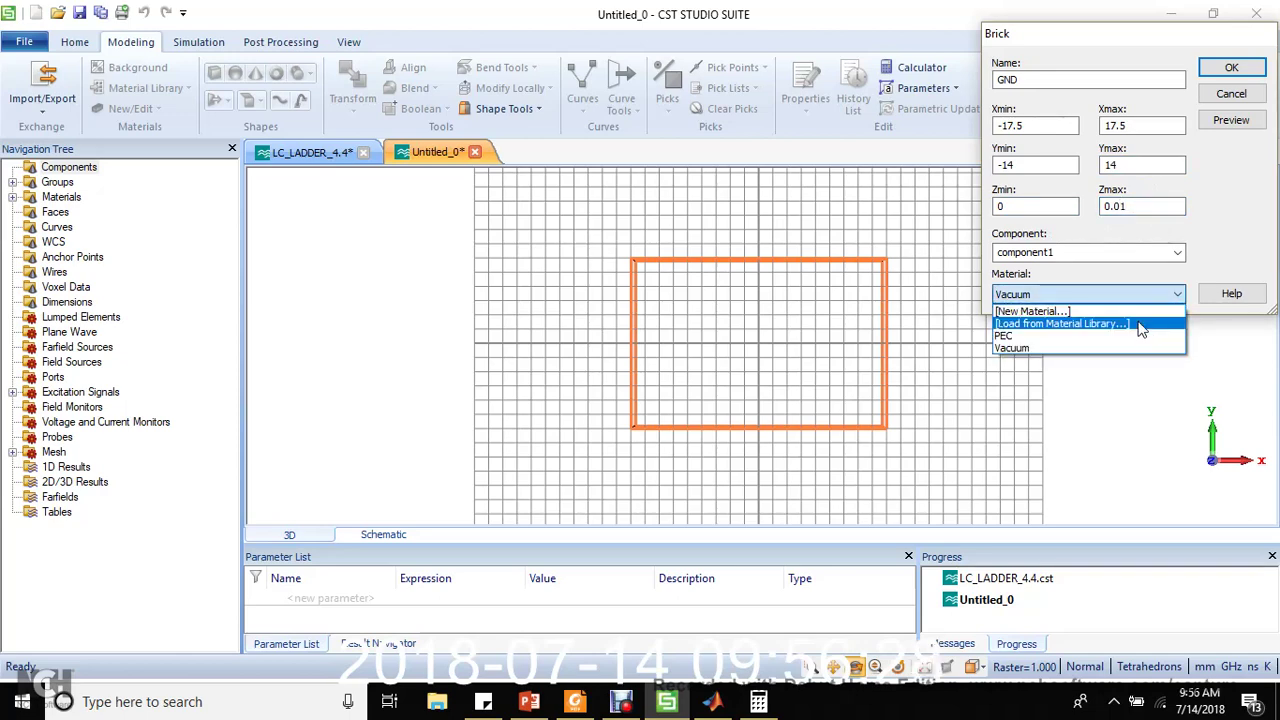
{"action": "left_click", "coordinate": [1139, 325]}
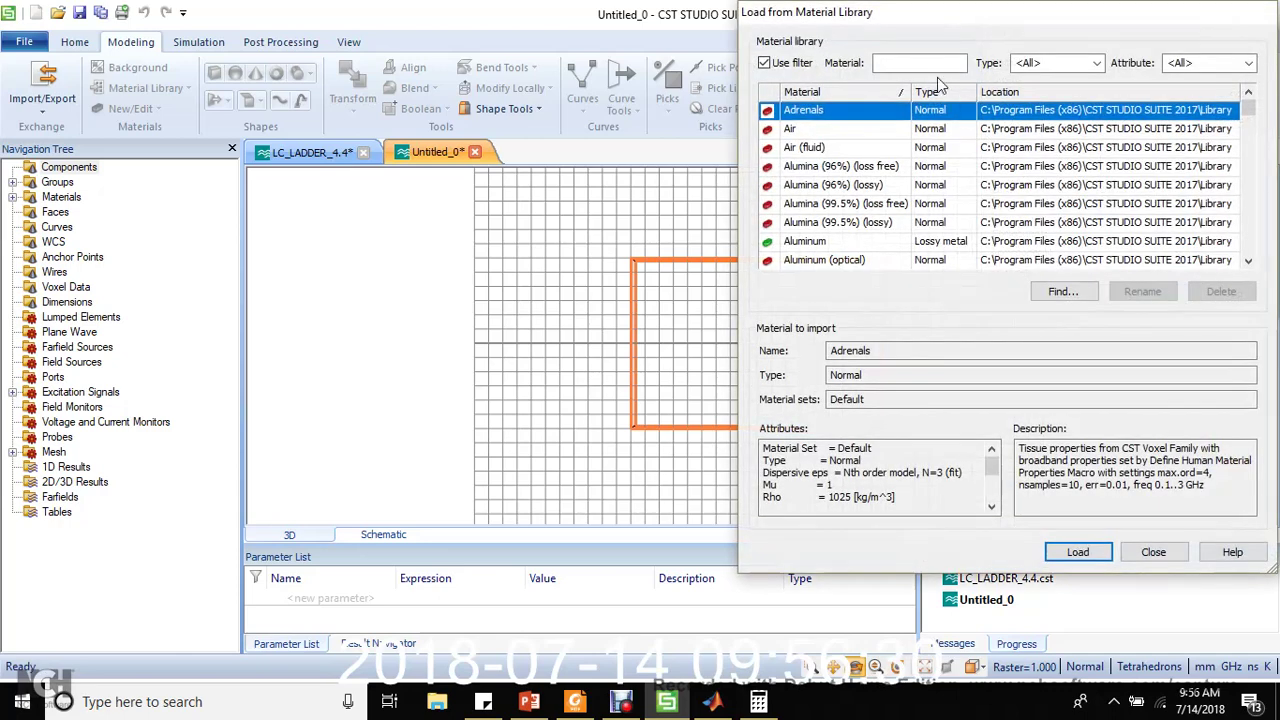
Filter the material library for 'CO' and load Copper (annealed) for the brick
{"action": "type", "text": "CU"}
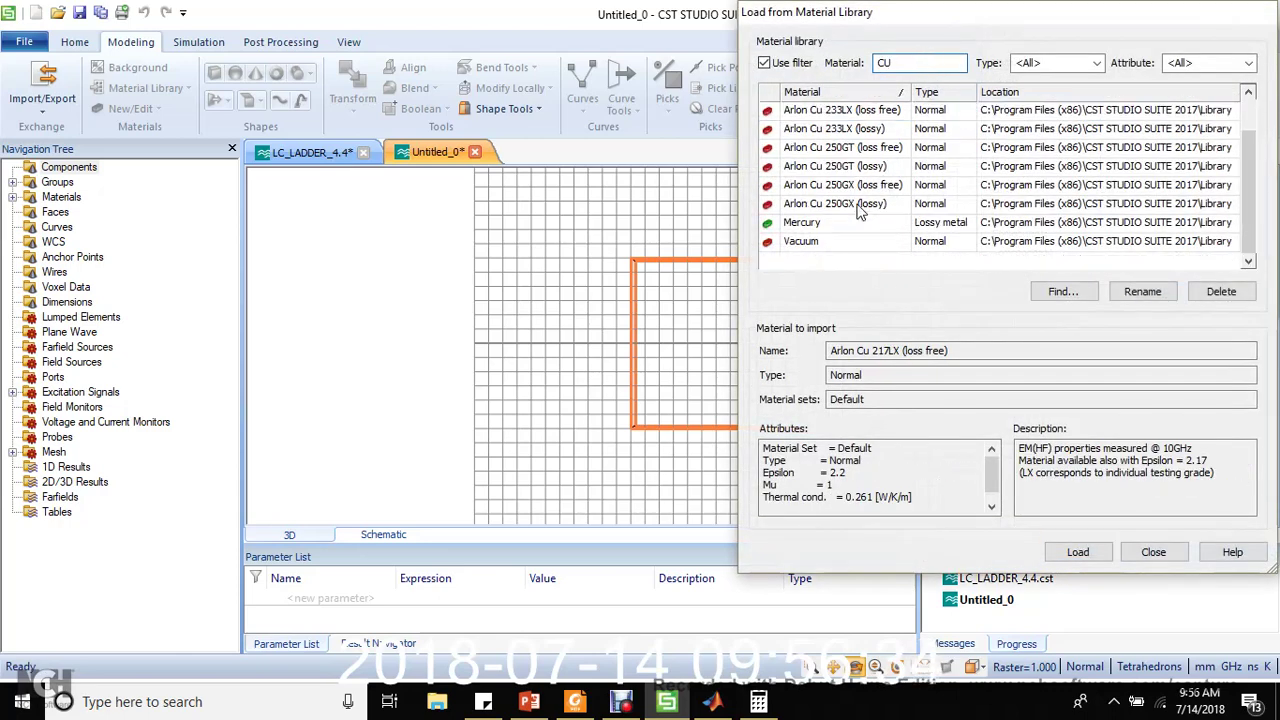
{"action": "key", "text": "BackSpace"}
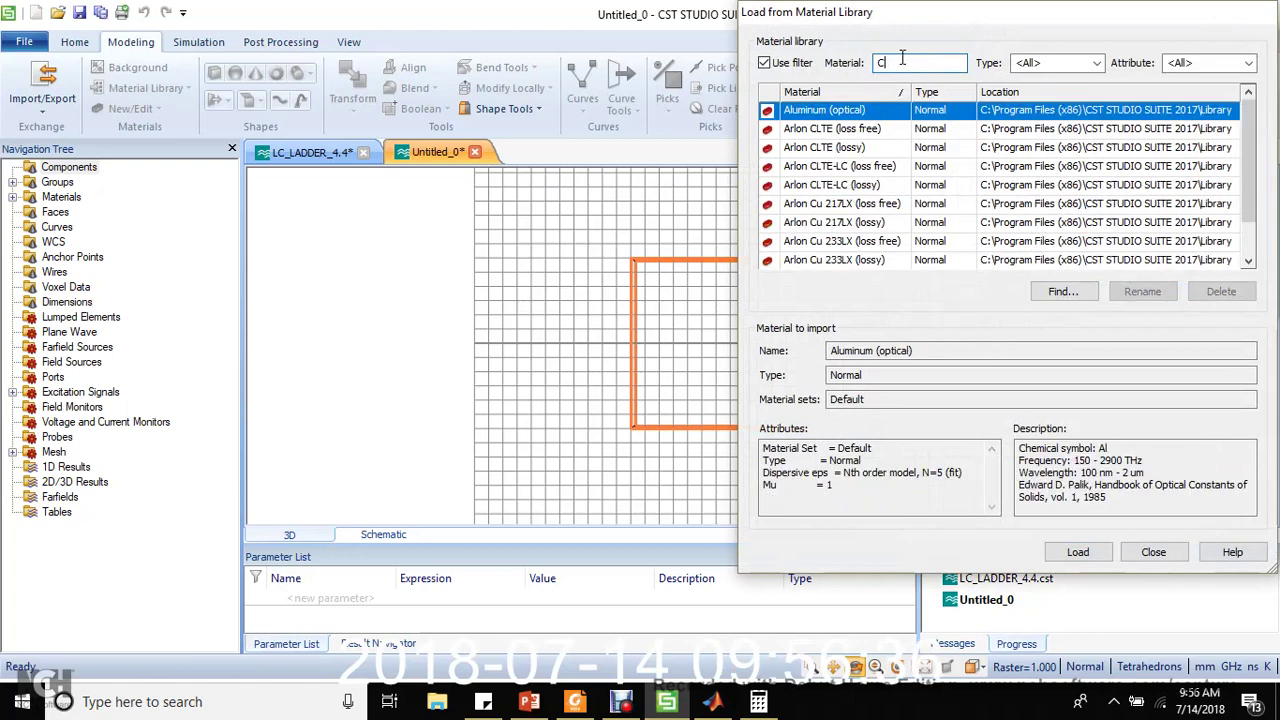
{"action": "type", "text": "O"}
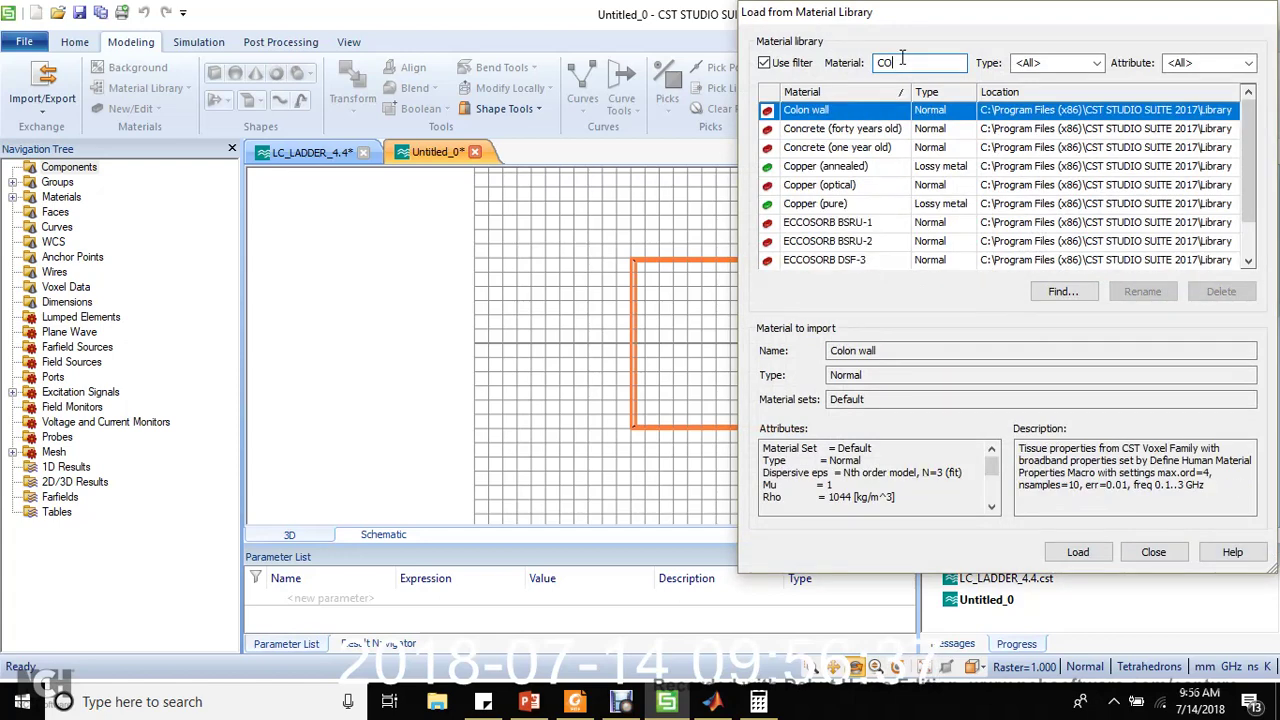
{"action": "left_click", "coordinate": [857, 205]}
{"action": "left_click", "coordinate": [860, 168]}
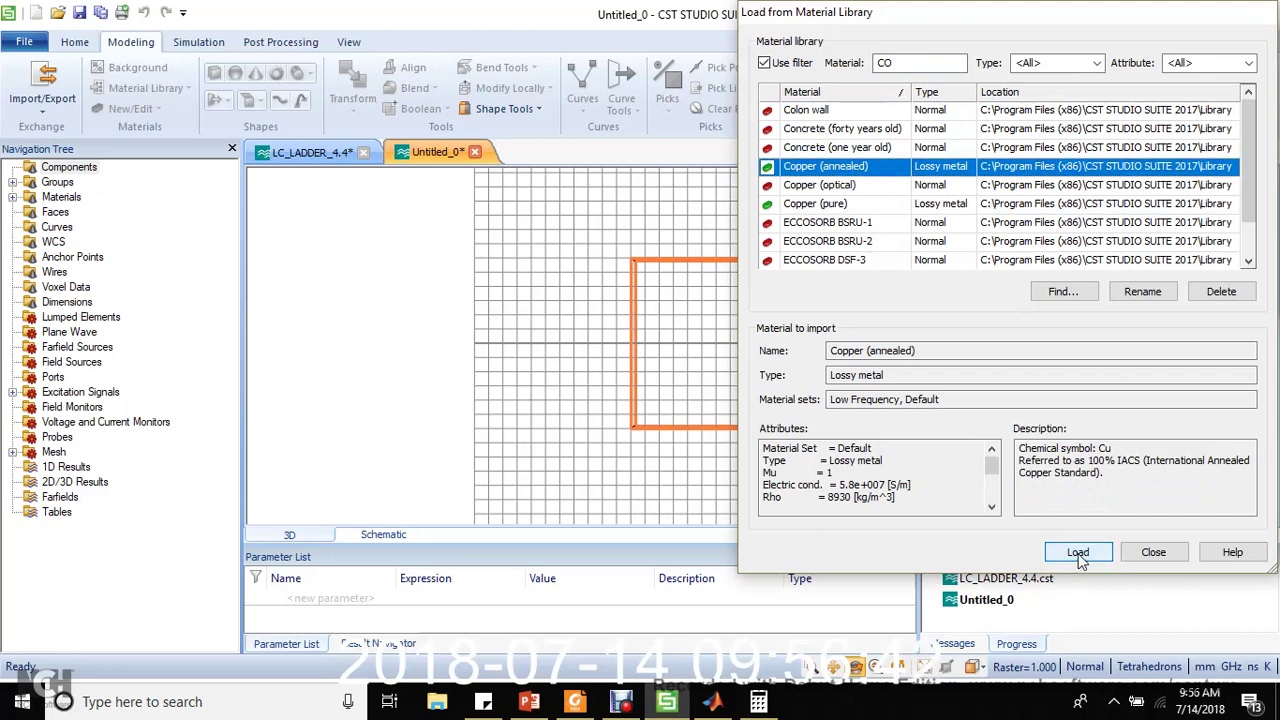
{"action": "left_click", "coordinate": [1078, 553]}
Preview and create the GND copper plate, then view the LC_LADDER_4.4 reference project
{"action": "left_click", "coordinate": [1228, 121]}
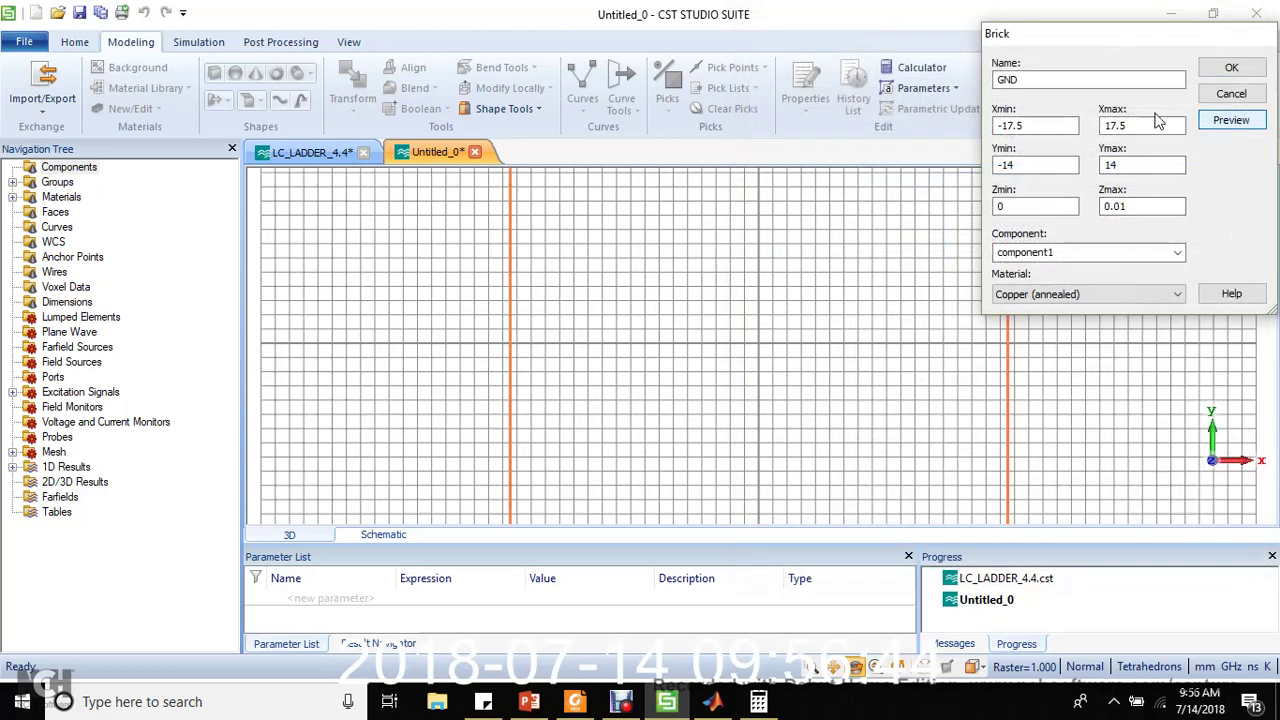
{"action": "scroll", "coordinate": [858, 262], "scroll_direction": "down", "scroll_amount": 2}
{"action": "scroll", "coordinate": [858, 262], "scroll_direction": "down", "scroll_amount": 2}
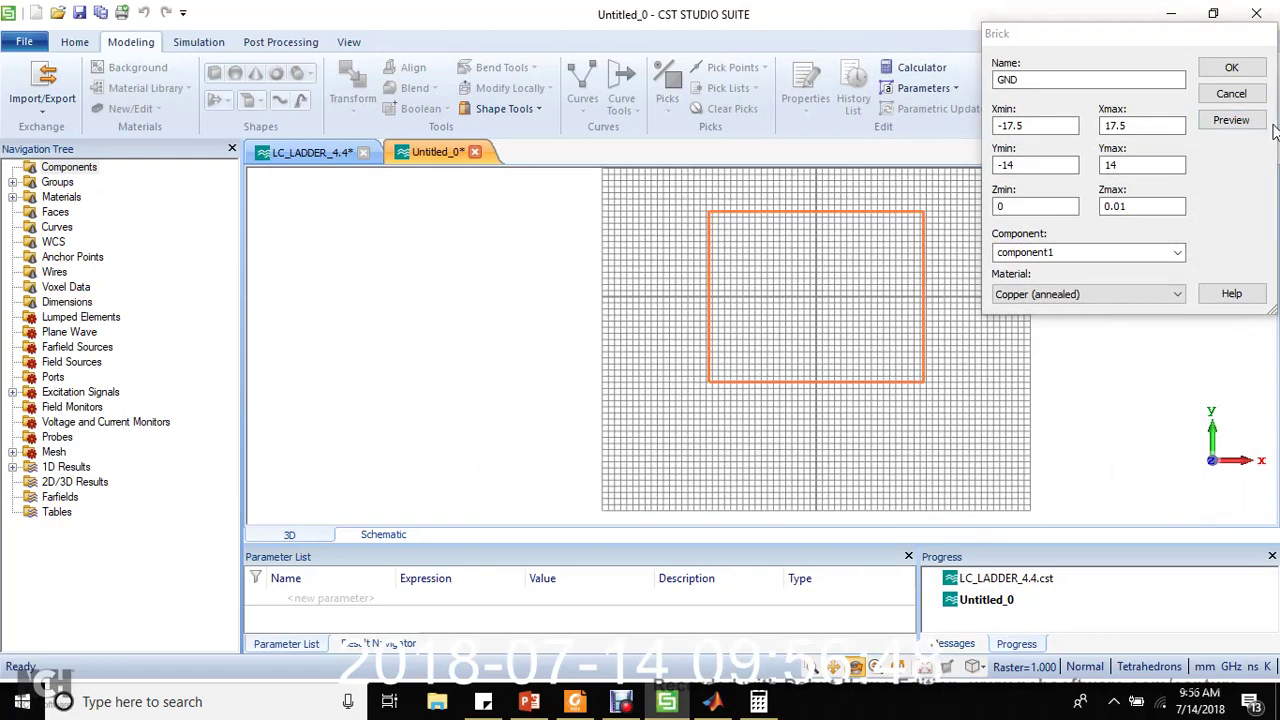
{"action": "left_click", "coordinate": [1233, 68]}
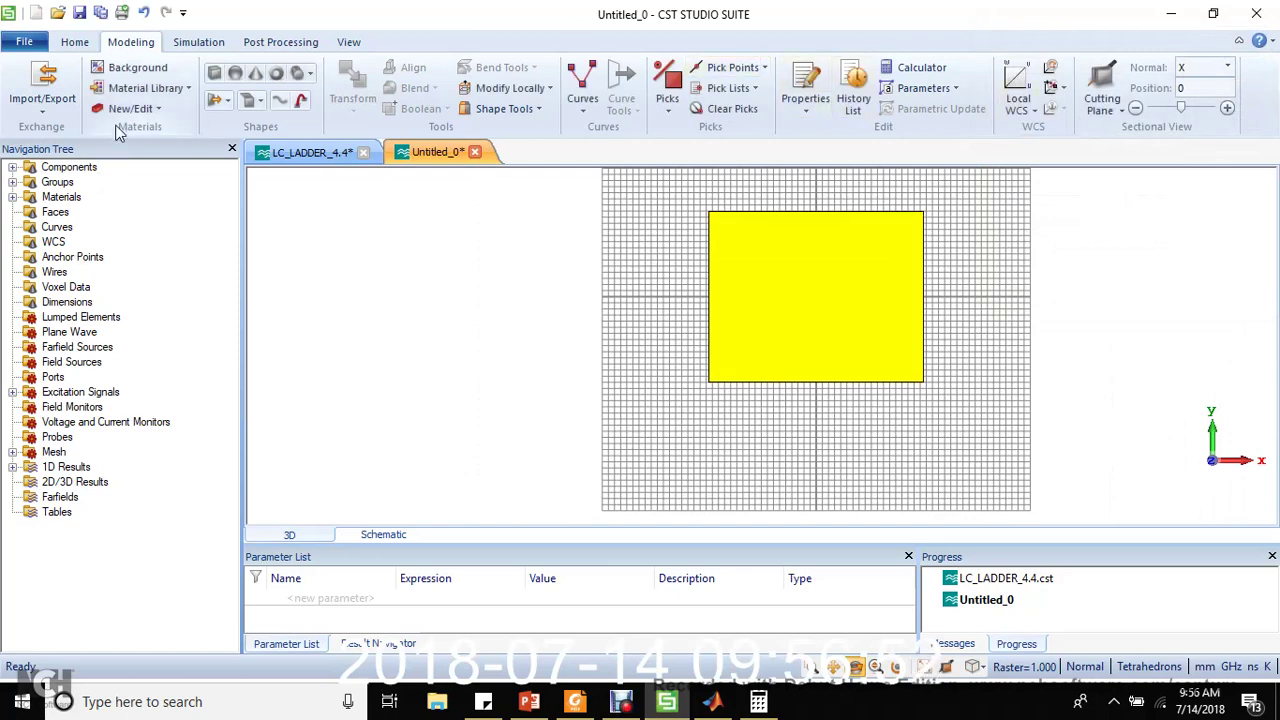
{"action": "left_click", "coordinate": [318, 155]}
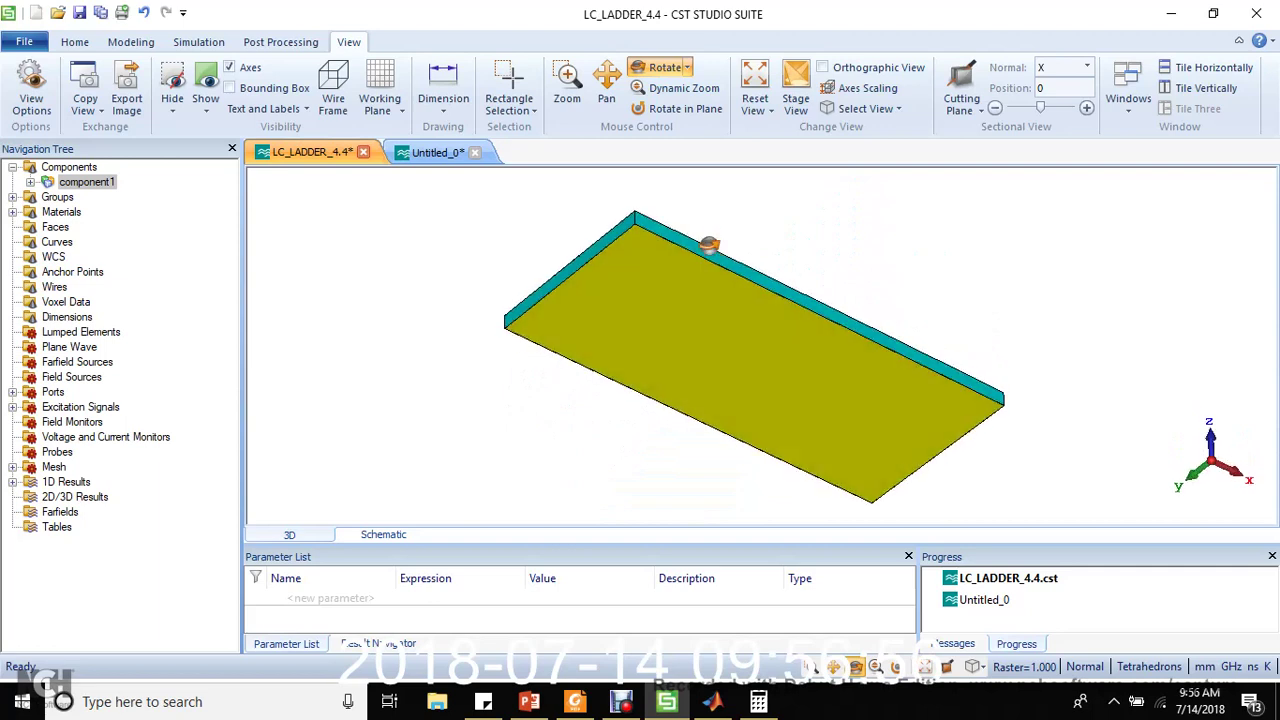
{"action": "left_click_drag", "start_coordinate": [657, 325], "coordinate": [680, 377]}
{"action": "left_click_drag", "start_coordinate": [684, 320], "coordinate": [686, 366]}
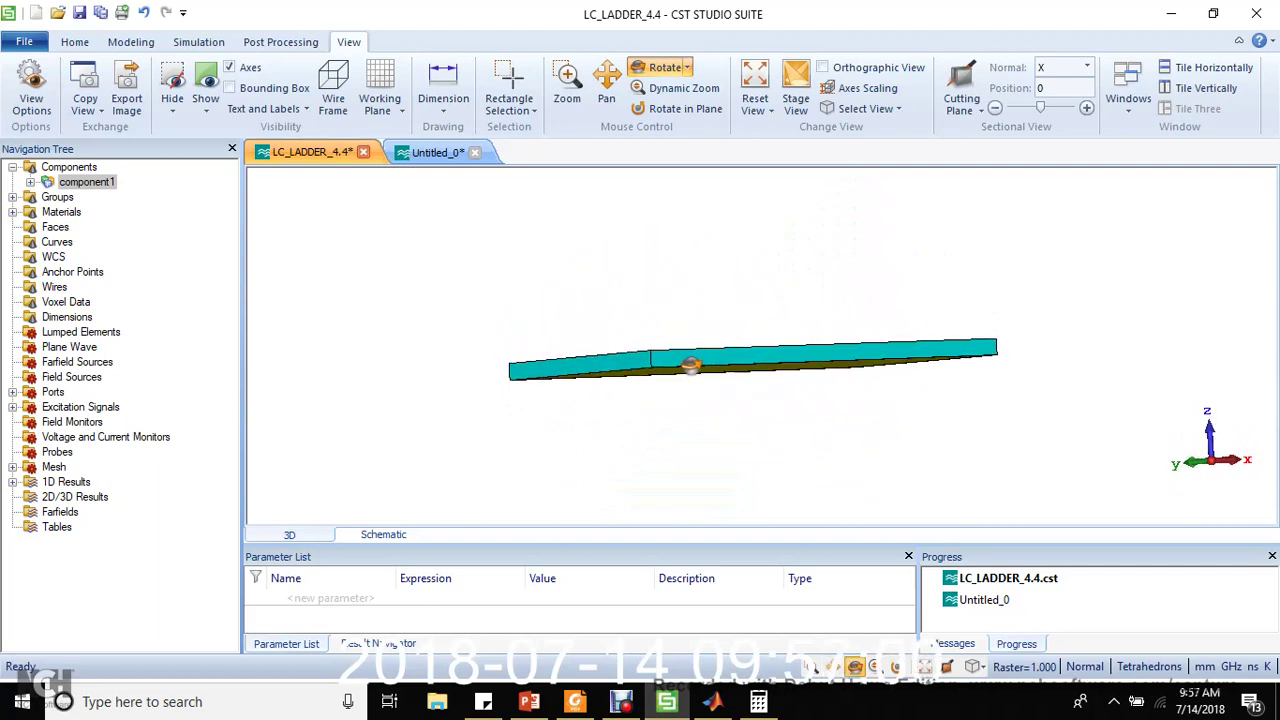
{"action": "left_click", "coordinate": [420, 153]}
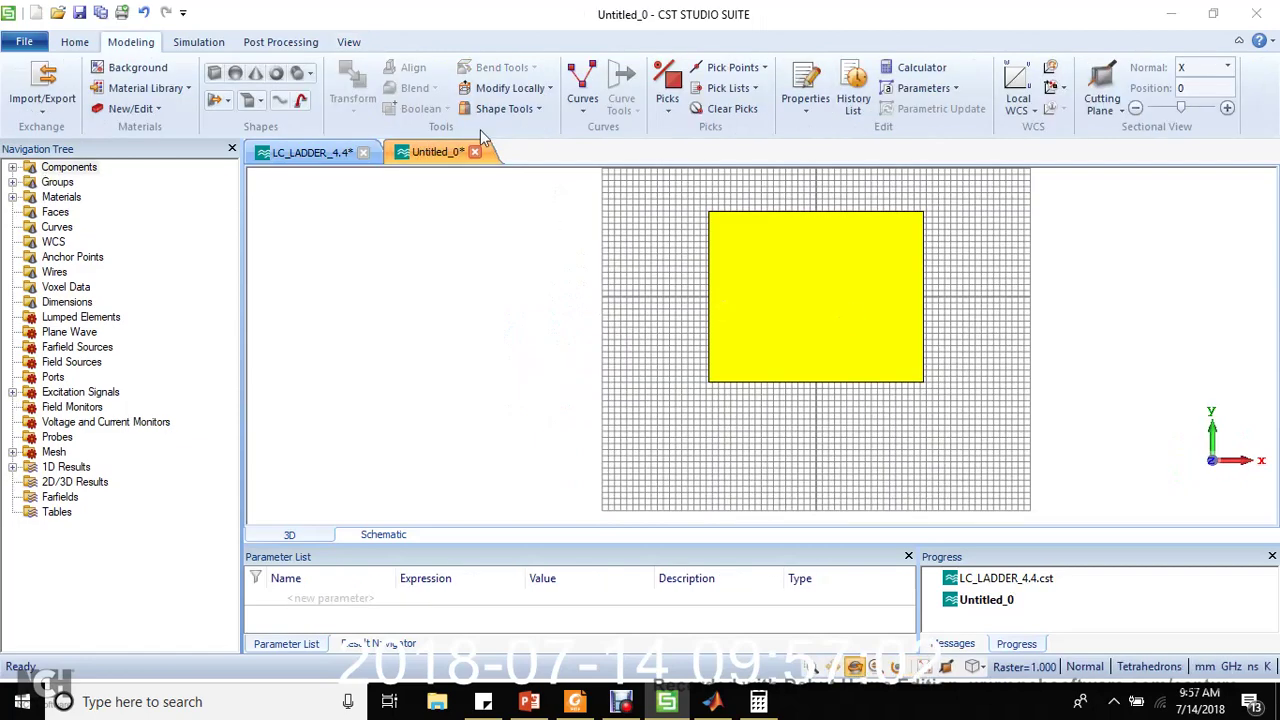
{"action": "left_click", "coordinate": [213, 73]}
Sketch a new brick, name it FR4, and set X from −17.5 to 17.5
{"action": "double_click", "coordinate": [709, 213]}
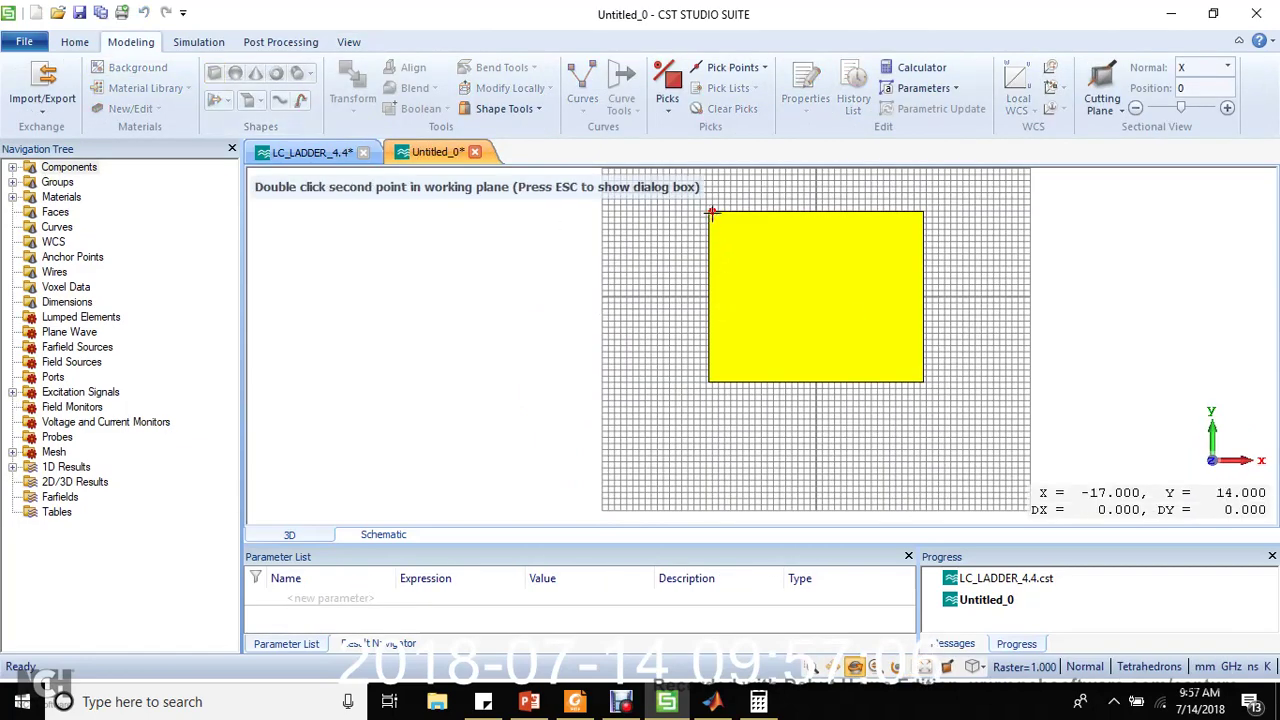
{"action": "double_click", "coordinate": [920, 380]}
{"action": "double_click", "coordinate": [920, 380]}
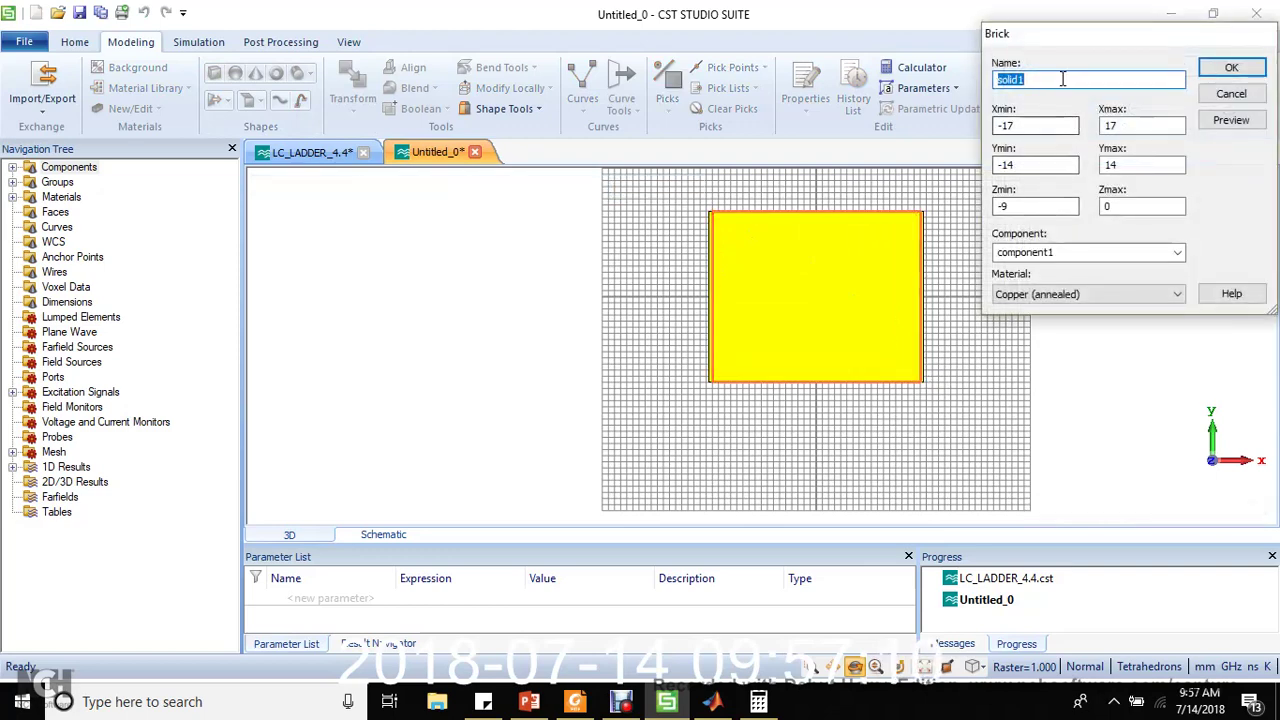
{"action": "type", "text": "FR4"}
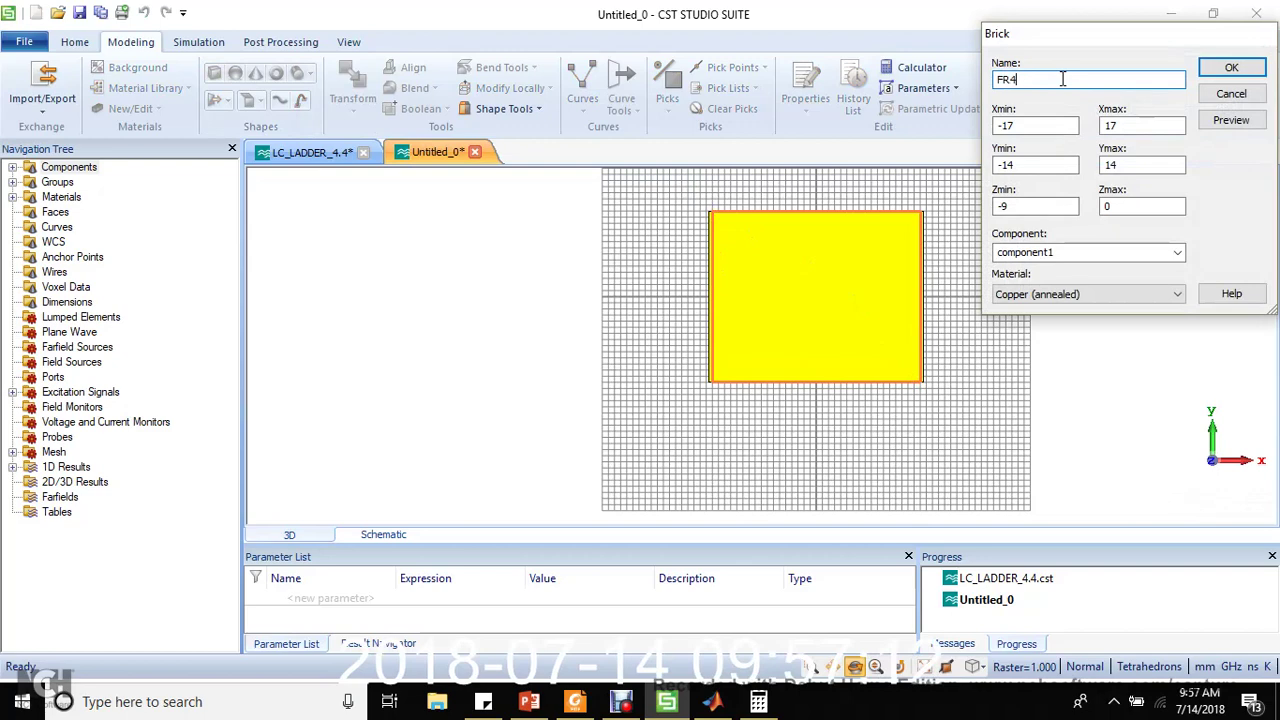
{"action": "left_click", "coordinate": [1073, 126]}
{"action": "type", "text": ".5"}
{"action": "left_click", "coordinate": [1129, 126]}
{"action": "type", "text": ".5"}
Set the substrate's Y to ±14 and Z from 0.01 to 1.61
{"action": "key", "text": "Tab"}
{"action": "key", "text": "Tab"}
{"action": "type", "text": "14"}
{"action": "double_click", "coordinate": [1042, 206]}
{"action": "type", "text": "0.01"}
{"action": "double_click", "coordinate": [1134, 206]}
{"action": "type", "text": "1."}
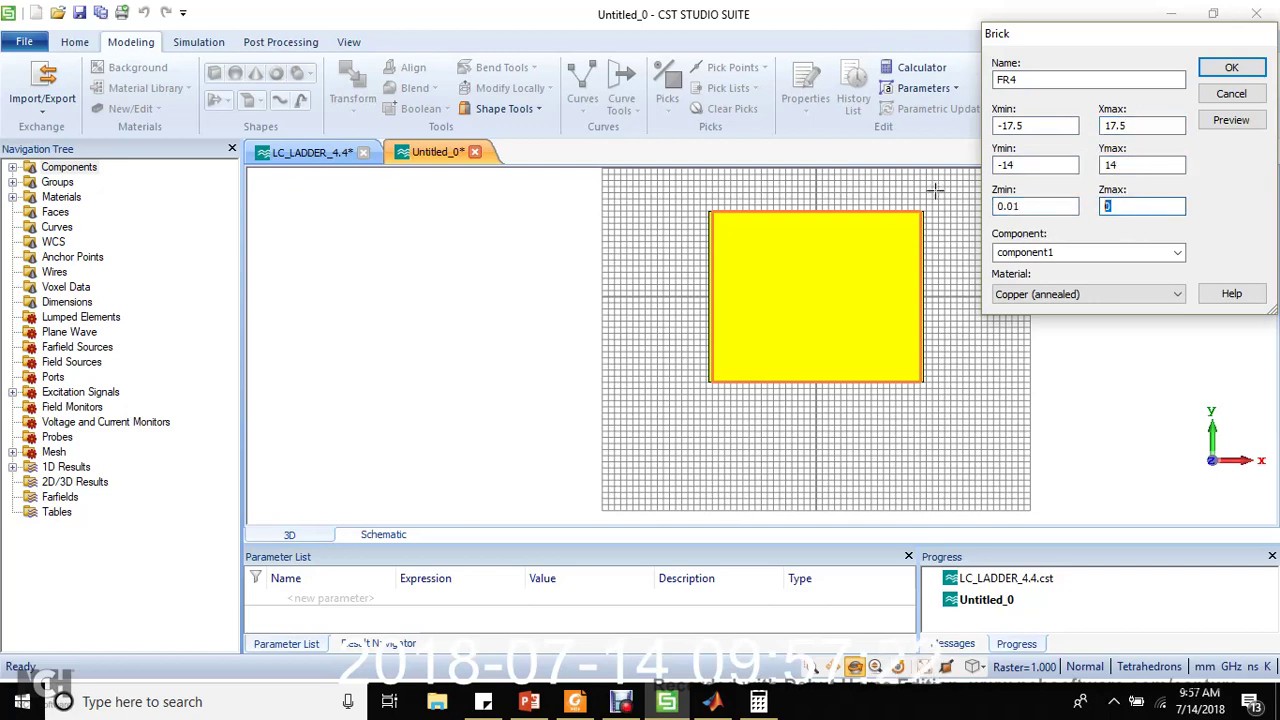
{"action": "type", "text": "61"}
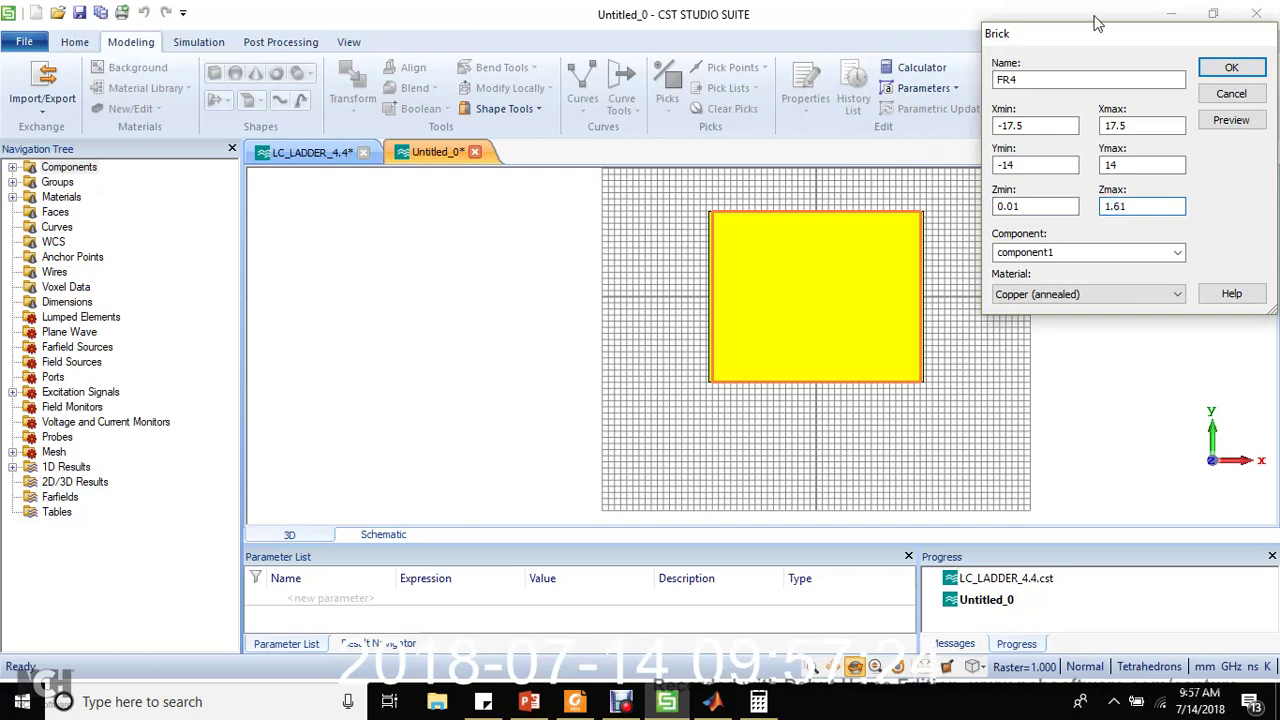
Load FR-4 (lossy) from the material library, preview and create the FR4 substrate
{"action": "left_click", "coordinate": [1088, 294]}
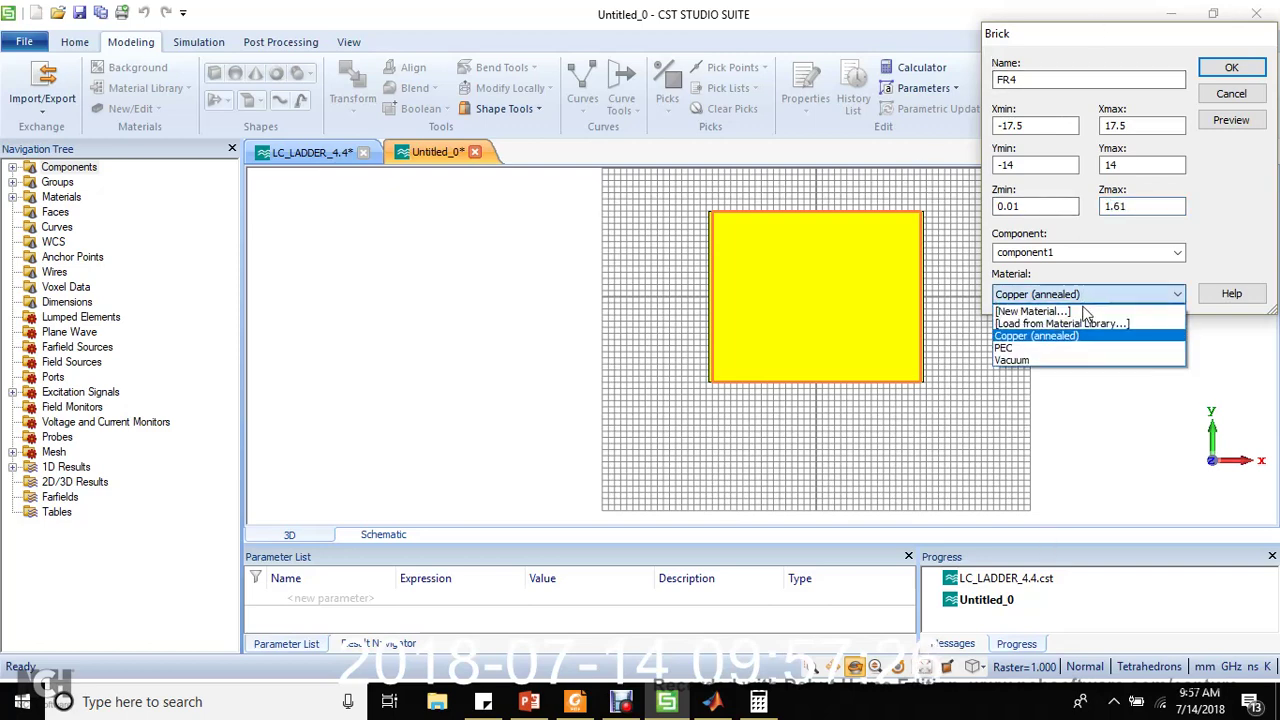
{"action": "left_click", "coordinate": [1065, 323]}
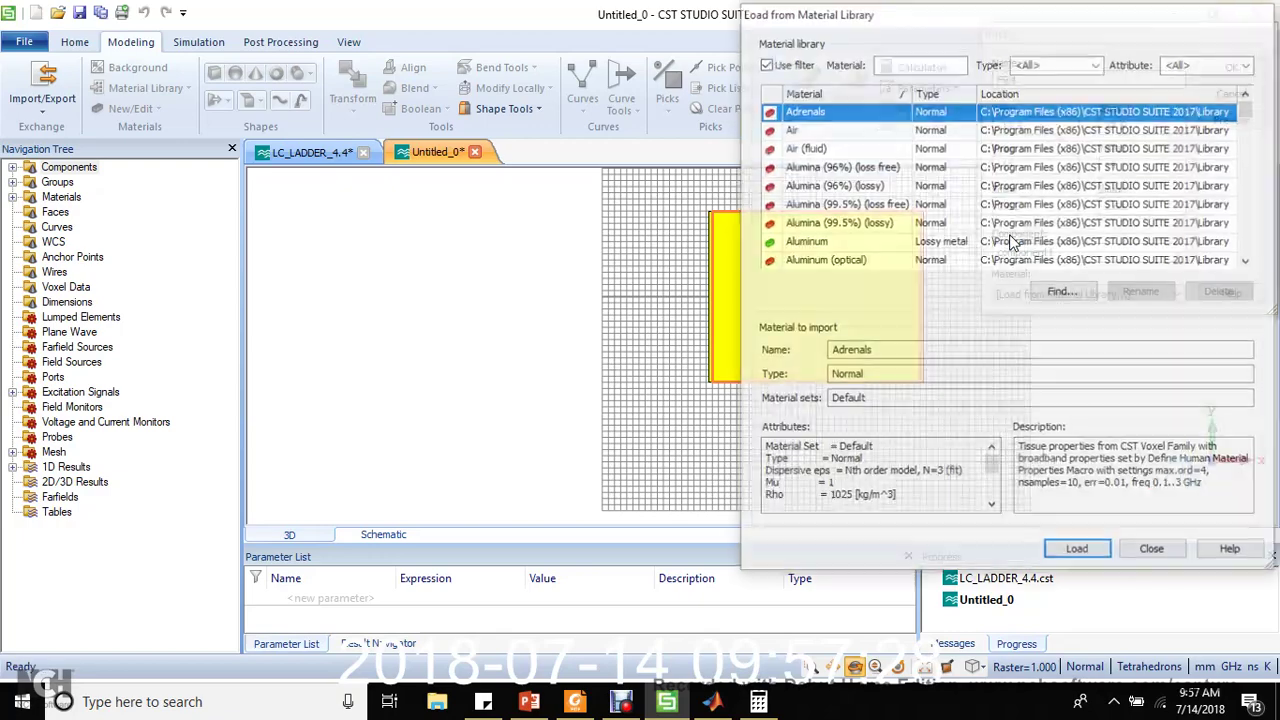
{"action": "left_click", "coordinate": [897, 62]}
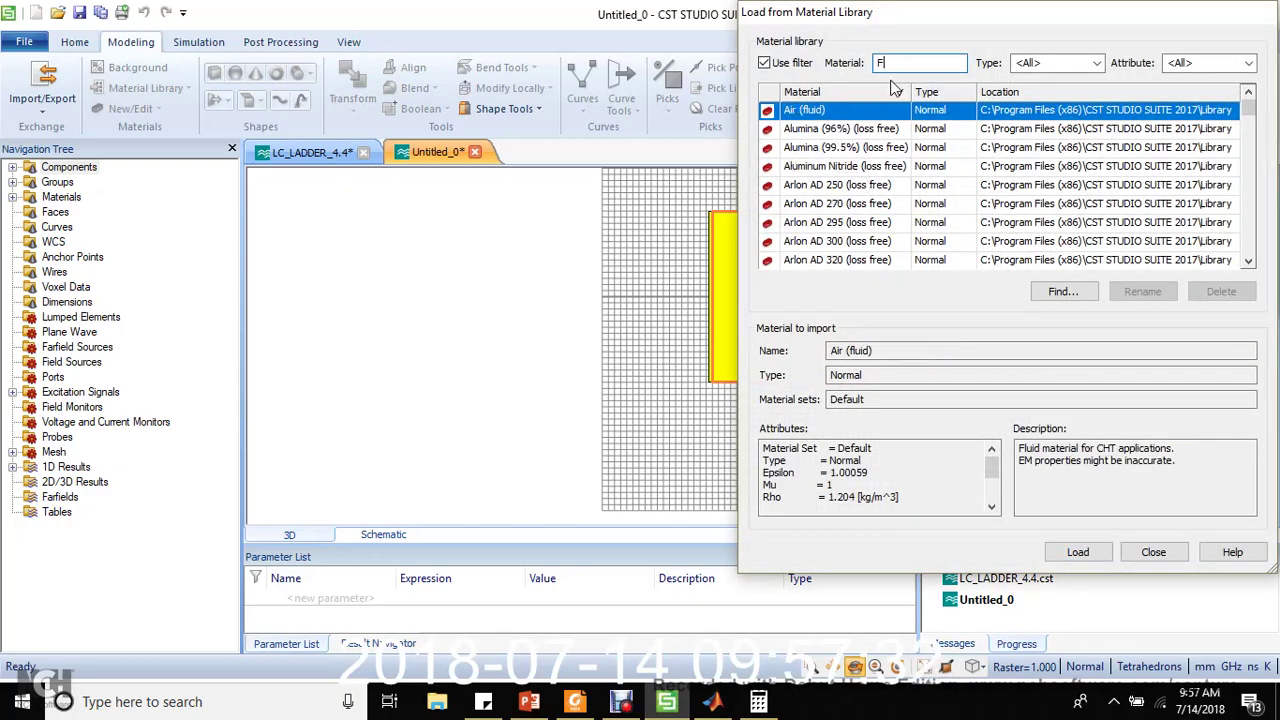
{"action": "left_click", "coordinate": [916, 203]}
{"action": "scroll", "coordinate": [916, 203], "scroll_direction": "down", "scroll_amount": 5}
{"action": "scroll", "coordinate": [916, 203], "scroll_direction": "down", "scroll_amount": 6}
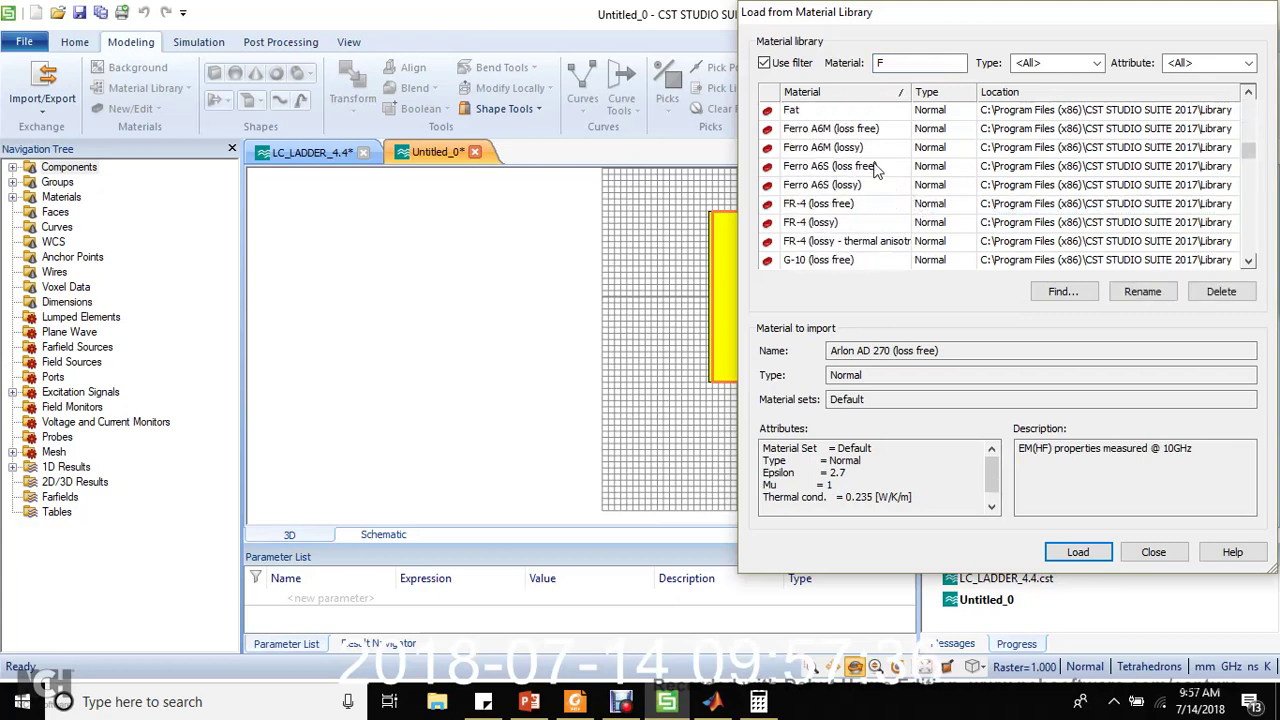
{"action": "left_click", "coordinate": [838, 222]}
{"action": "left_click", "coordinate": [1077, 552]}
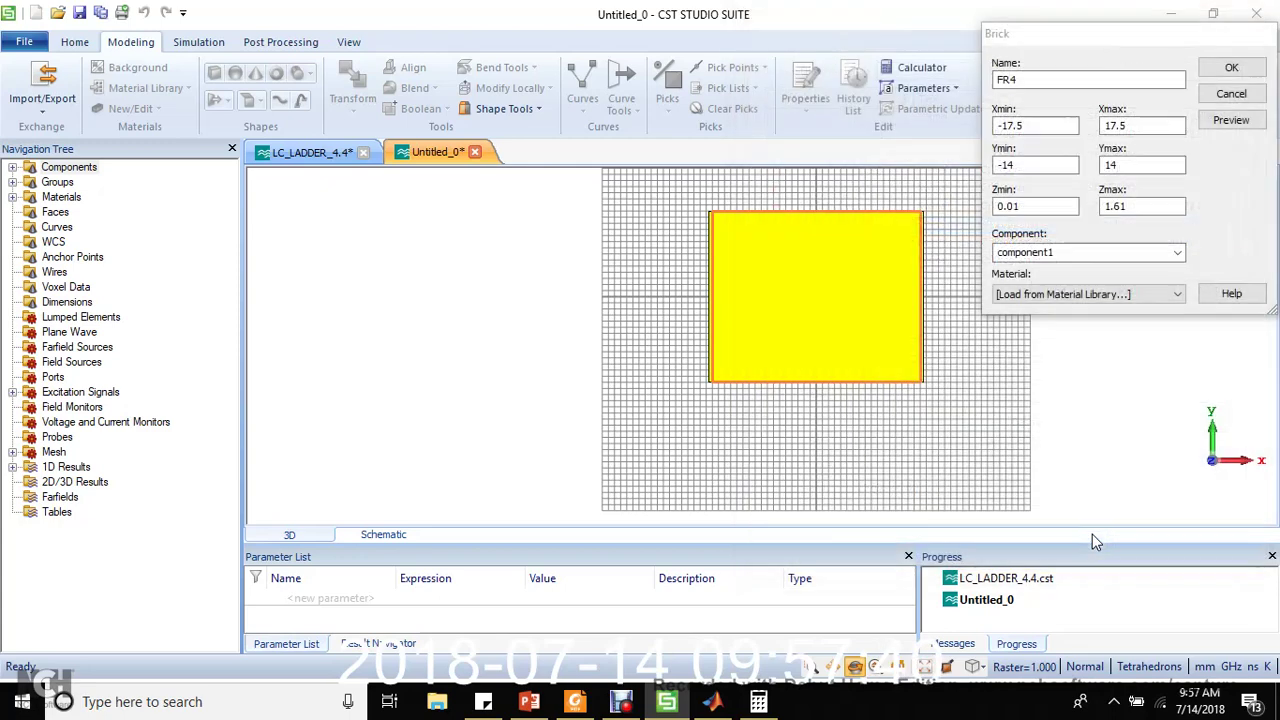
{"action": "left_click", "coordinate": [1228, 121]}
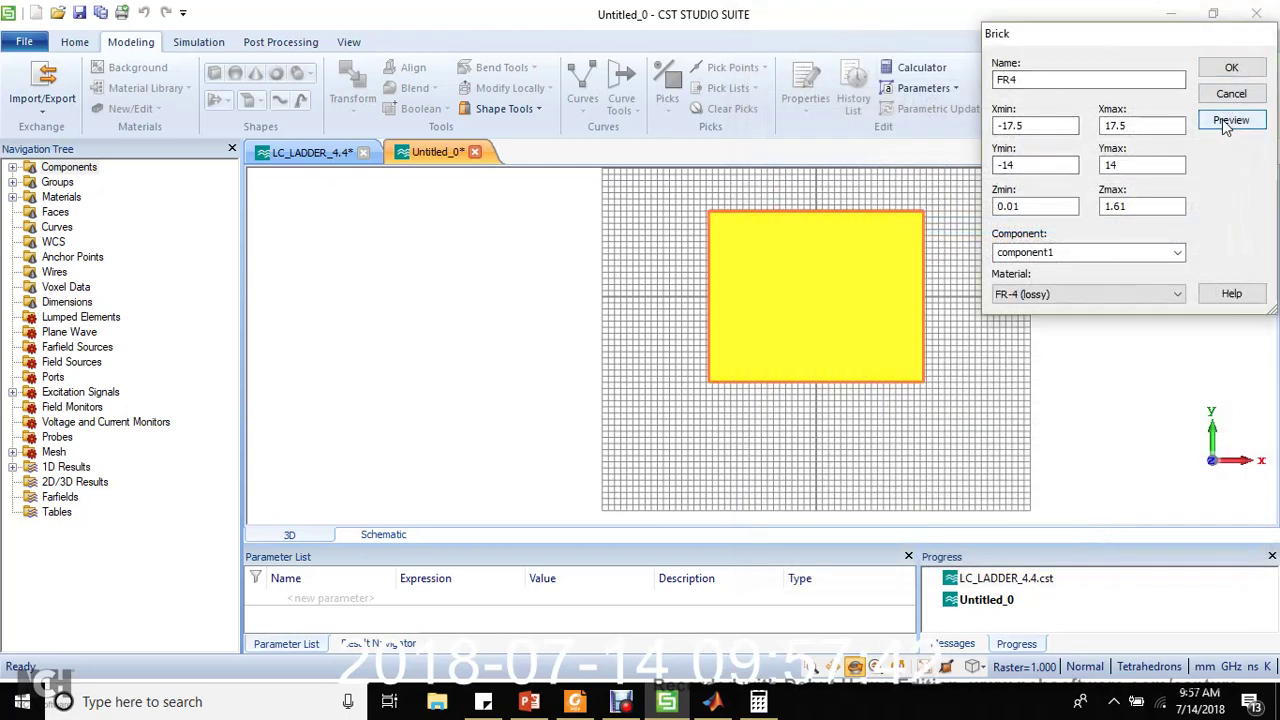
{"action": "left_click", "coordinate": [1231, 70]}
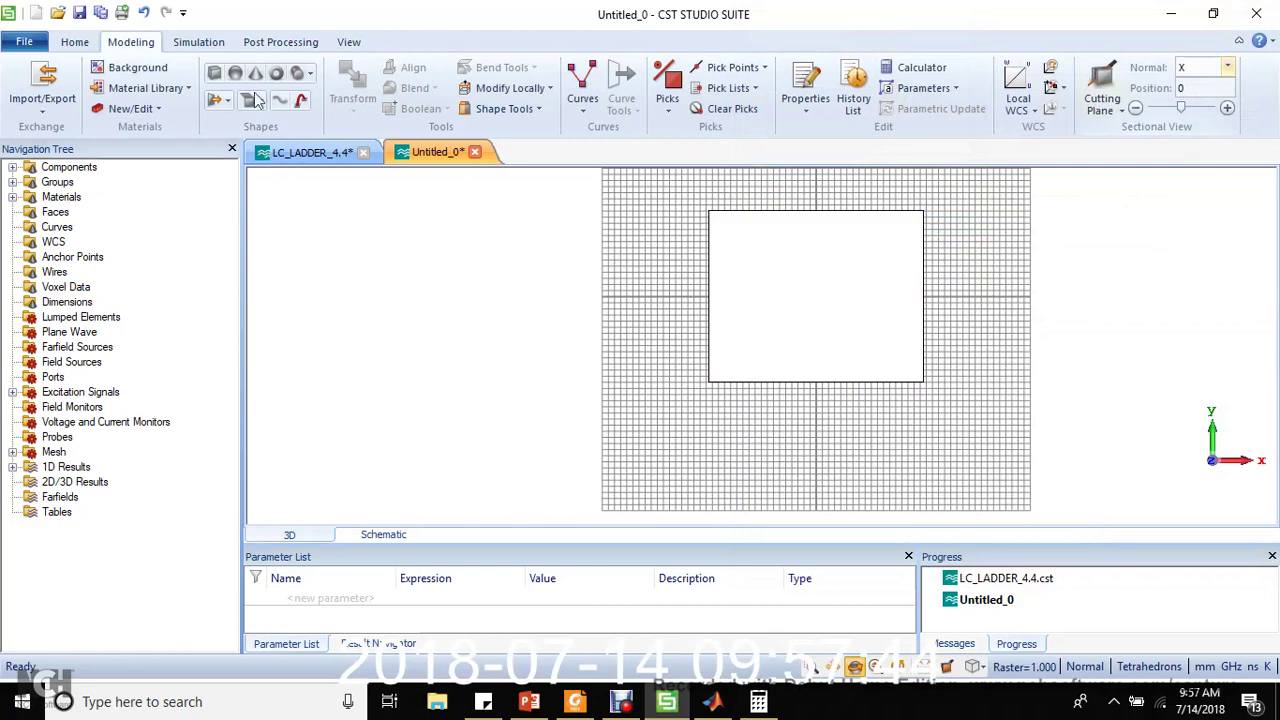
Tilt the model into 3D and hide the working-plane grid
{"action": "left_click", "coordinate": [347, 42]}
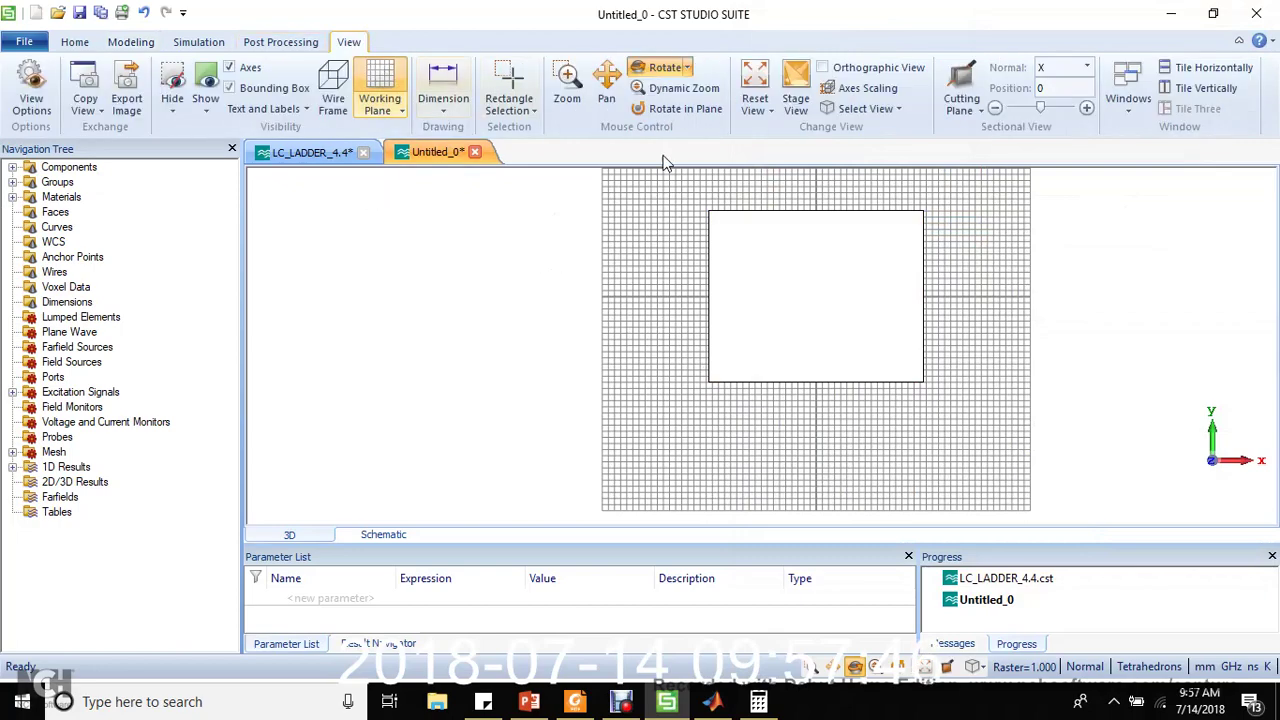
{"action": "mouse_move", "coordinate": [717, 337]}
{"action": "left_mouse_down"}
{"action": "mouse_move", "coordinate": [749, 334]}
{"action": "mouse_move", "coordinate": [791, 243]}
{"action": "mouse_move", "coordinate": [763, 240]}
{"action": "mouse_move", "coordinate": [829, 374]}
{"action": "mouse_move", "coordinate": [877, 217]}
{"action": "mouse_move", "coordinate": [858, 452]}
{"action": "left_mouse_up"}
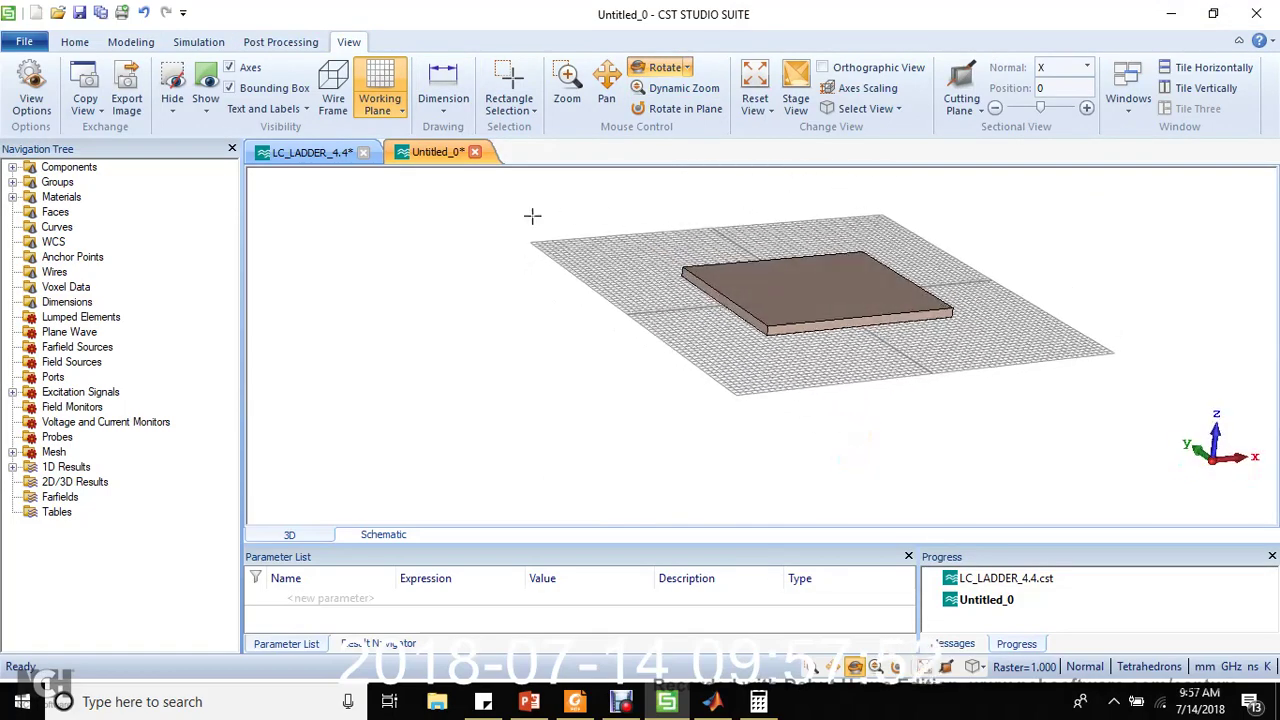
{"action": "left_click", "coordinate": [396, 80]}
{"action": "left_click_drag", "start_coordinate": [886, 277], "coordinate": [856, 431]}
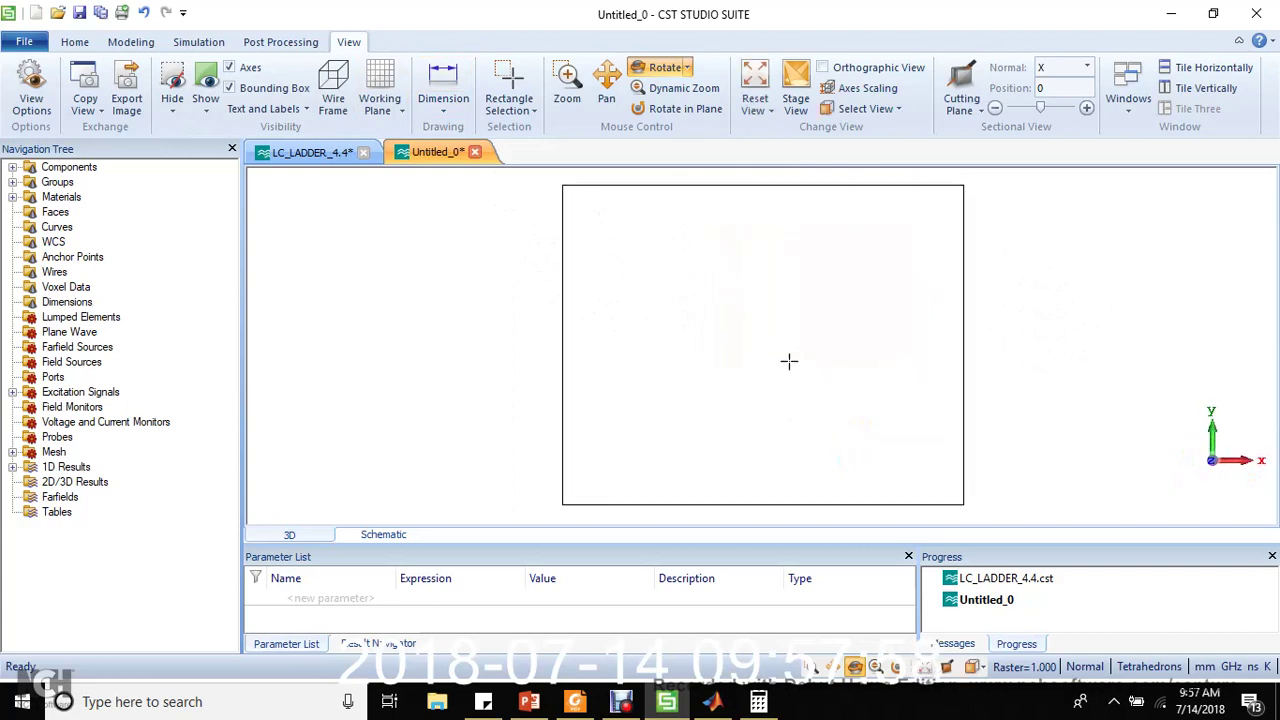
Compare the layout with the LC_LADDER_4.4 project and the filter design slide, then return to Untitled_0
{"action": "left_click", "coordinate": [340, 158]}
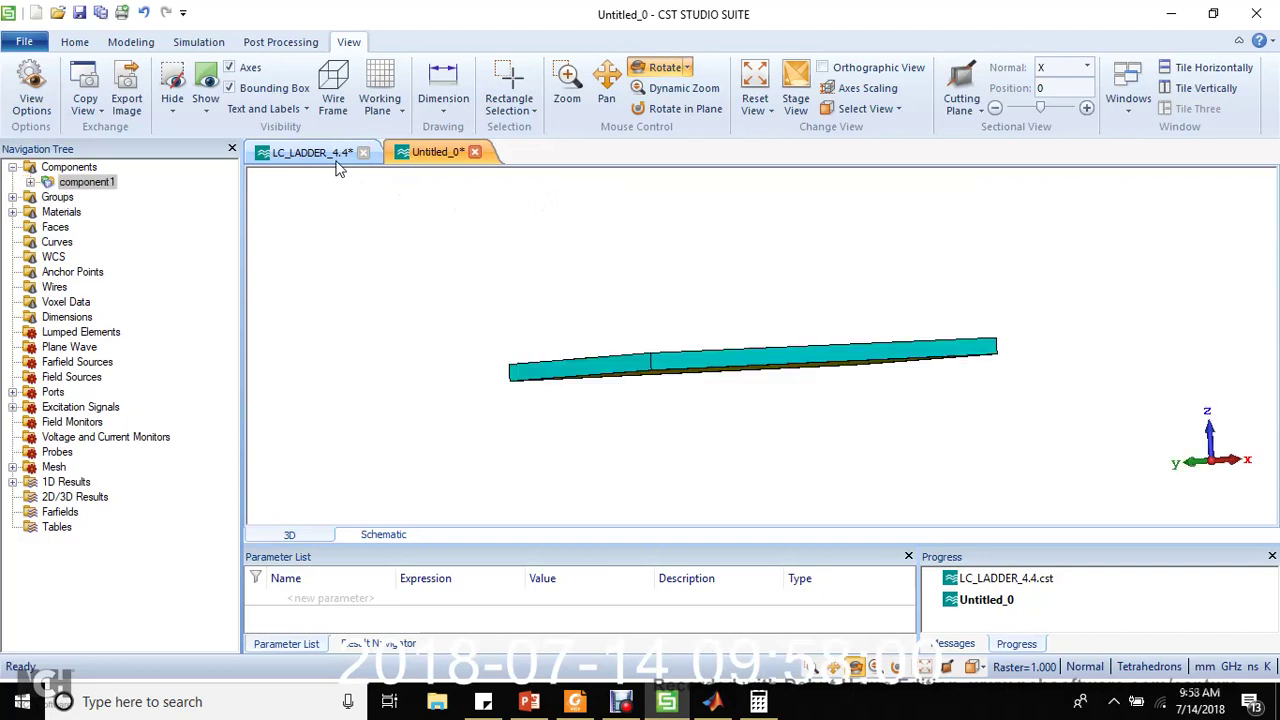
{"action": "key", "text": "space"}
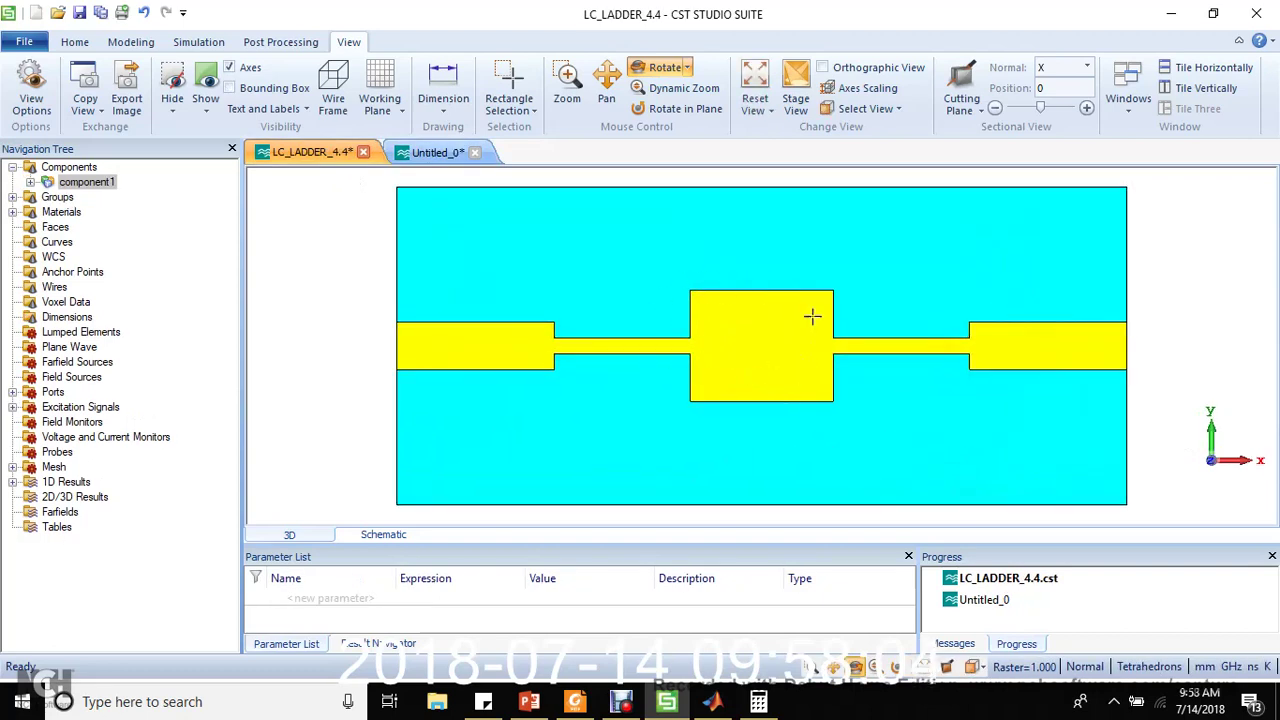
{"action": "left_click", "coordinate": [437, 152]}
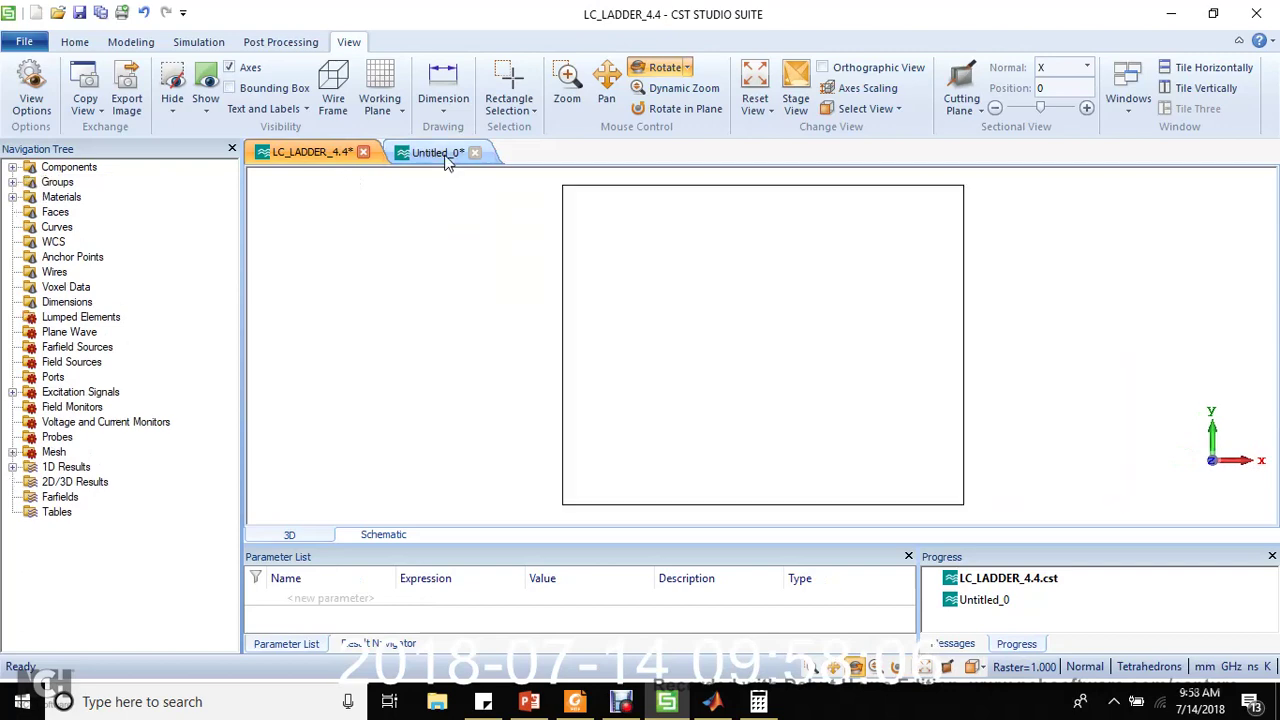
{"action": "left_click", "coordinate": [529, 701]}
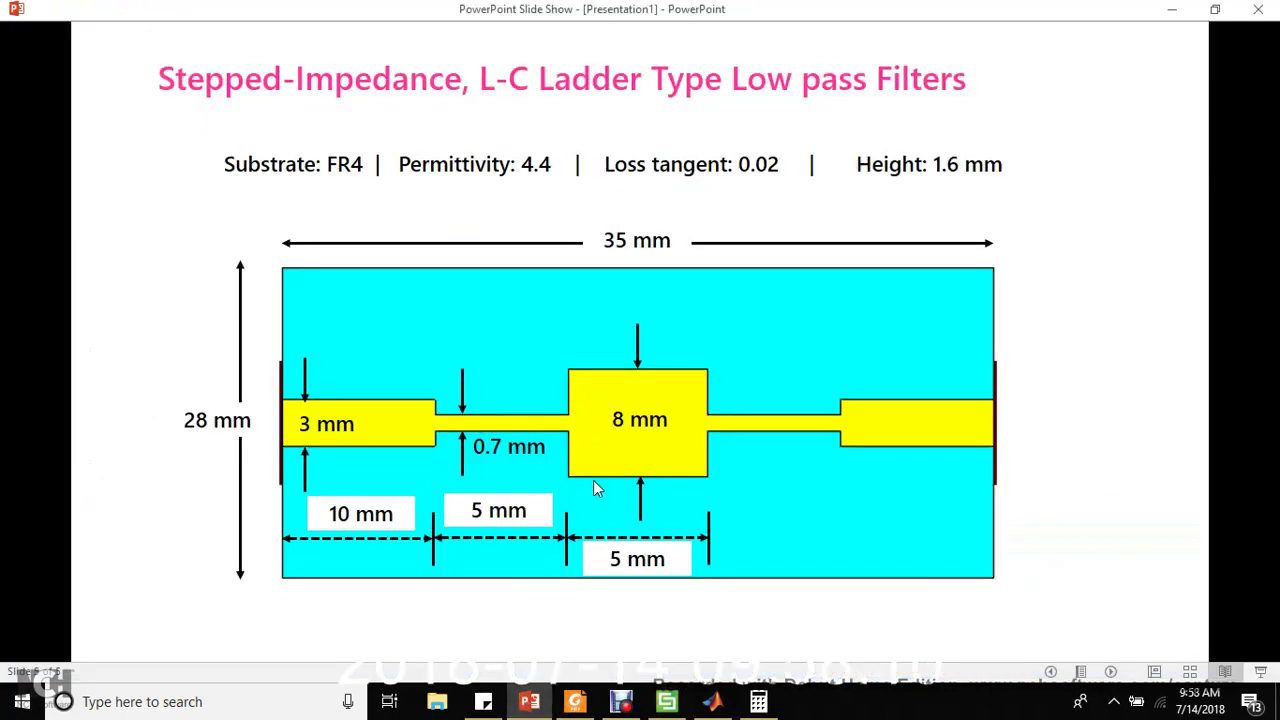
{"action": "left_click", "coordinate": [666, 701]}
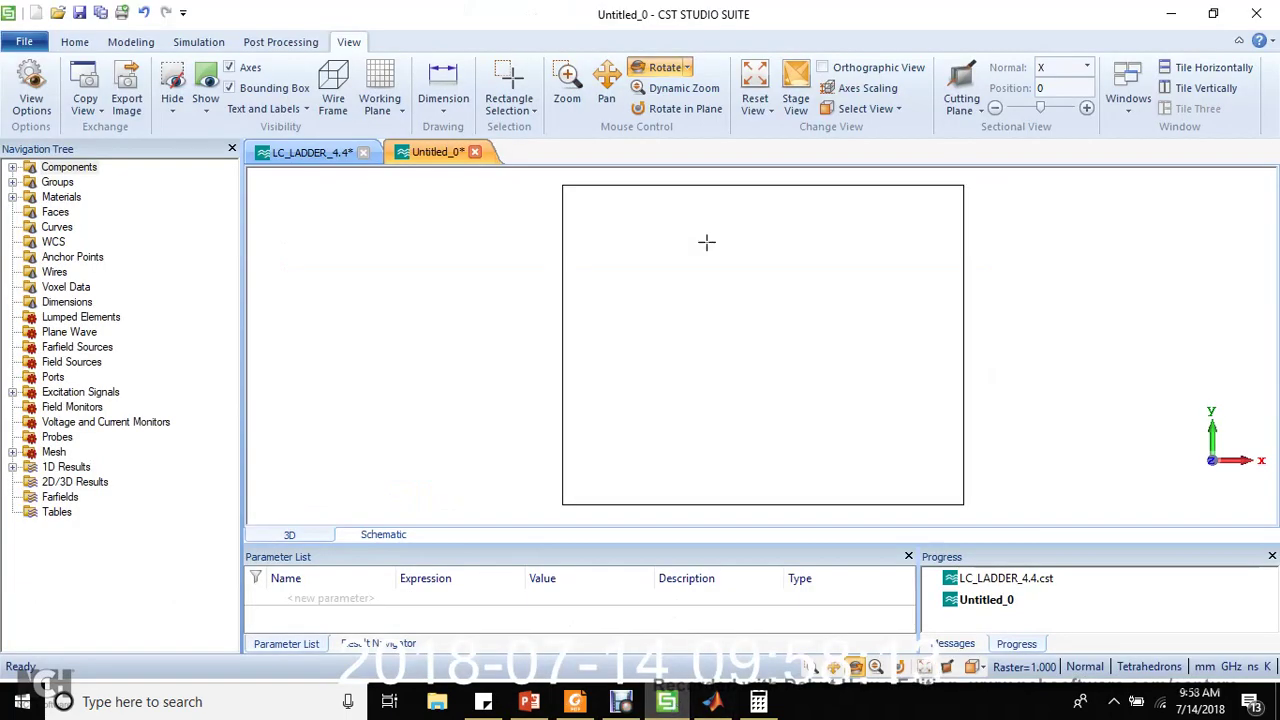
Sketch a new rough brick on top of the substrate
{"action": "left_click", "coordinate": [130, 42]}
{"action": "left_click", "coordinate": [215, 75]}
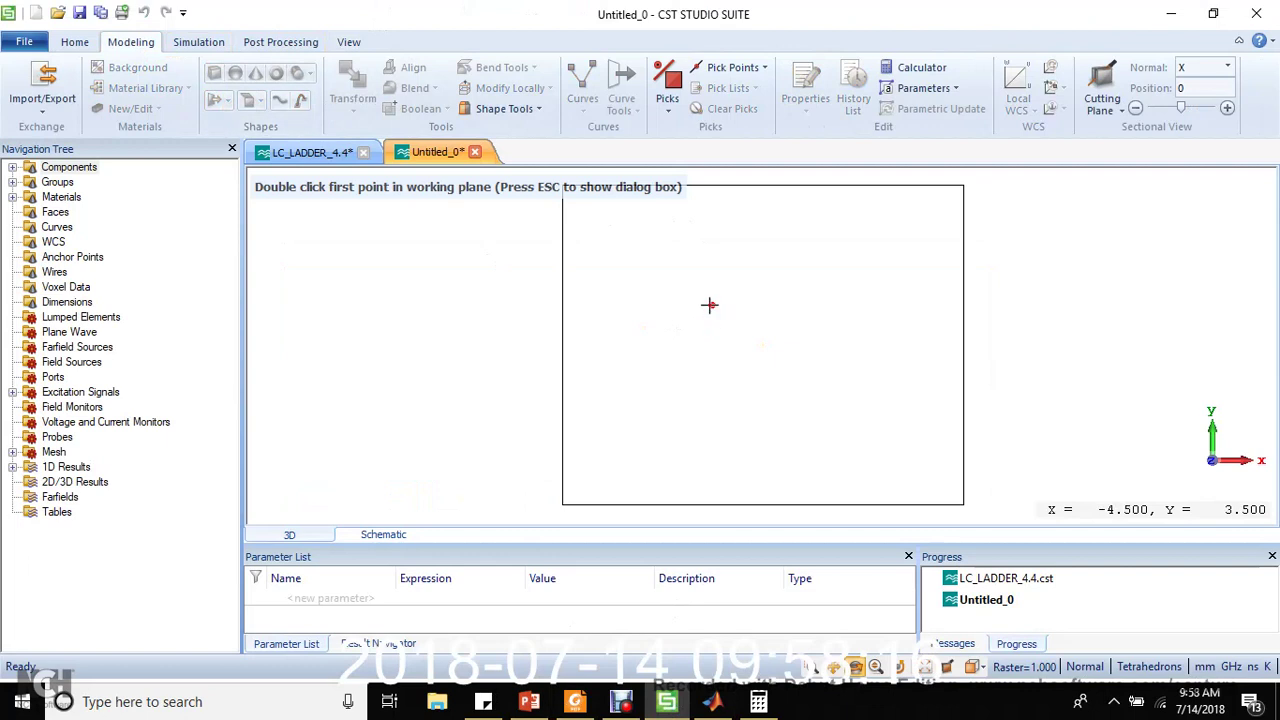
{"action": "double_click", "coordinate": [706, 305]}
{"action": "double_click", "coordinate": [826, 390]}
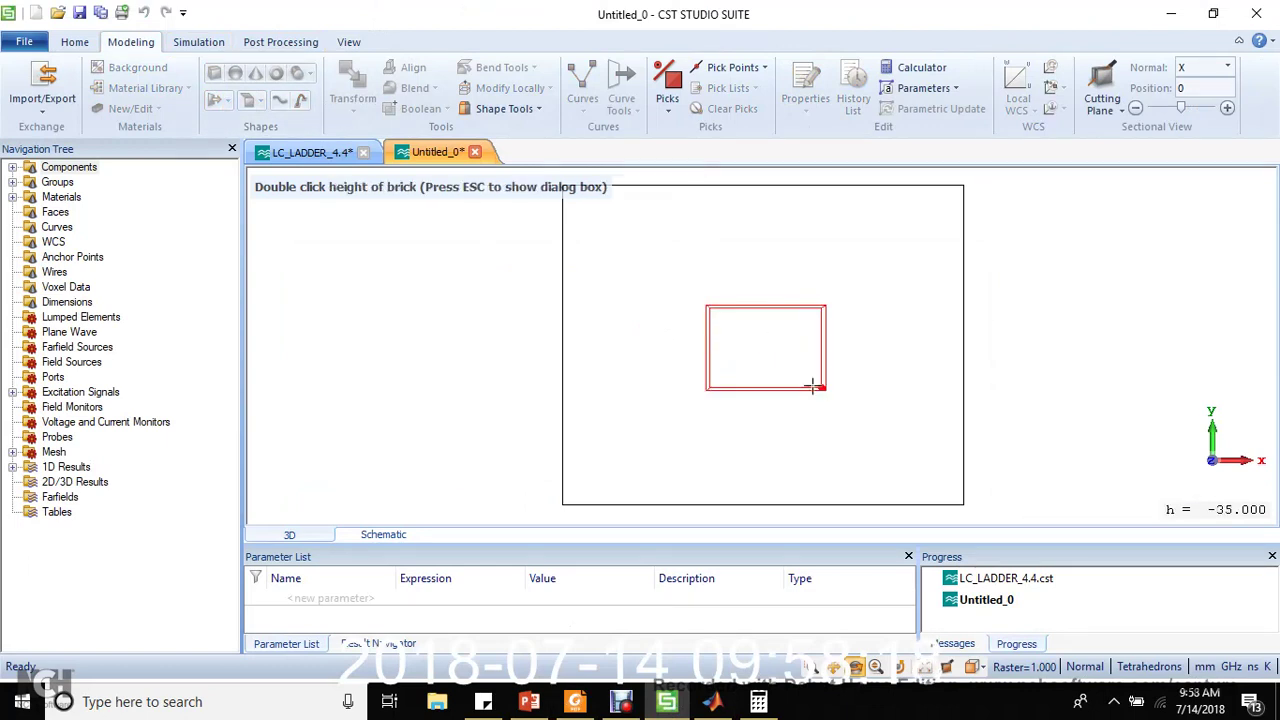
{"action": "double_click", "coordinate": [816, 385]}
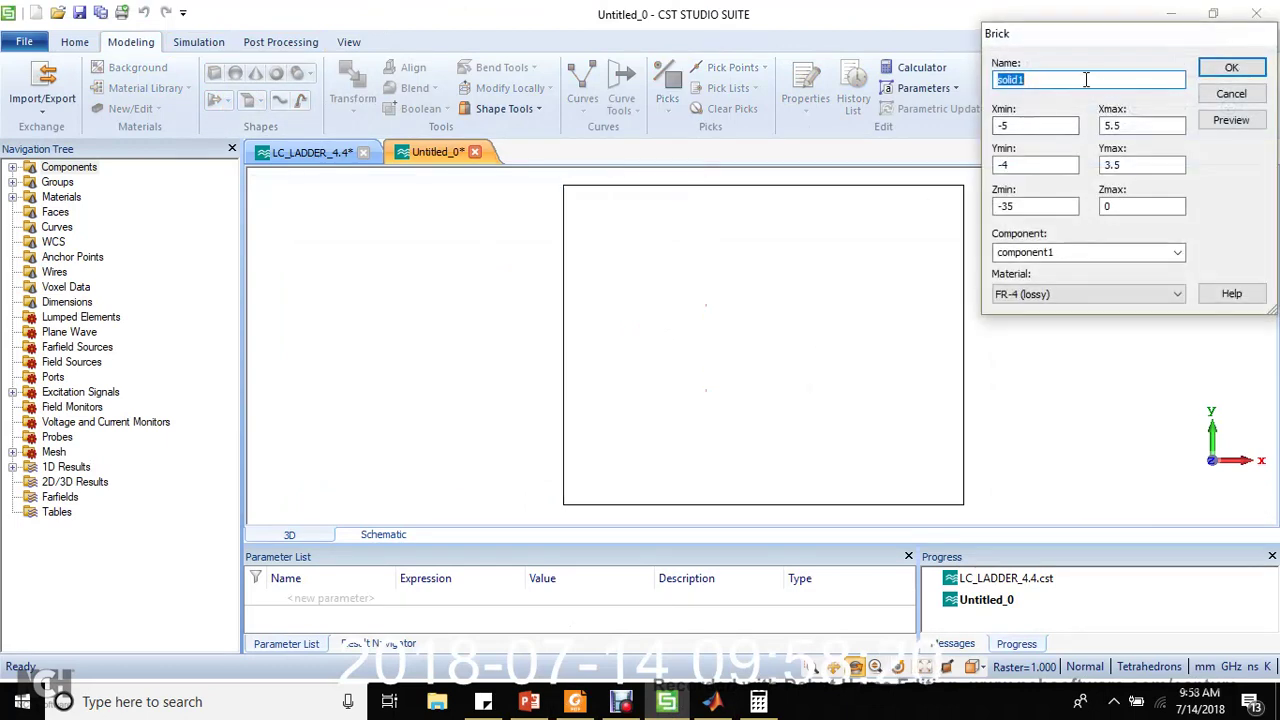
Name the brick C and set X from −2.5 to 2.5
{"action": "type", "text": "C"}
{"action": "left_click", "coordinate": [1055, 121]}
{"action": "left_click", "coordinate": [1053, 123]}
{"action": "type", "text": "4"}
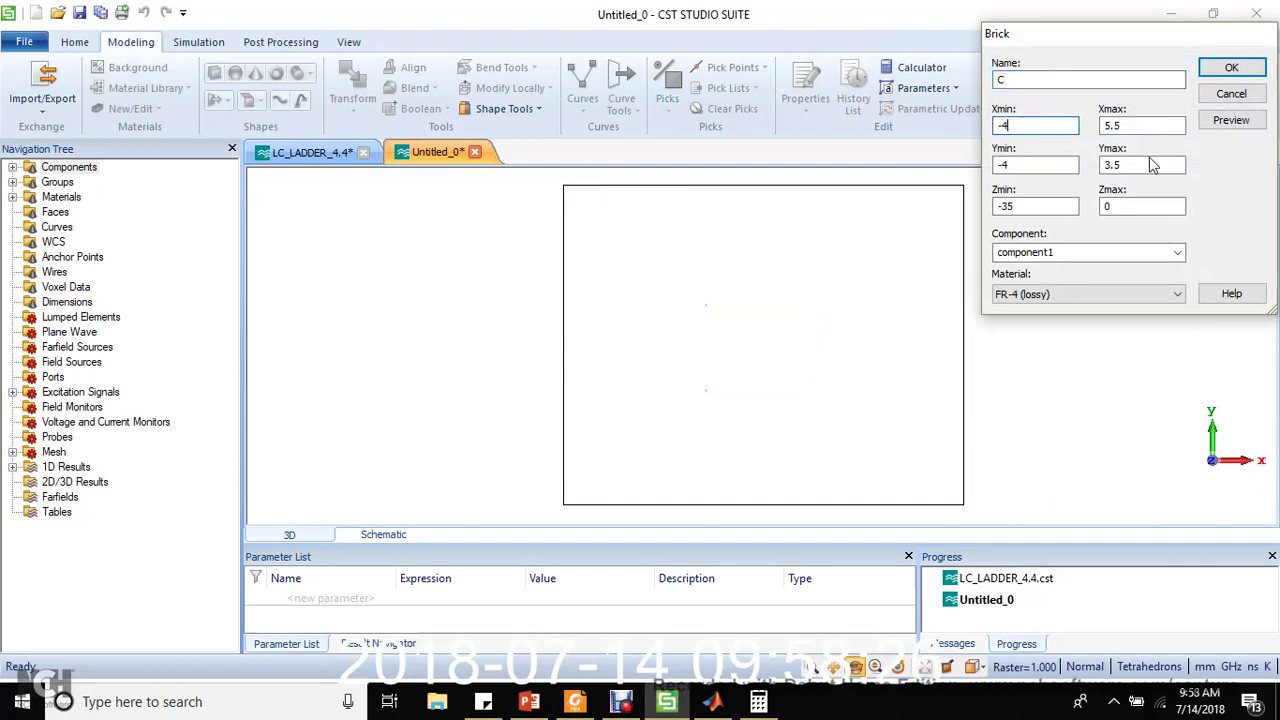
{"action": "key", "text": "Tab"}
{"action": "type", "text": "4"}
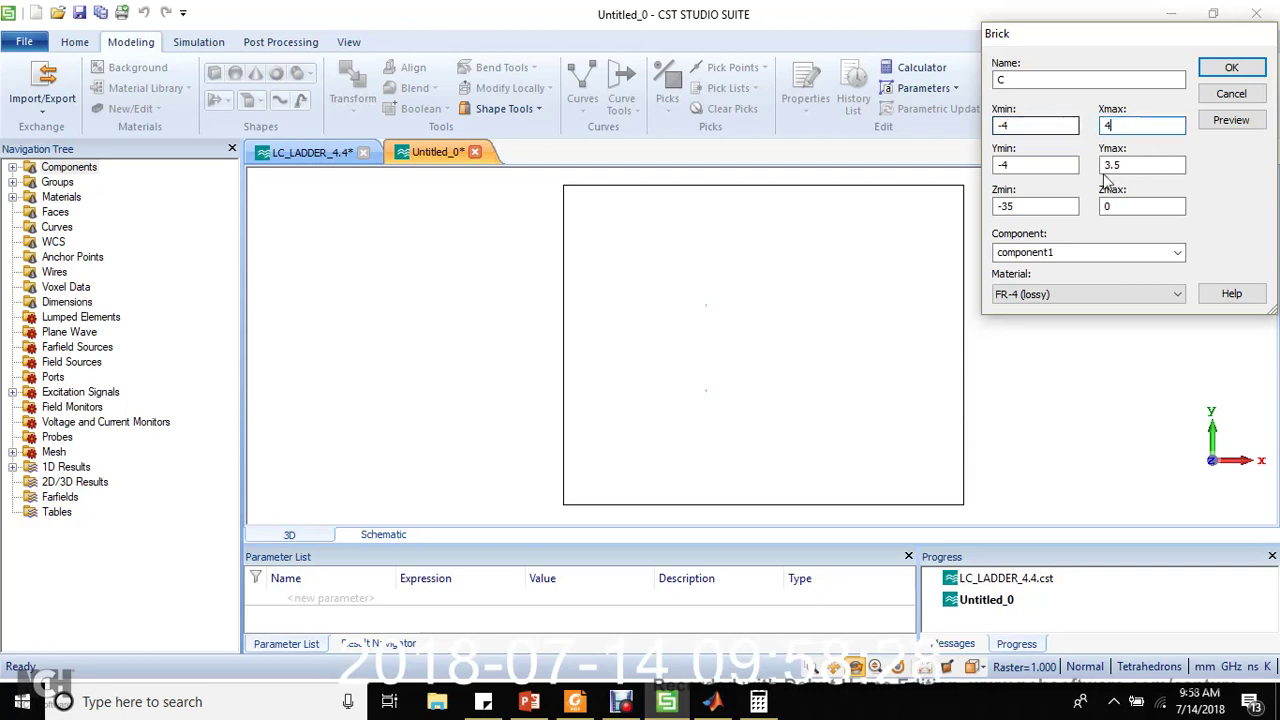
{"action": "left_click", "coordinate": [1042, 166]}
{"action": "left_click", "coordinate": [1042, 166]}
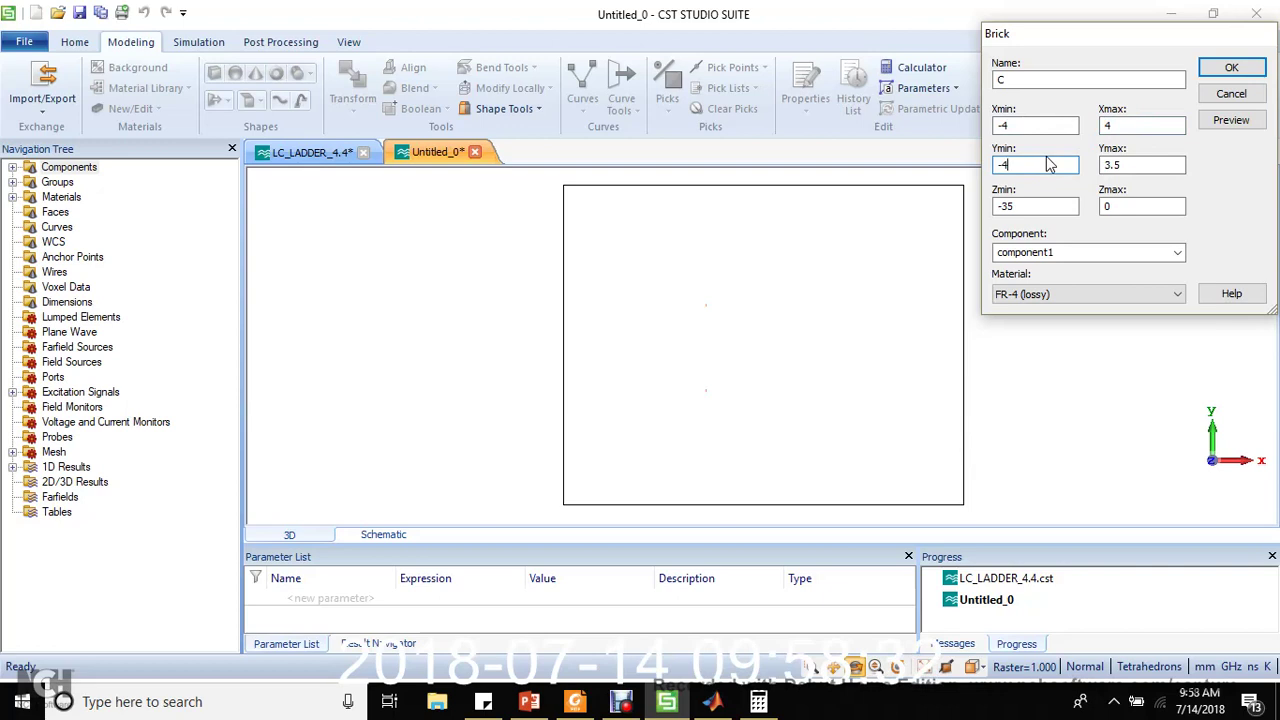
{"action": "key", "text": "BackSpace"}
{"action": "key", "text": "Tab"}
{"action": "type", "text": "2.5"}
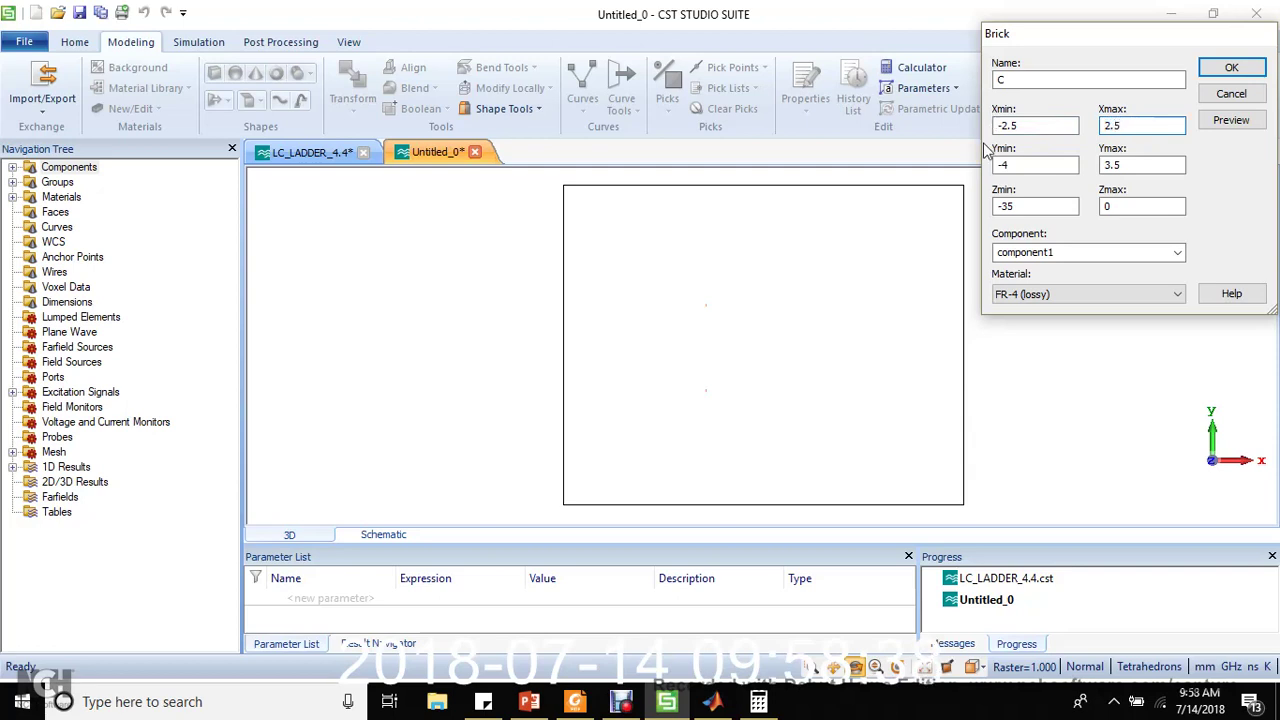
Set Y to ±4 and Z from 1.61 to 1.62, make it Copper (annealed), and create patch C
{"action": "left_click", "coordinate": [1057, 164]}
{"action": "type", "text": "4"}
{"action": "double_click", "coordinate": [1048, 212]}
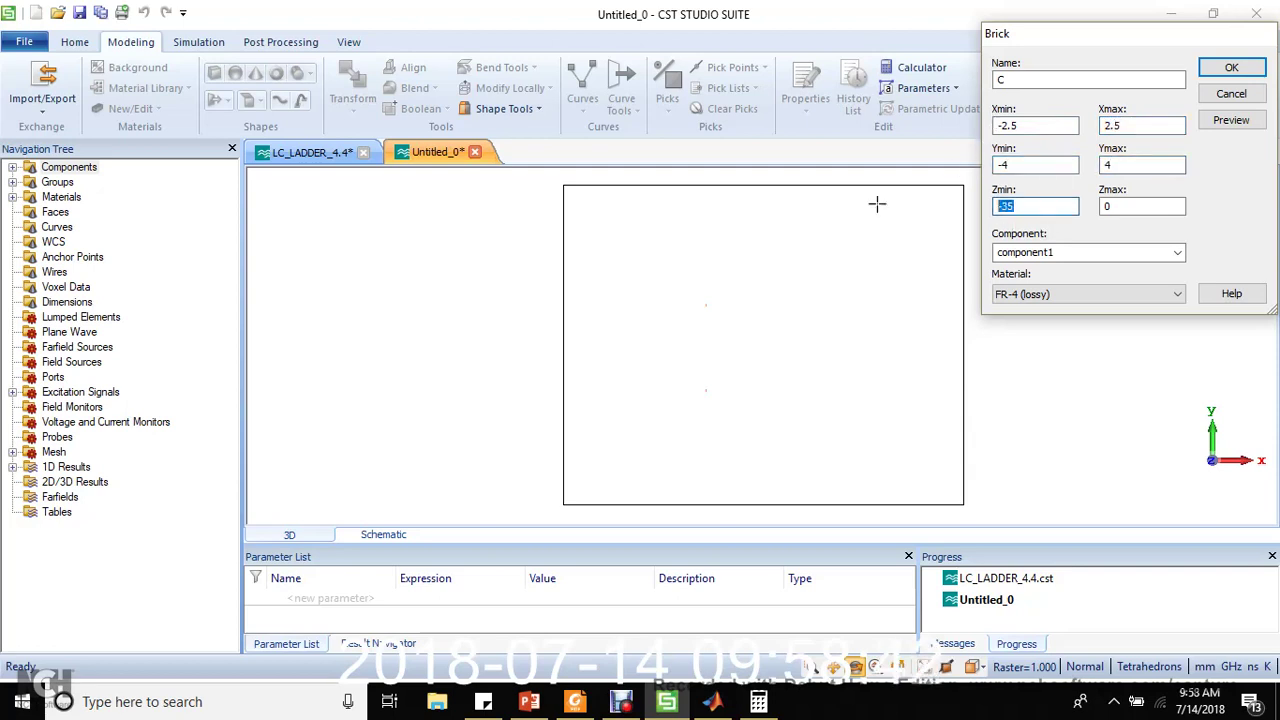
{"action": "type", "text": "1.61"}
{"action": "key", "text": "Tab"}
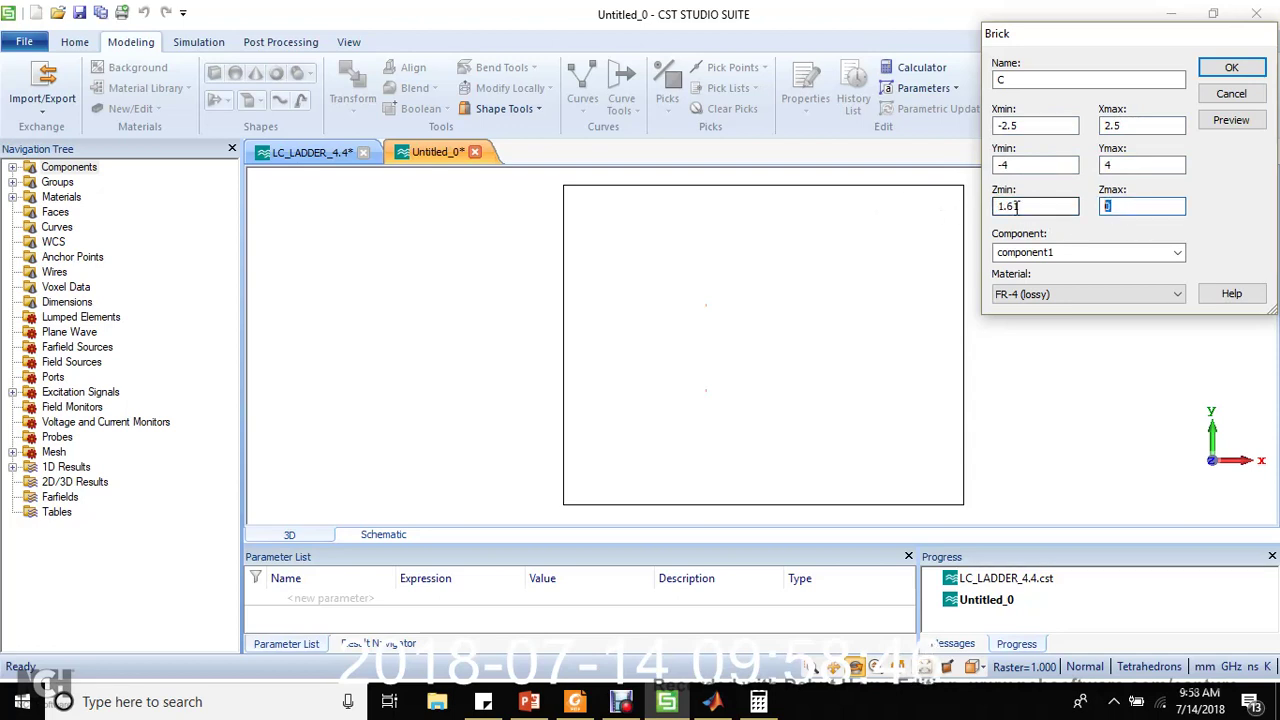
{"action": "type", "text": "1.6"}
{"action": "left_click", "coordinate": [1052, 297]}
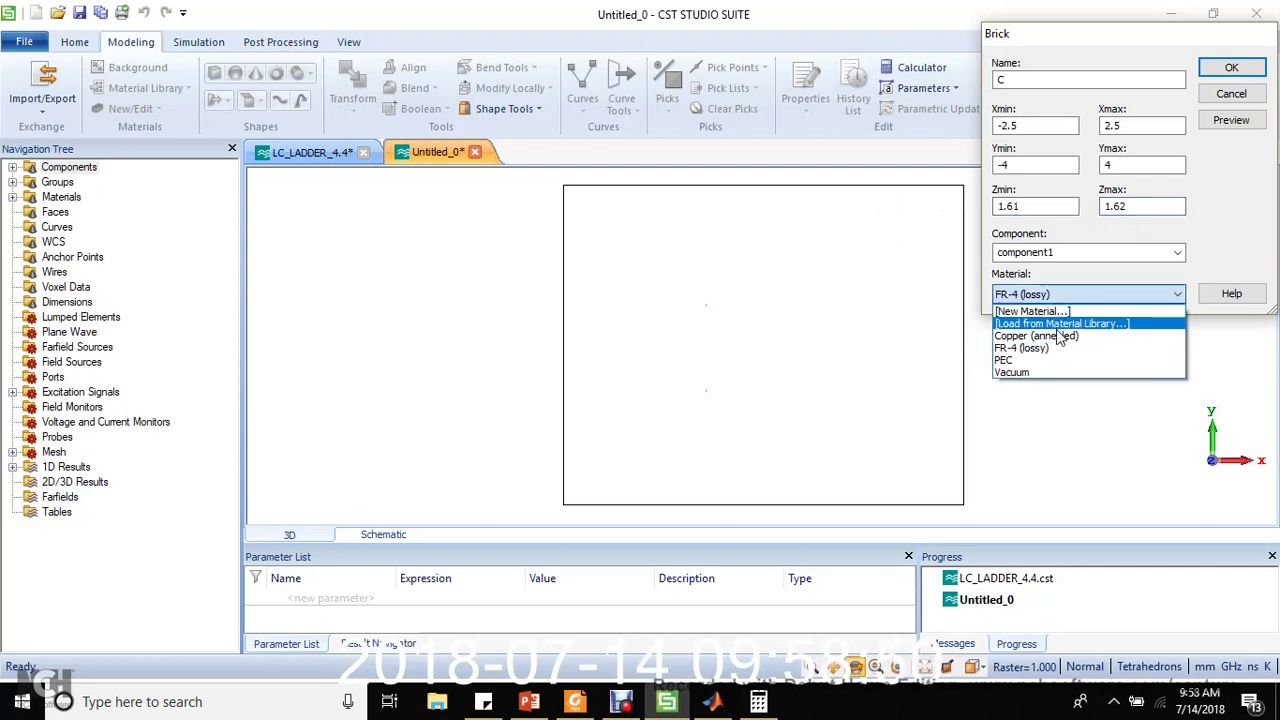
{"action": "left_click", "coordinate": [1058, 337]}
{"action": "left_click", "coordinate": [1225, 124]}
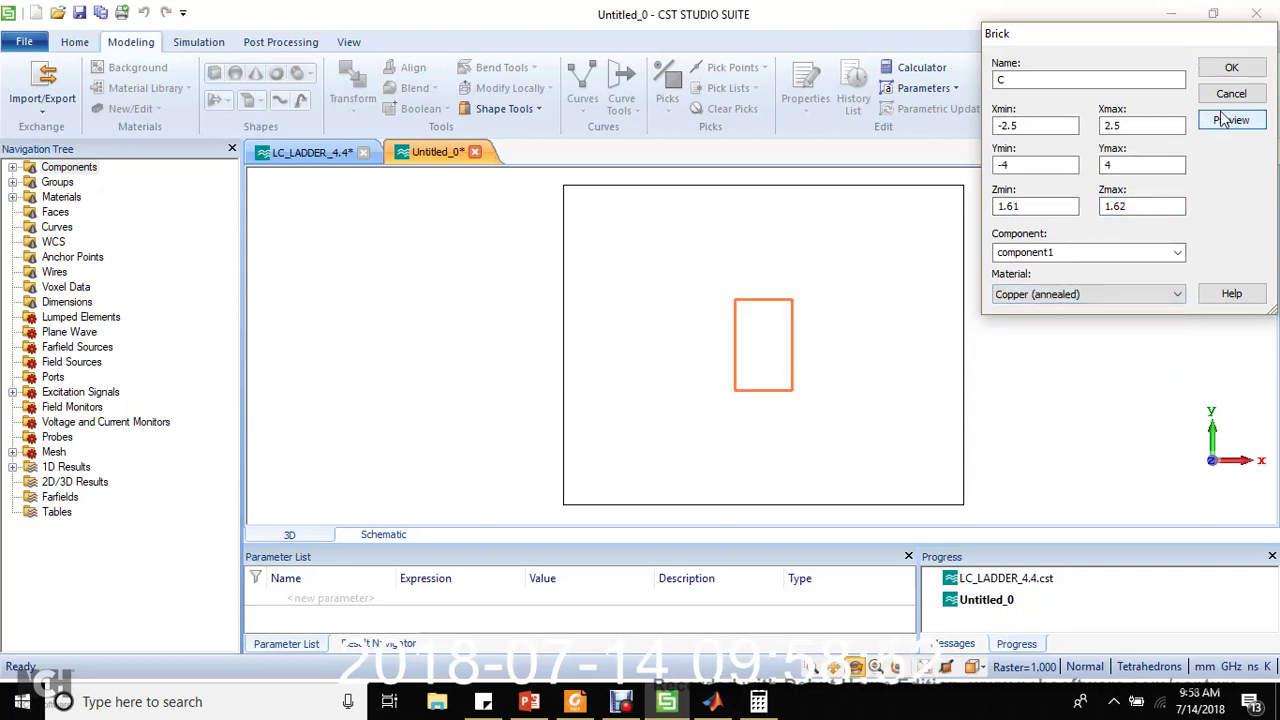
{"action": "left_click", "coordinate": [1224, 74]}
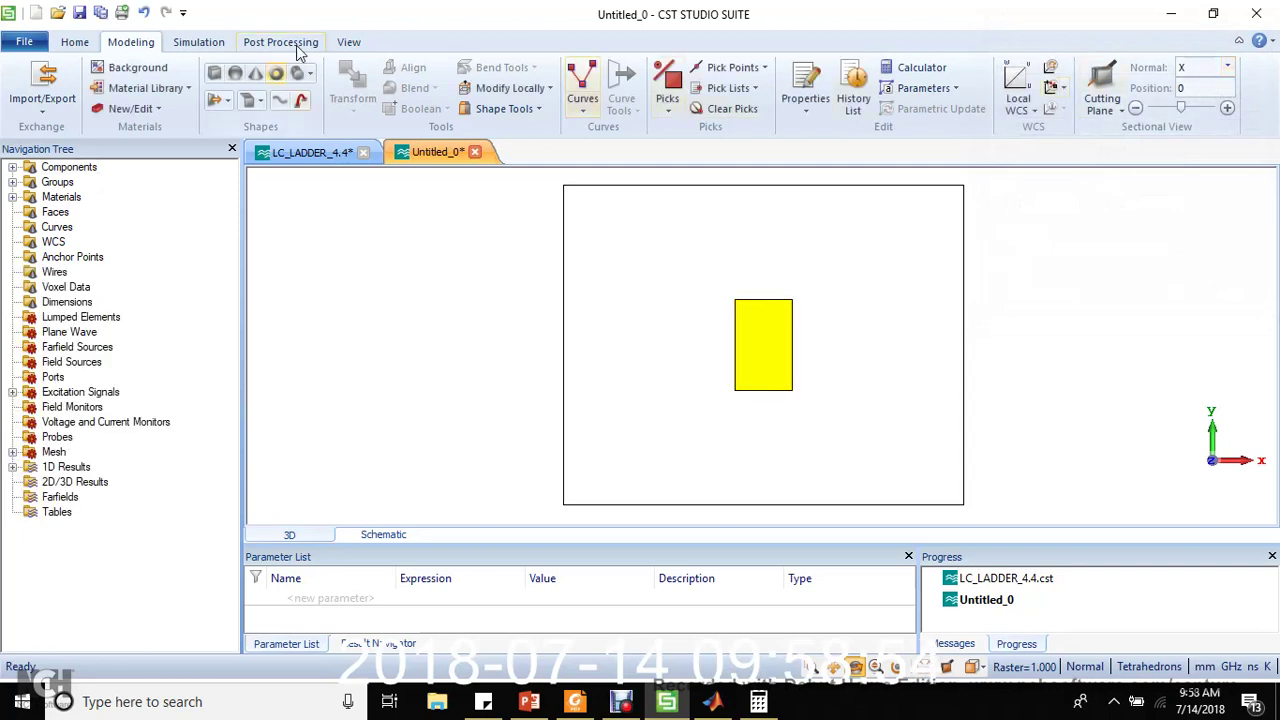
{"action": "left_click", "coordinate": [216, 76]}
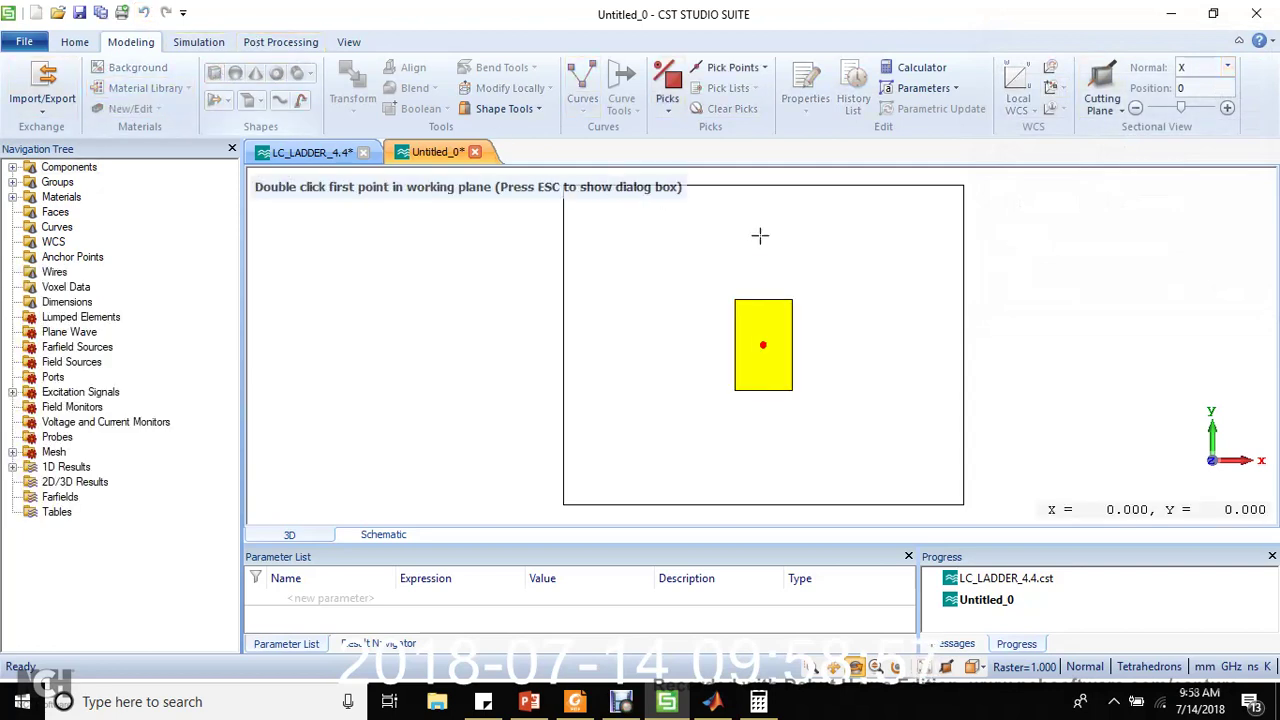
Sketch a brick beside the patch, name it L, and preview it with X from 4 to 9
{"action": "double_click", "coordinate": [793, 341]}
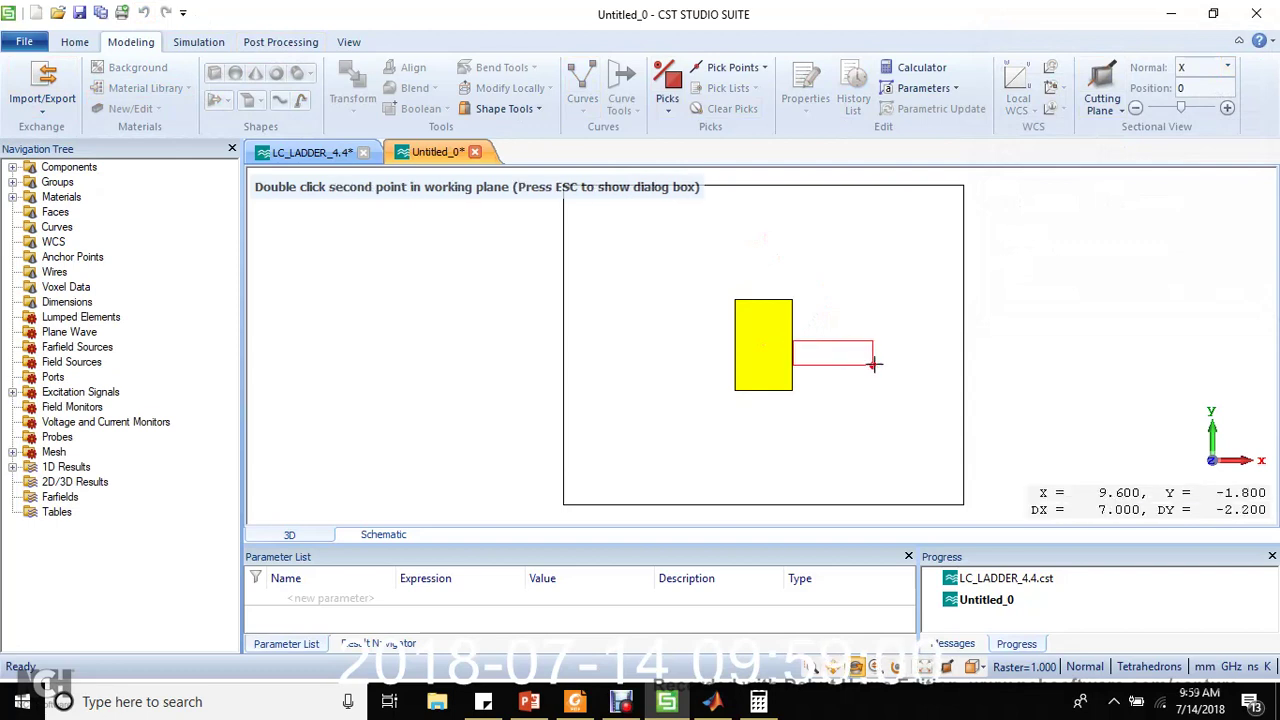
{"action": "double_click", "coordinate": [873, 364]}
{"action": "double_click", "coordinate": [868, 362]}
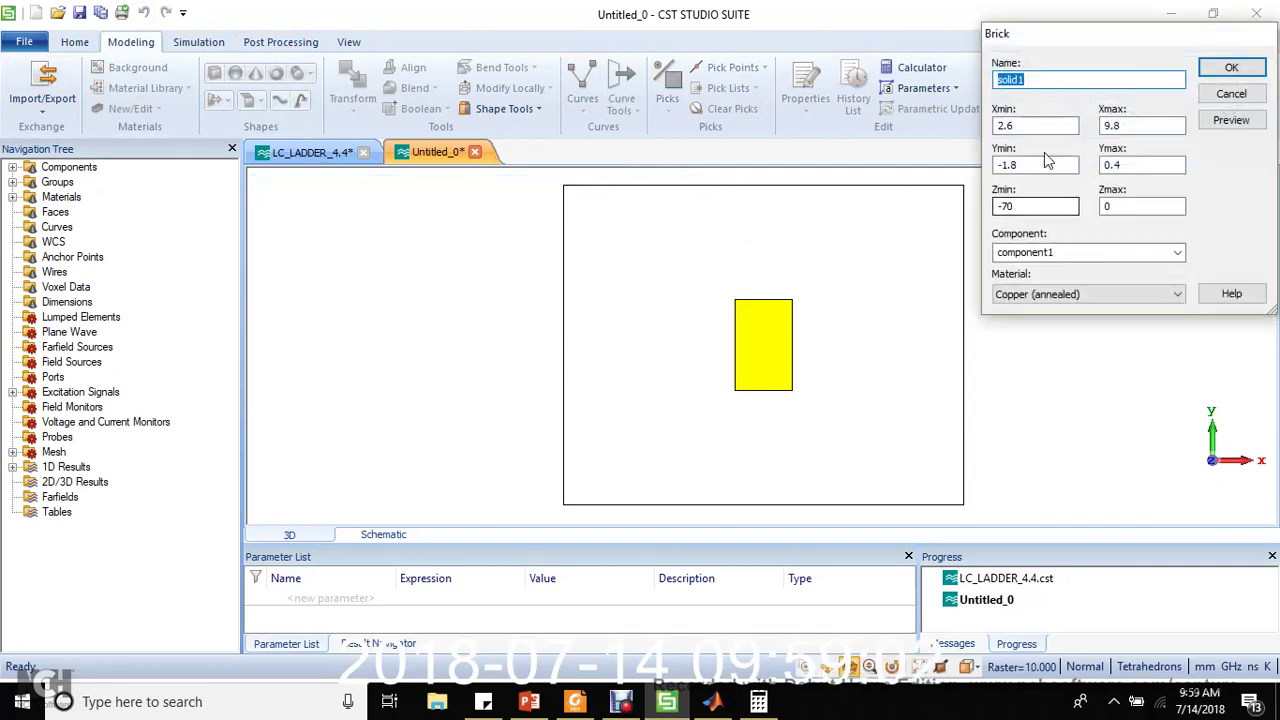
{"action": "type", "text": "L"}
{"action": "left_click", "coordinate": [1061, 126]}
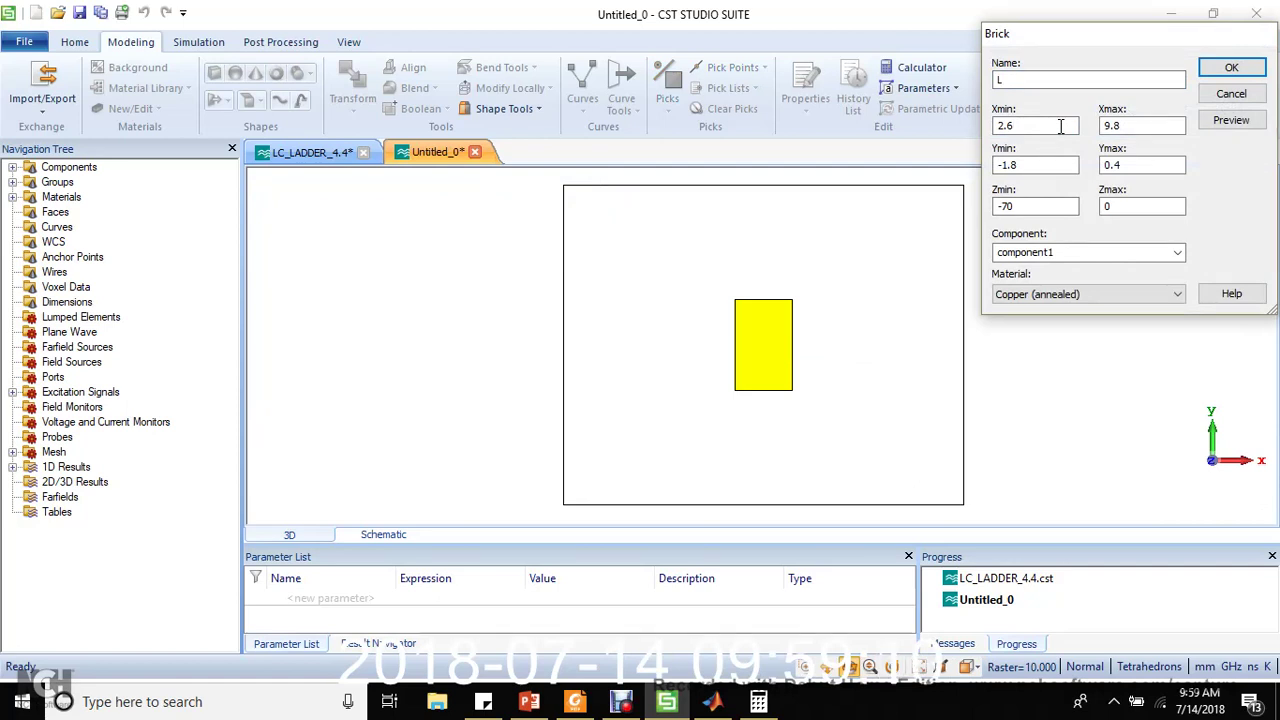
{"action": "key", "text": "Tab"}
{"action": "key", "text": "Tab"}
{"action": "key", "text": "Tab"}
{"action": "key", "text": "Tab"}
{"action": "key", "text": "Tab"}
{"action": "key", "text": "Tab"}
{"action": "key", "text": "Tab"}
{"action": "key", "text": "Tab"}
{"action": "key", "text": "Tab"}
{"action": "key", "text": "Tab"}
{"action": "key", "text": "Tab"}
{"action": "key", "text": "Tab"}
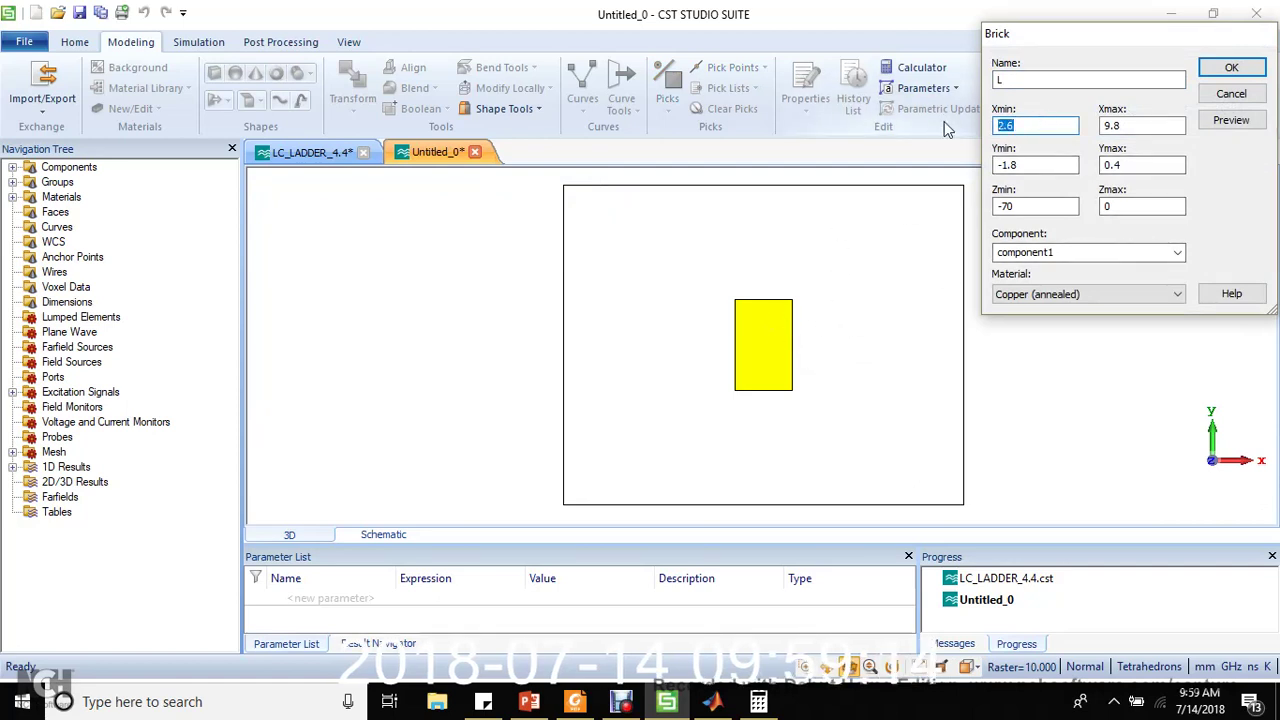
{"action": "type", "text": "4"}
{"action": "key", "text": "Tab"}
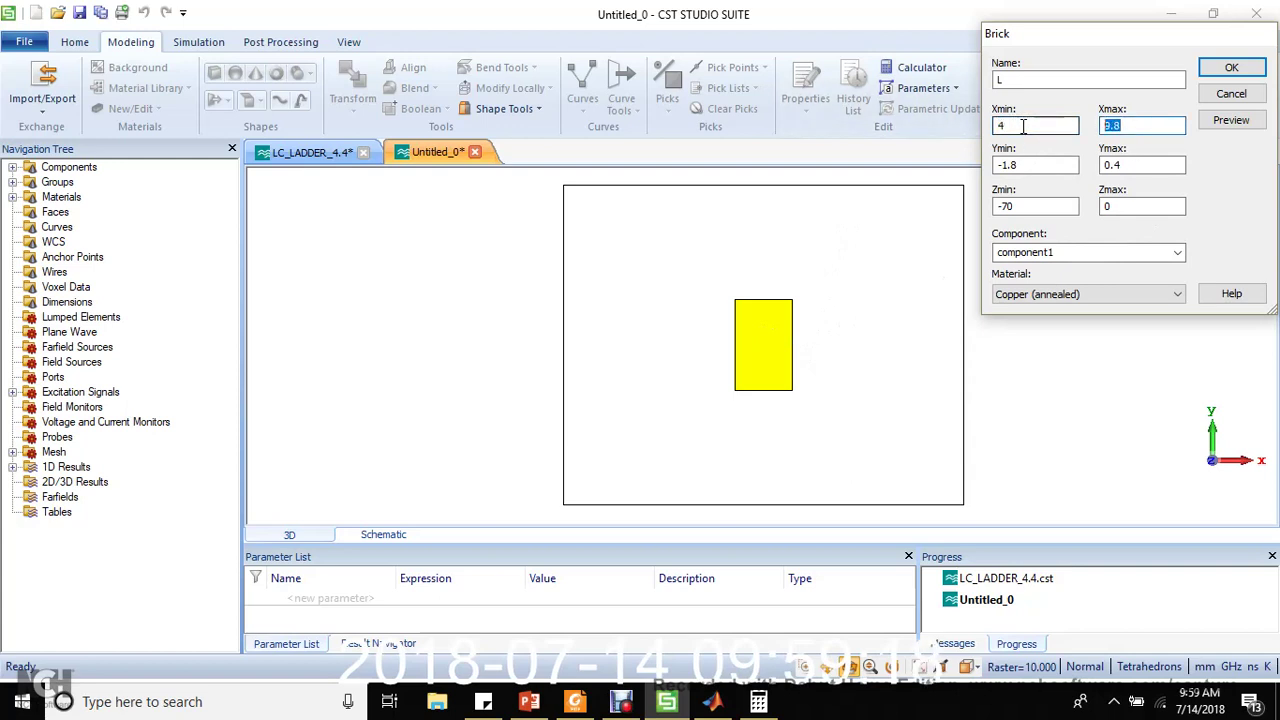
{"action": "type", "text": "9"}
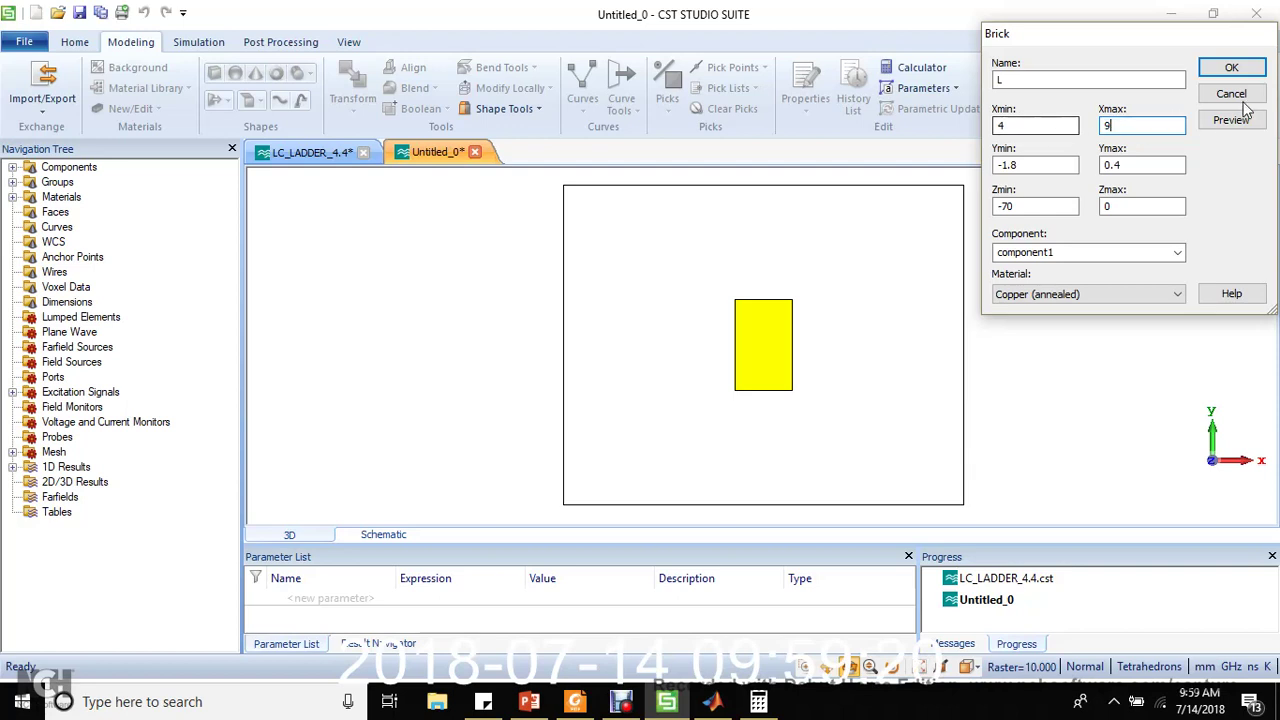
{"action": "left_click", "coordinate": [1231, 120]}
Set Y from −0.35 to 0.35 and Z from 1.61 to 1.62, preview, then check MATLAB's calculated dimensions
{"action": "double_click", "coordinate": [1030, 165]}
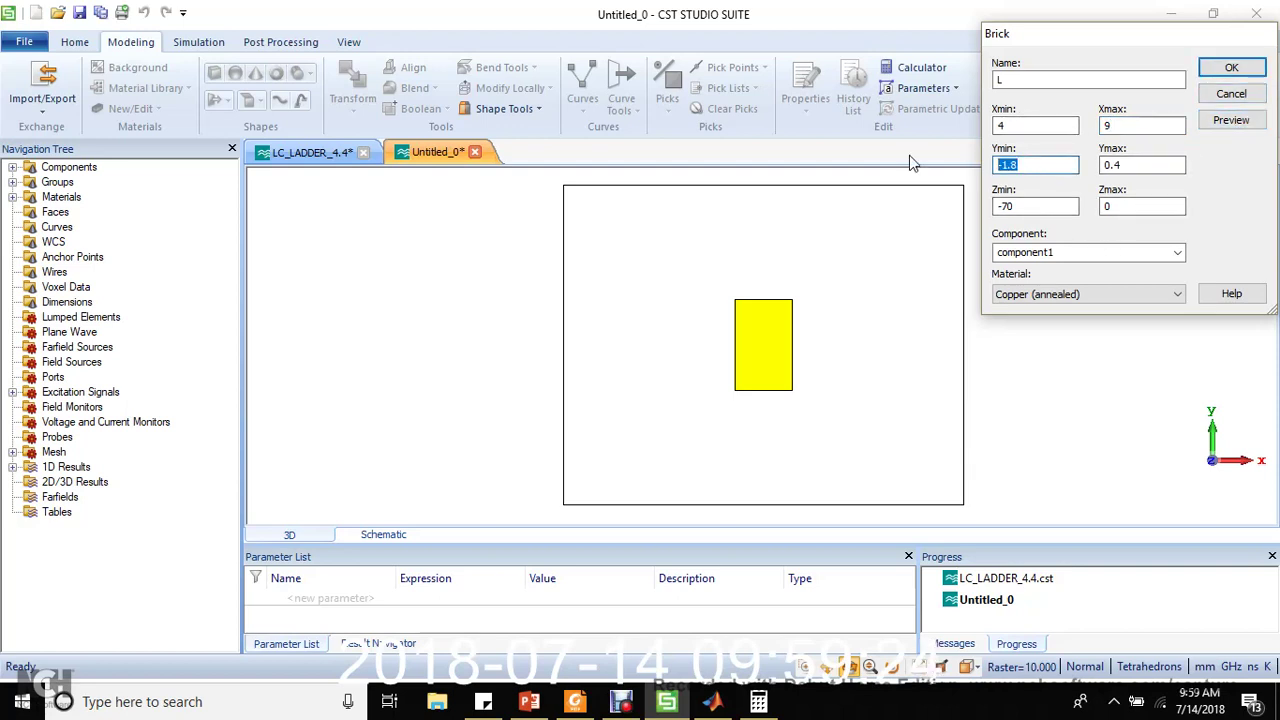
{"action": "type", "text": "-0.35"}
{"action": "key", "text": "Tab"}
{"action": "type", "text": "0.35"}
{"action": "key", "text": "Tab"}
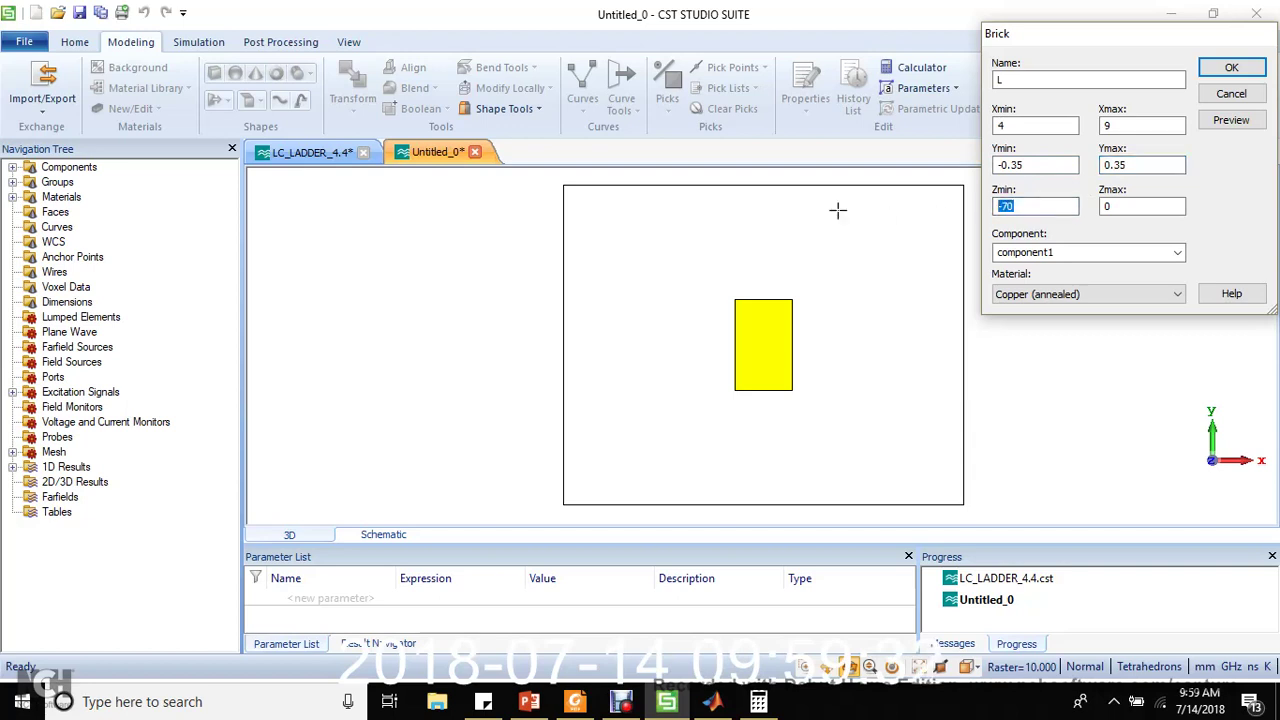
{"action": "type", "text": "1.61"}
{"action": "key", "text": "Tab"}
{"action": "type", "text": "1.62"}
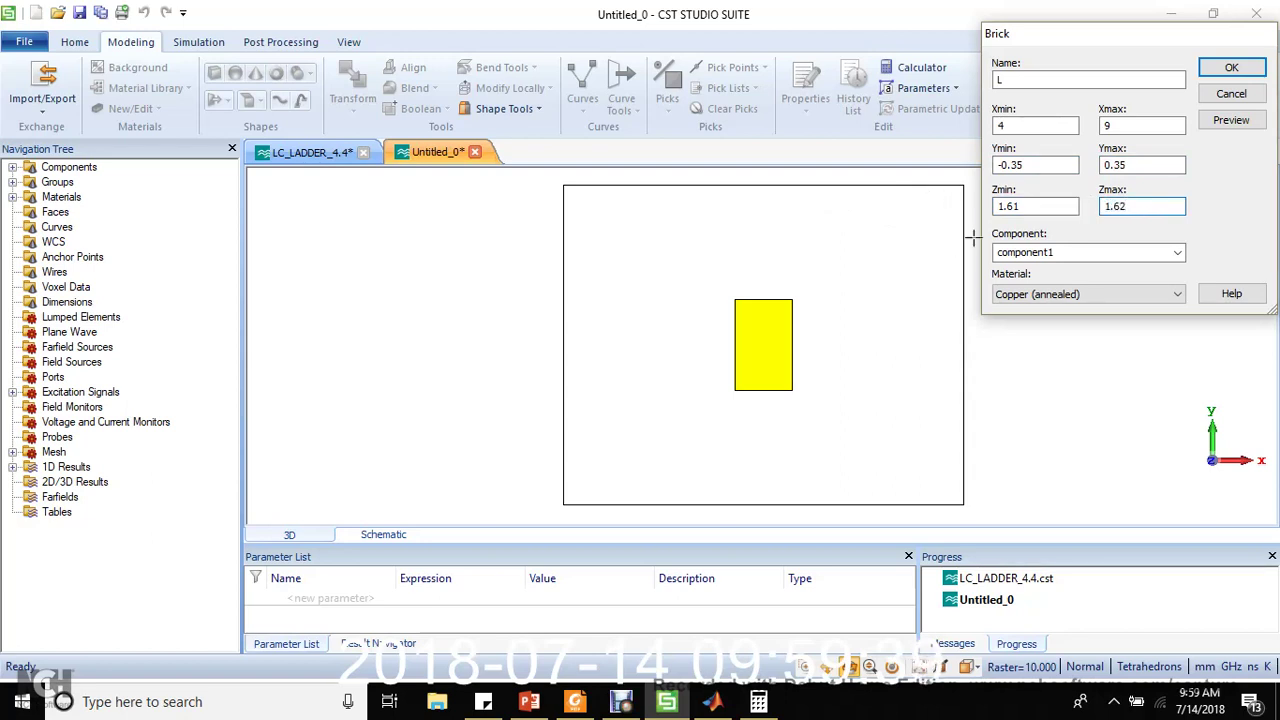
{"action": "left_click", "coordinate": [1232, 124]}
{"action": "left_click", "coordinate": [1045, 125]}
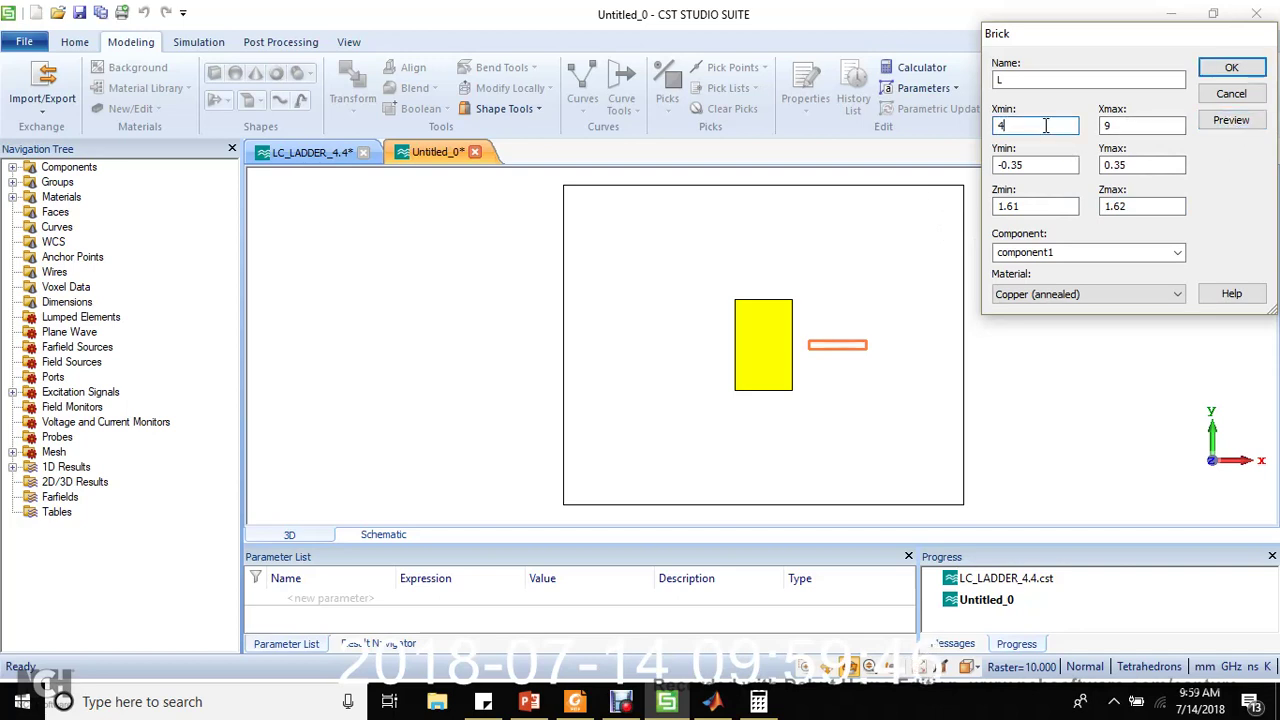
{"action": "left_click", "coordinate": [712, 701]}
Find the capacitor line width in MATLAB's Command Window output, then go back to brick L's settings in CST
{"action": "scroll", "coordinate": [1005, 420], "scroll_direction": "up", "scroll_amount": 10}
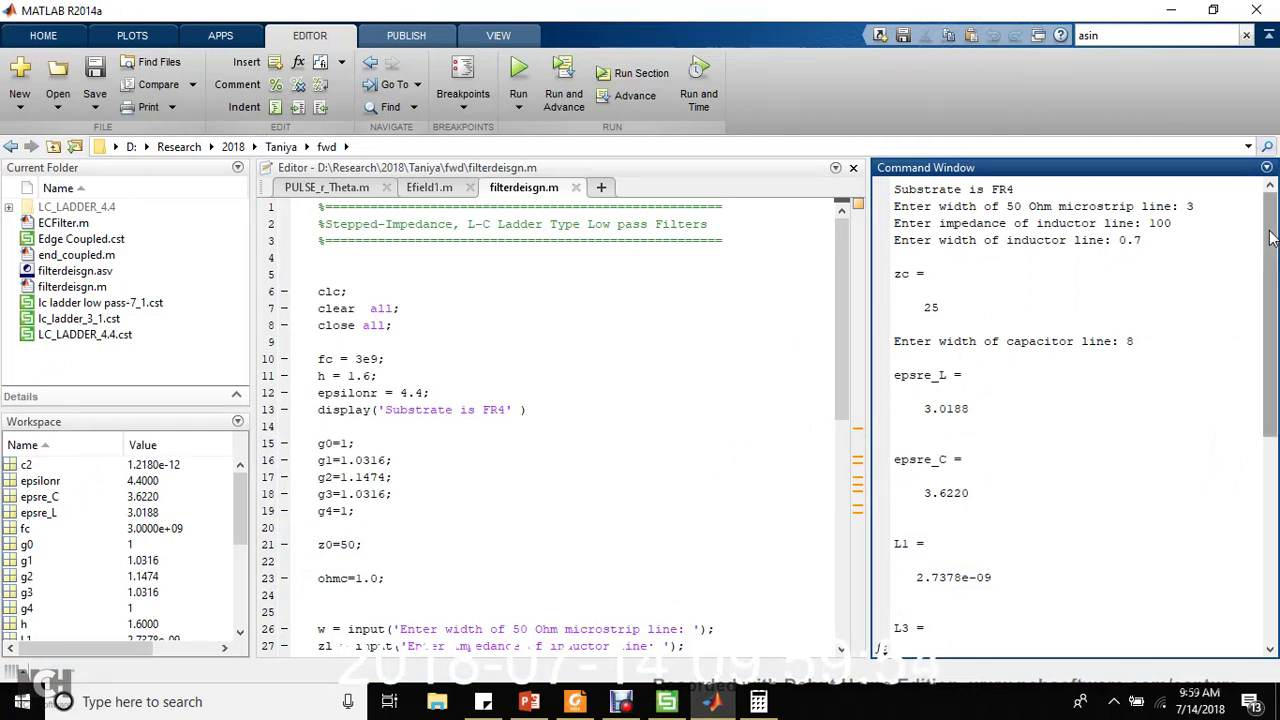
{"action": "scroll", "coordinate": [1268, 300], "scroll_direction": "down", "scroll_amount": 1}
{"action": "left_click_drag", "start_coordinate": [1030, 316], "coordinate": [1097, 317]}
{"action": "left_click", "coordinate": [667, 702]}
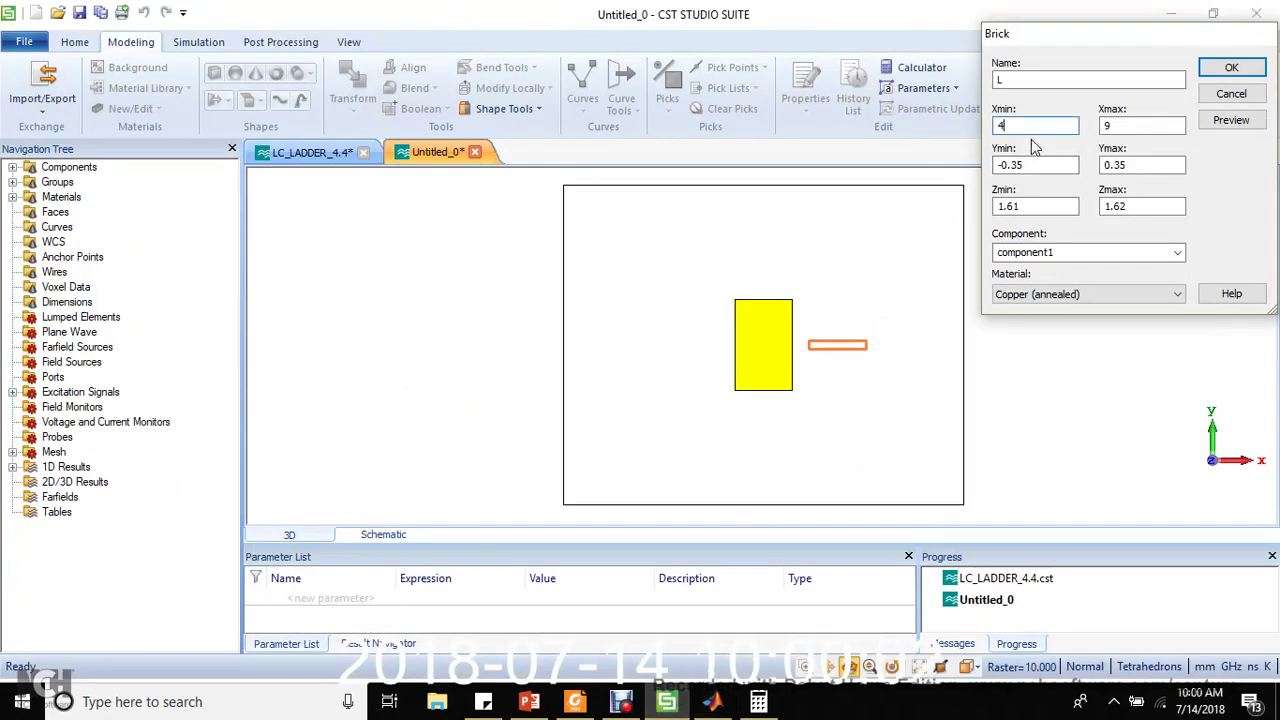
Discard the inductor brick, measure the centre patch's top edge as 5 mm, and clear the pick
{"action": "left_click", "coordinate": [1228, 93]}
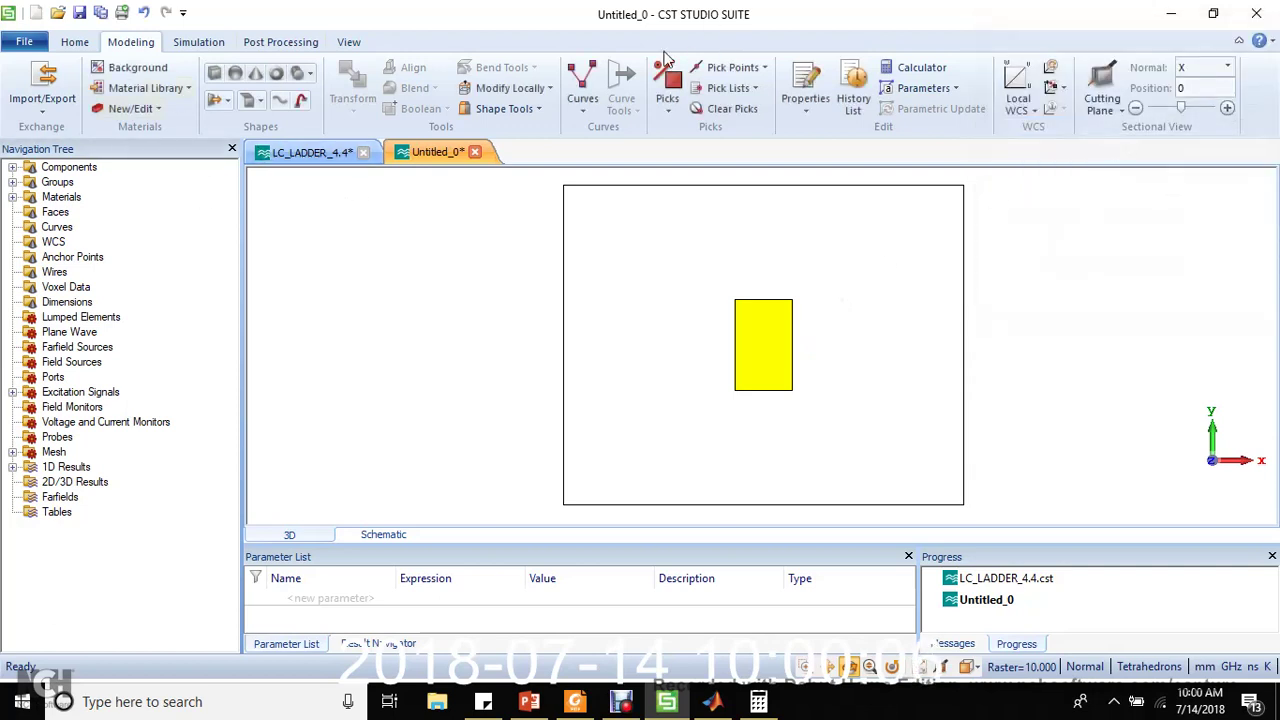
{"action": "left_click", "coordinate": [667, 80]}
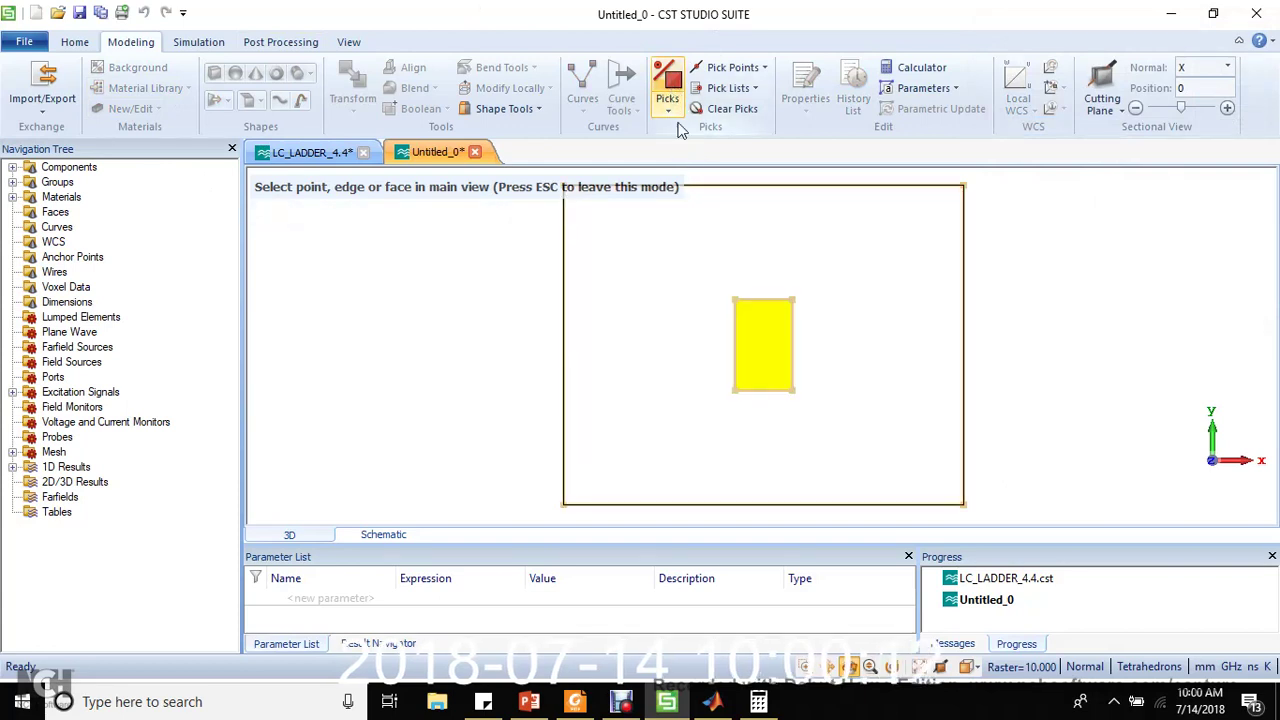
{"action": "left_click", "coordinate": [759, 299]}
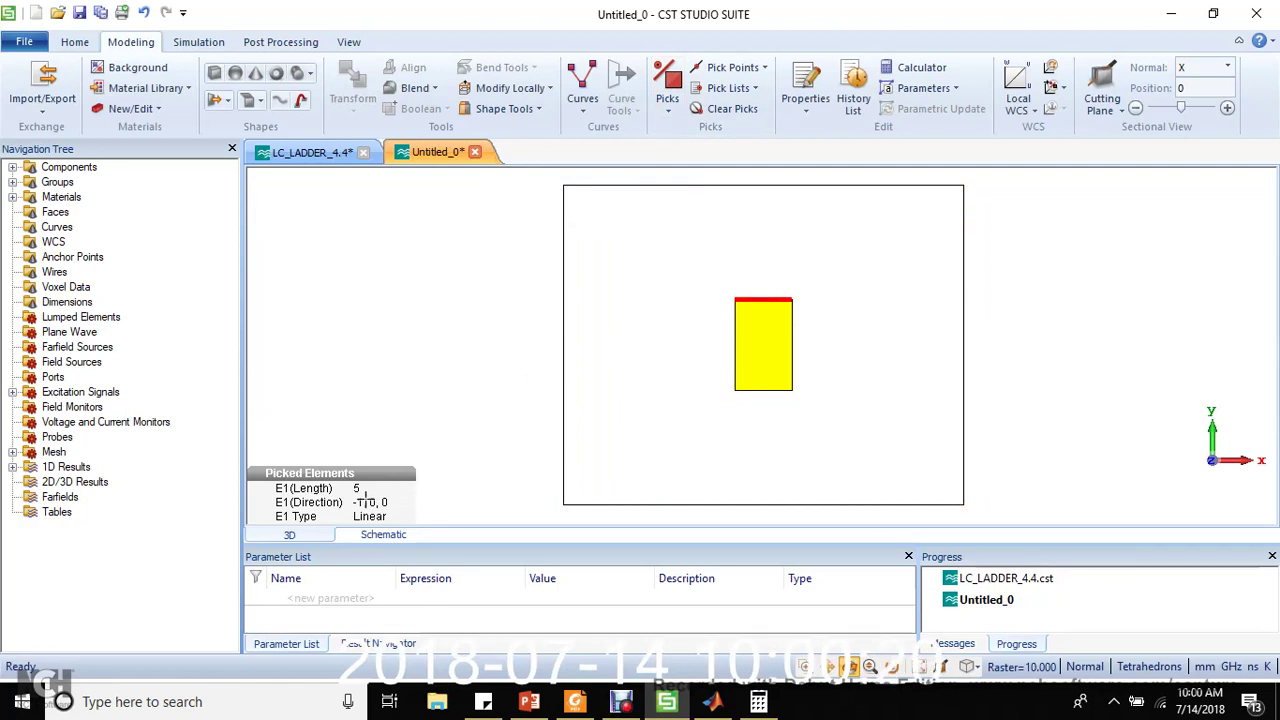
{"action": "left_click", "coordinate": [733, 109]}
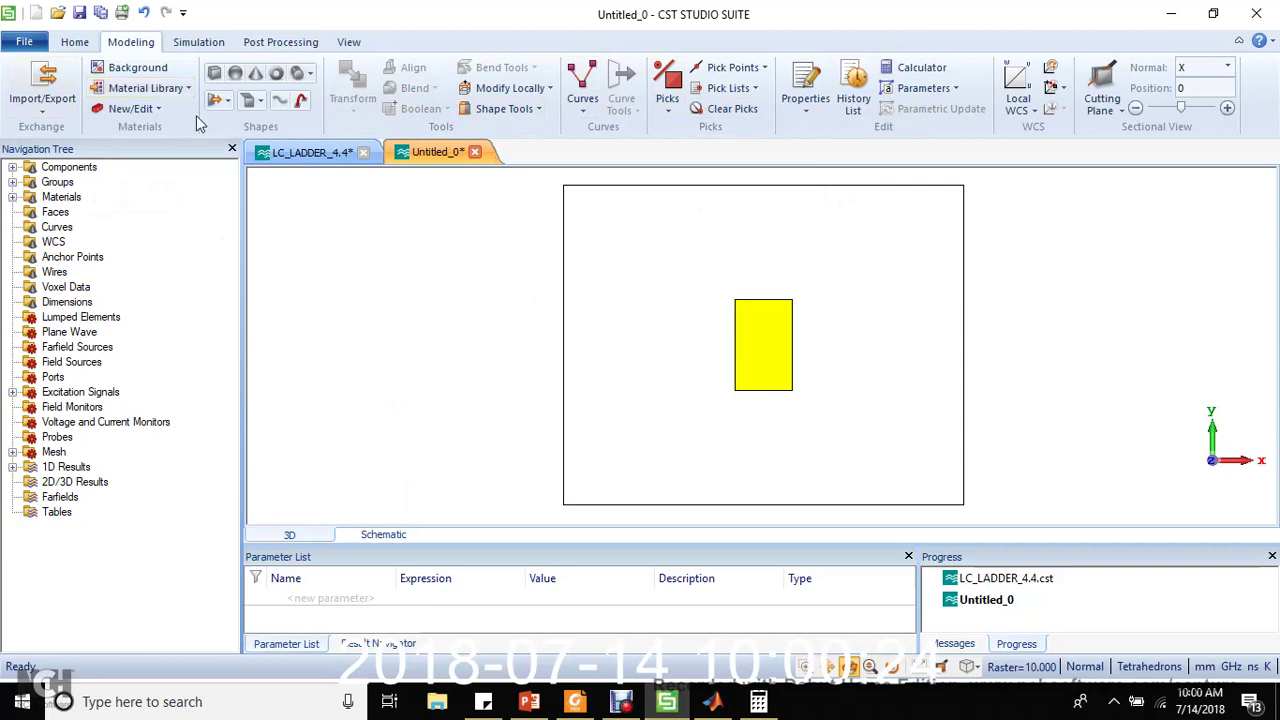
Draw a brick named L with X 2.5–7.5 and Zmax 1.62 right of the centre block
{"action": "left_click", "coordinate": [214, 75]}
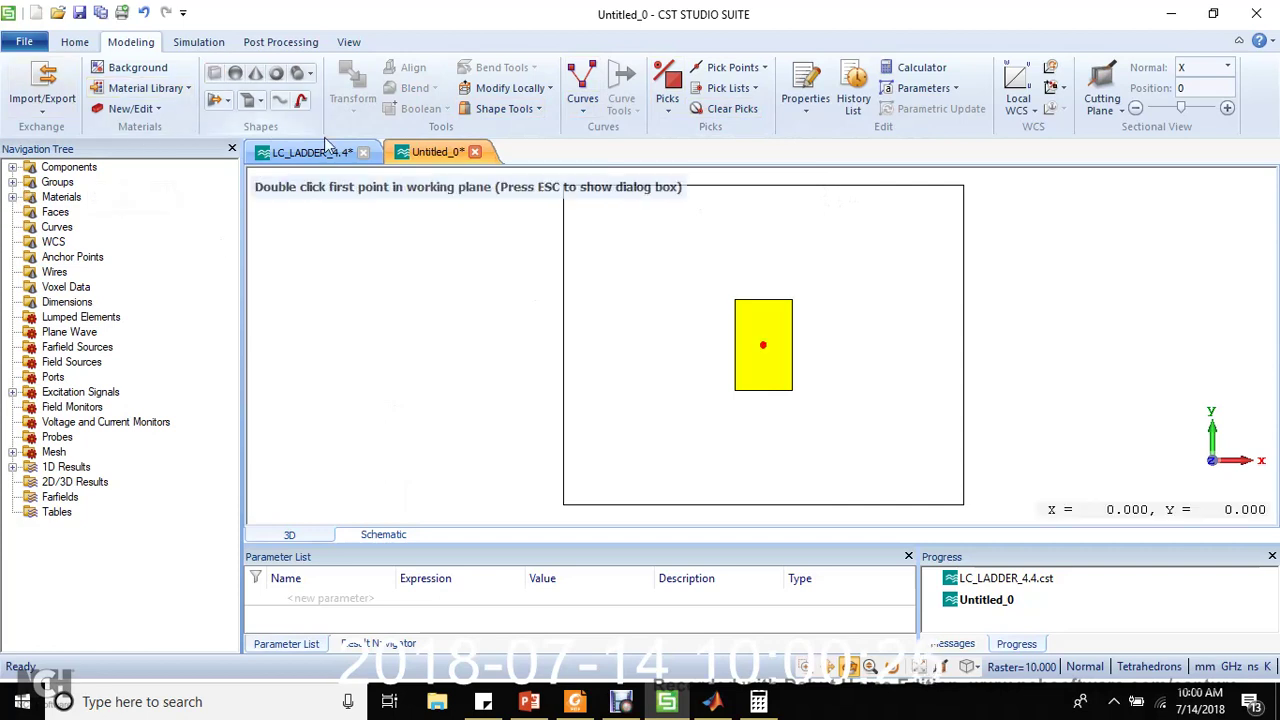
{"action": "double_click", "coordinate": [797, 333]}
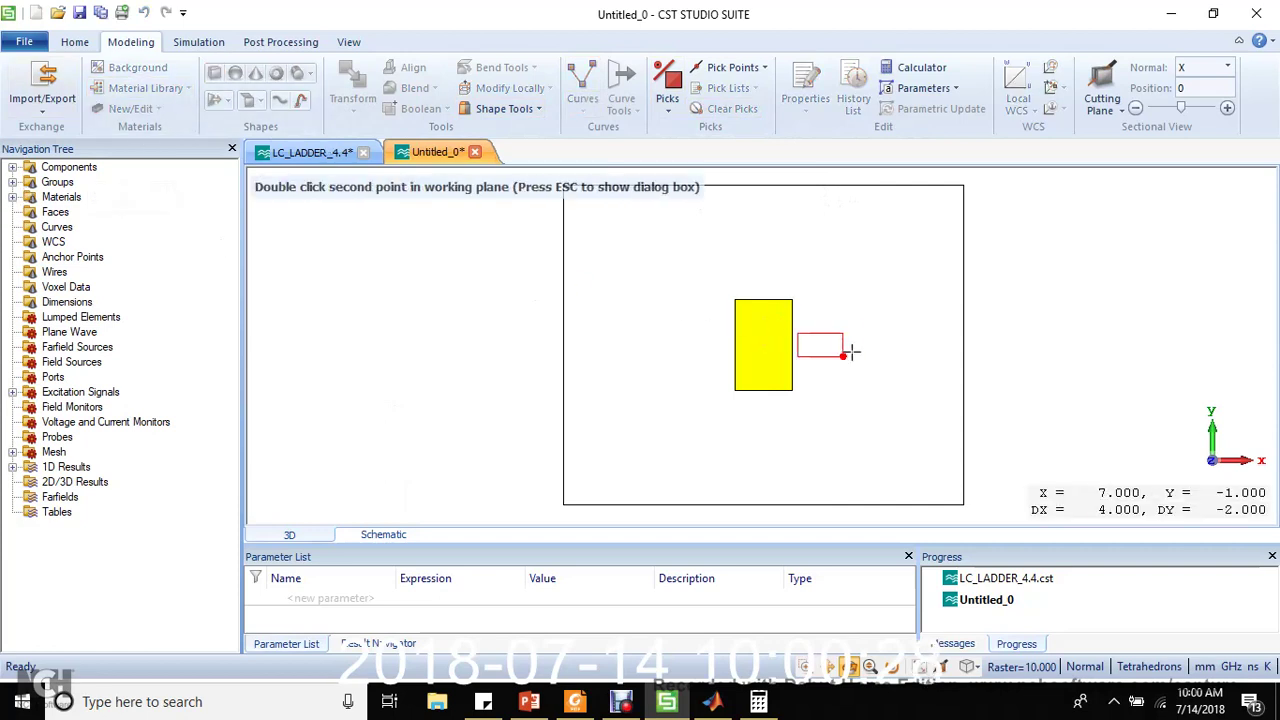
{"action": "double_click", "coordinate": [888, 352]}
{"action": "double_click", "coordinate": [881, 342]}
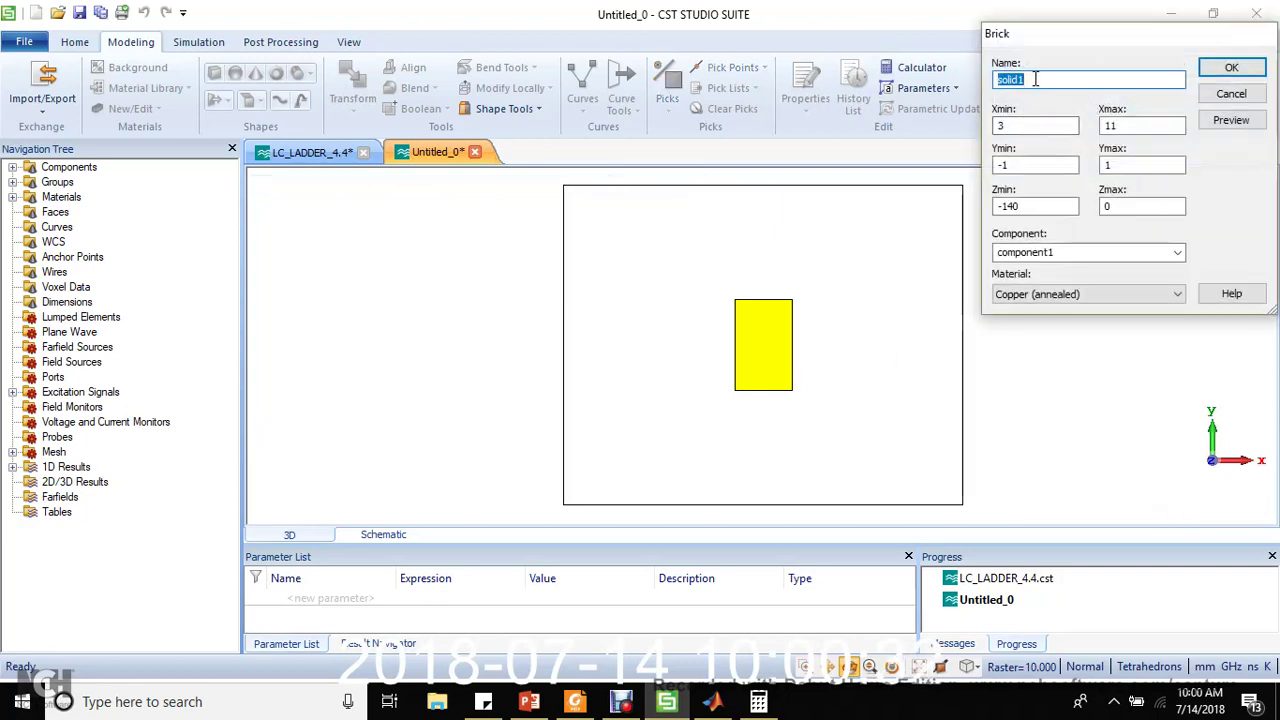
{"action": "type", "text": "L"}
{"action": "key", "text": "Tab"}
{"action": "type", "text": "2.5"}
{"action": "key", "text": "Tab"}
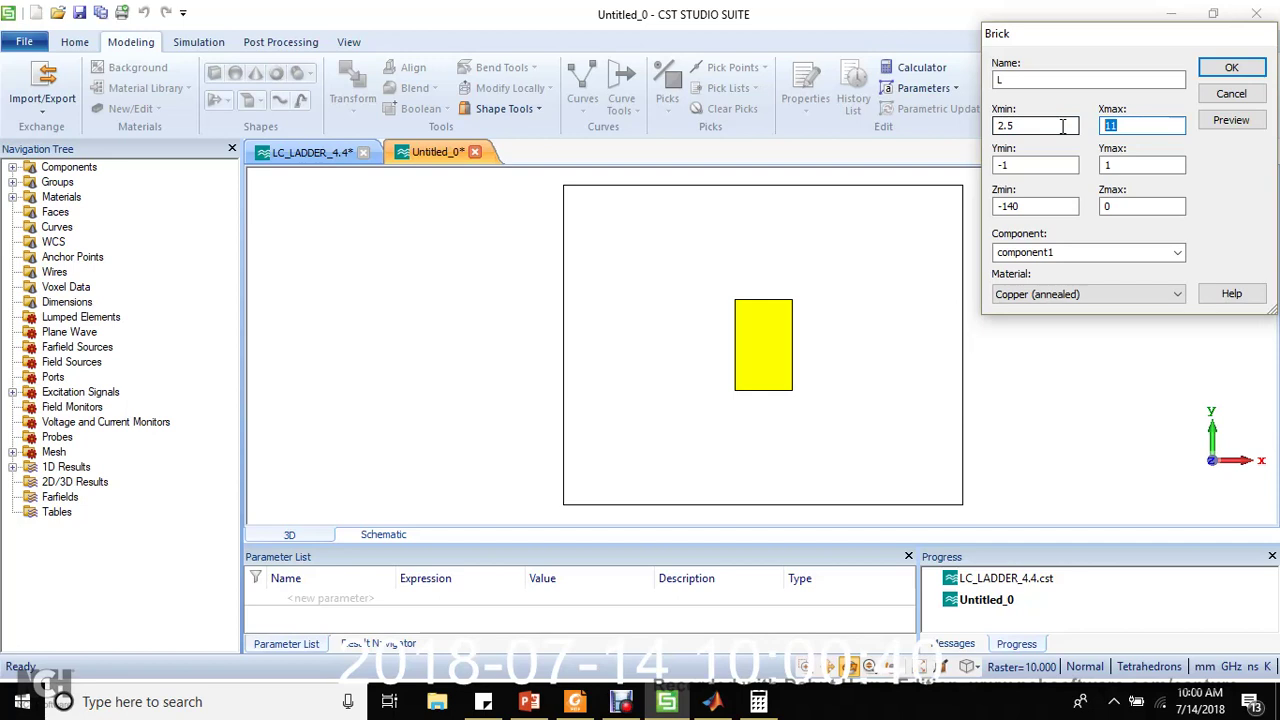
{"action": "type", "text": "7.5"}
{"action": "left_click", "coordinate": [1030, 165]}
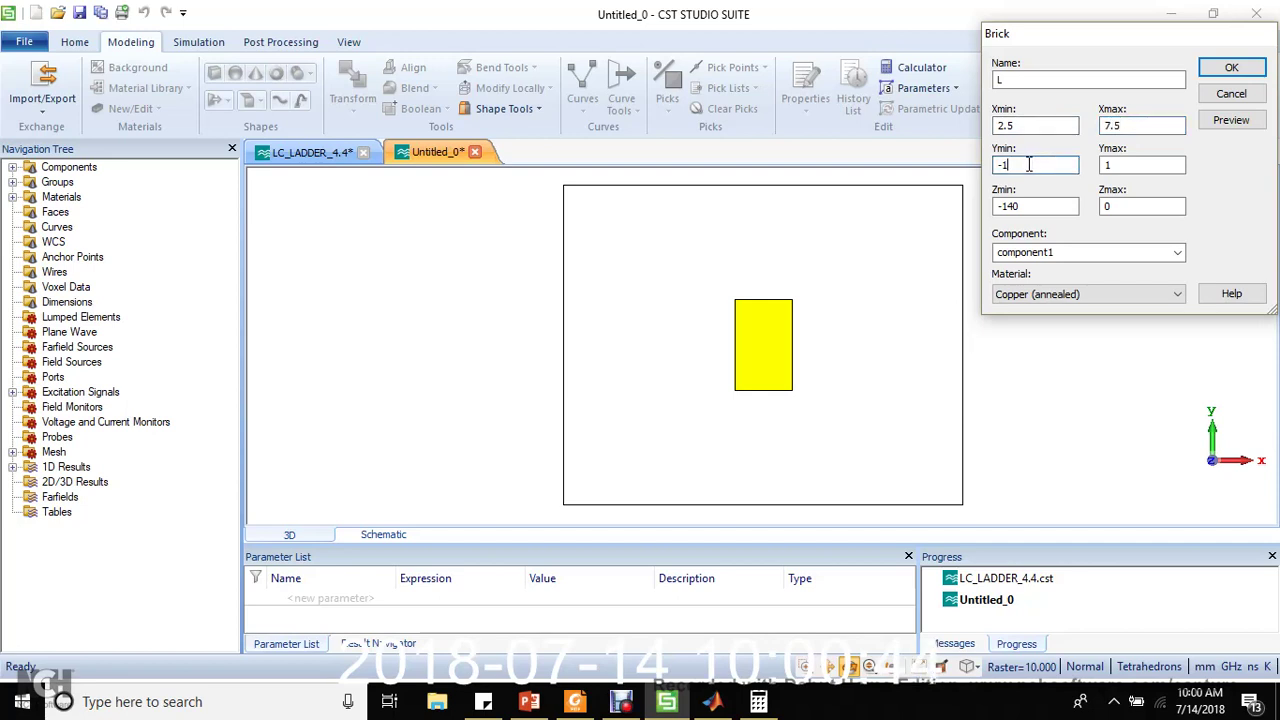
{"action": "key", "text": "Tab"}
{"action": "type", "text": "35"}
{"action": "key", "text": "Tab"}
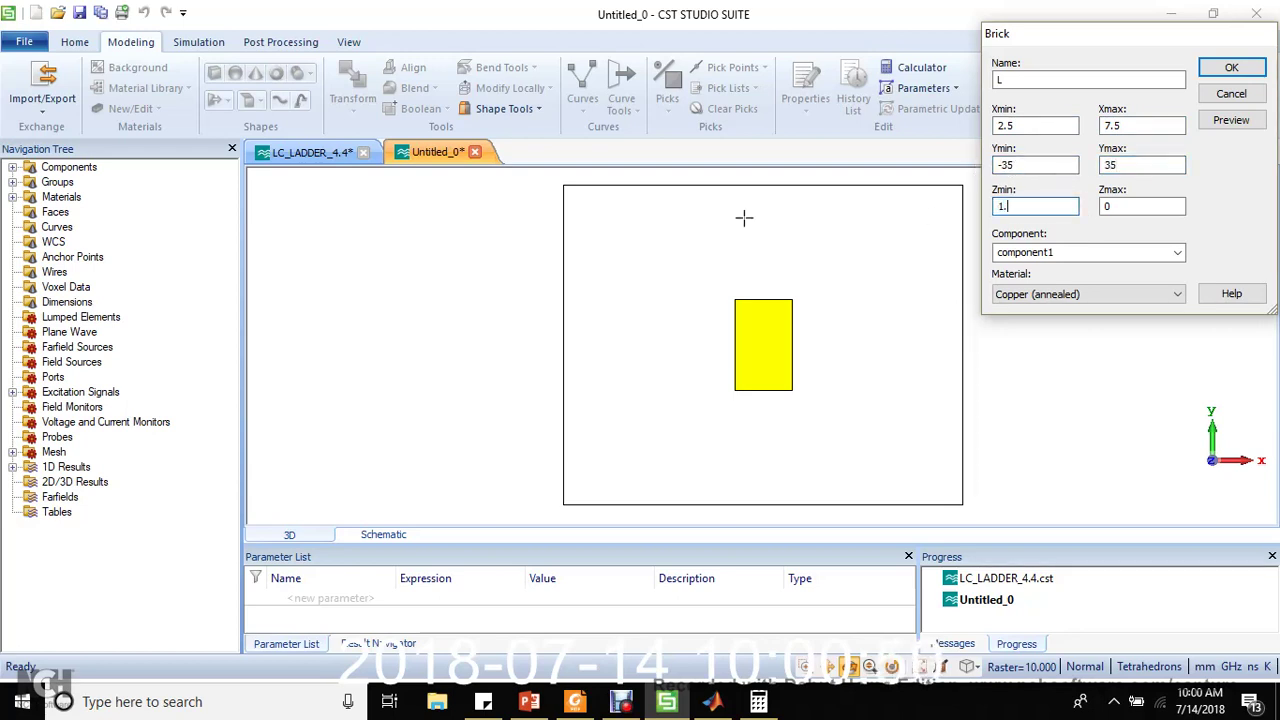
{"action": "key", "text": "Tab"}
{"action": "type", "text": "1.62"}
{"action": "left_click", "coordinate": [1225, 120]}
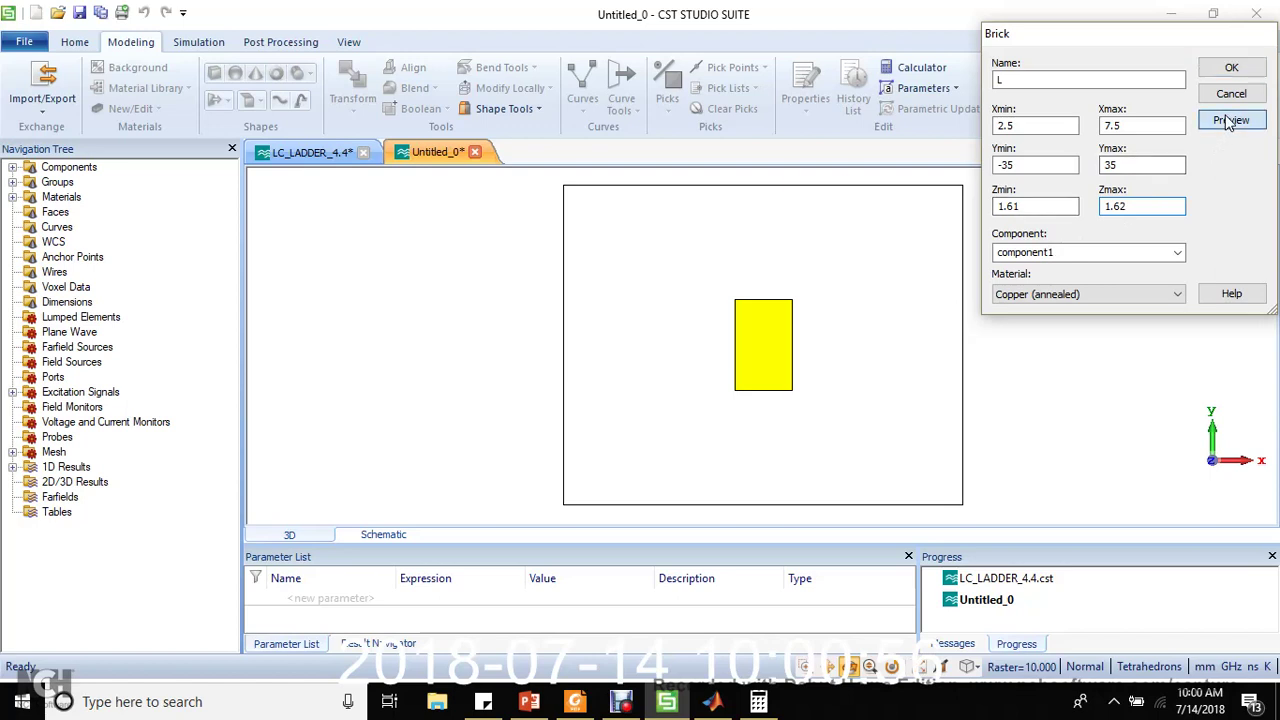
Correct L's width to Y -0.35–0.35 and create the thin strip
{"action": "left_click", "coordinate": [1113, 129]}
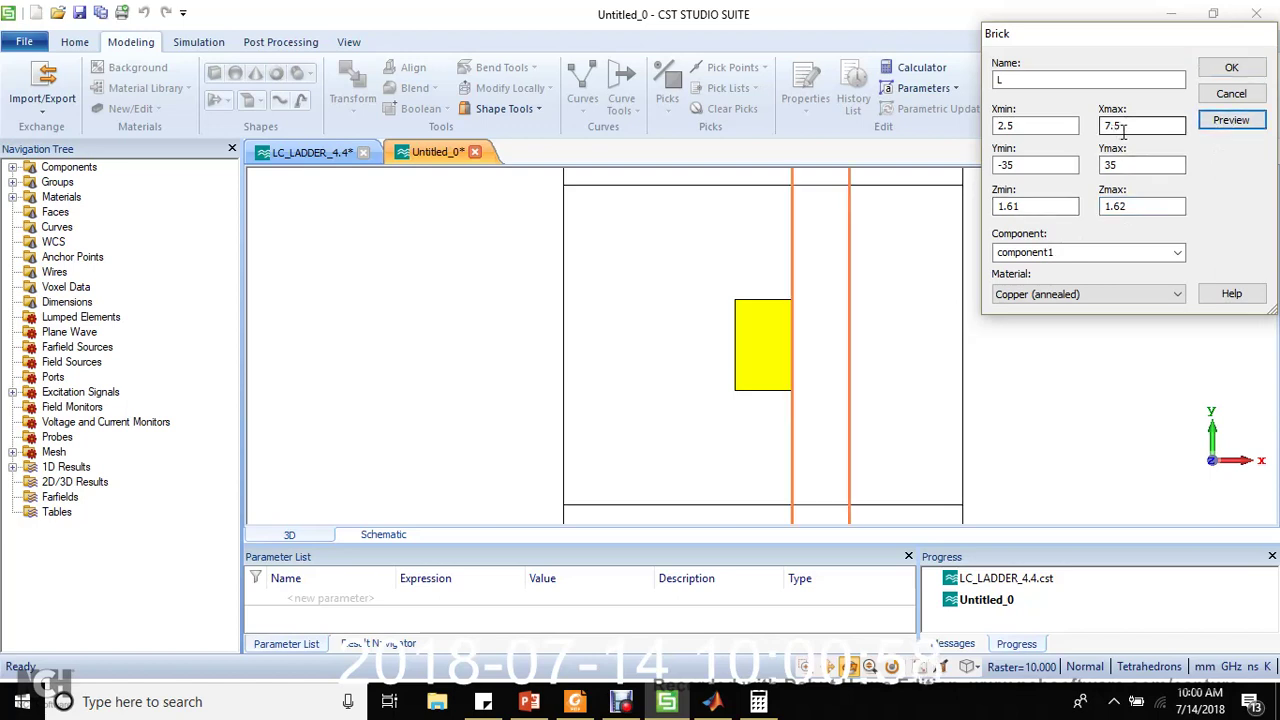
{"action": "left_click", "coordinate": [1006, 166]}
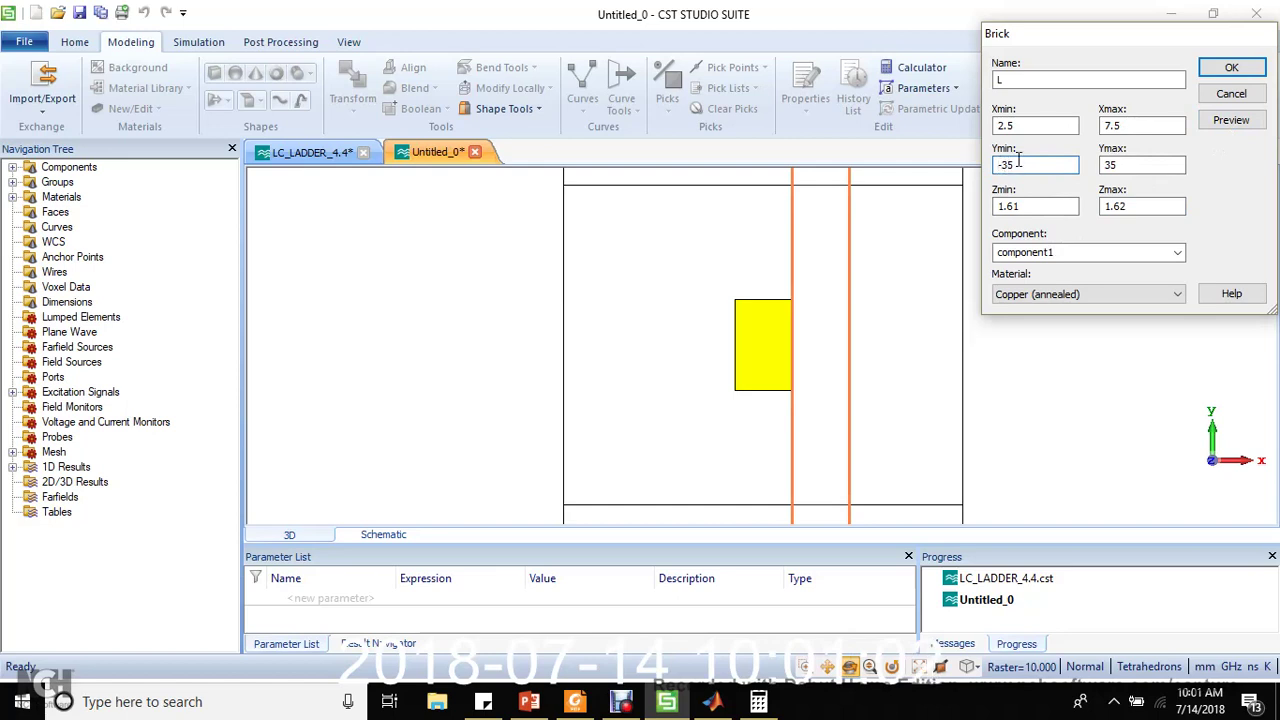
{"action": "left_click", "coordinate": [1005, 166]}
{"action": "type", "text": "."}
{"action": "left_click", "coordinate": [1108, 166]}
{"action": "type", "text": "."}
{"action": "left_click", "coordinate": [1213, 121]}
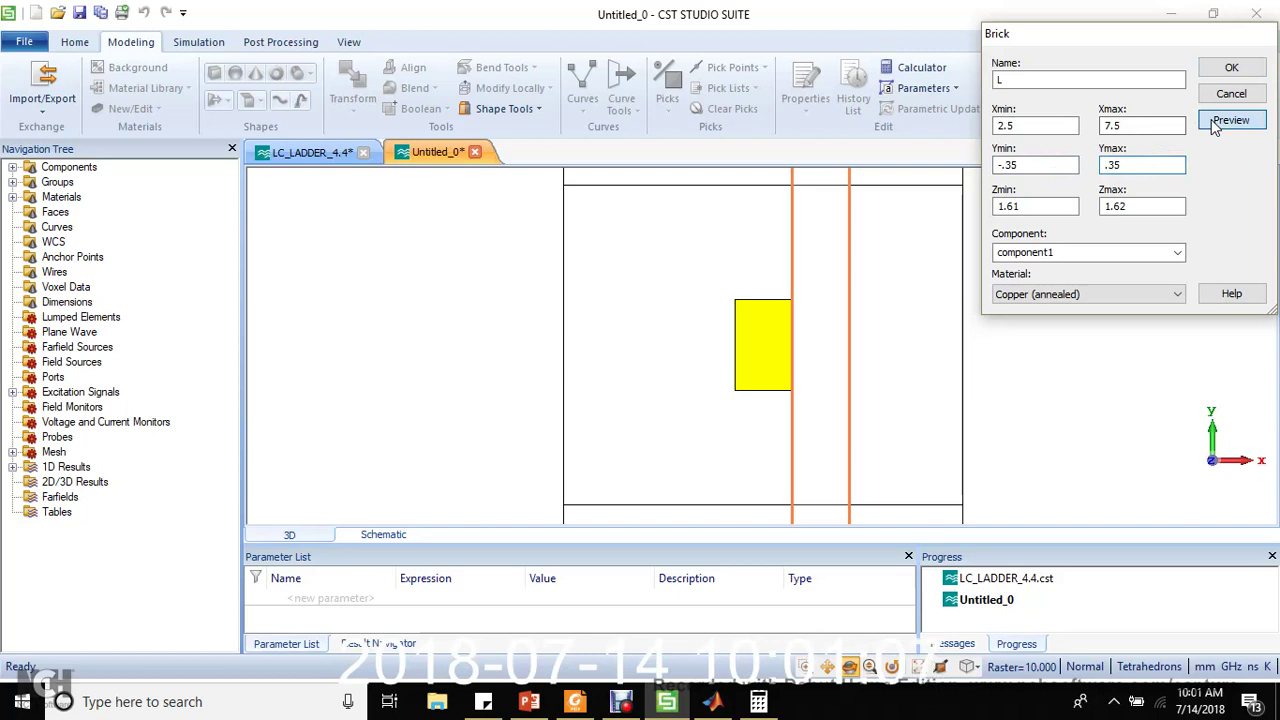
{"action": "left_click", "coordinate": [1231, 68]}
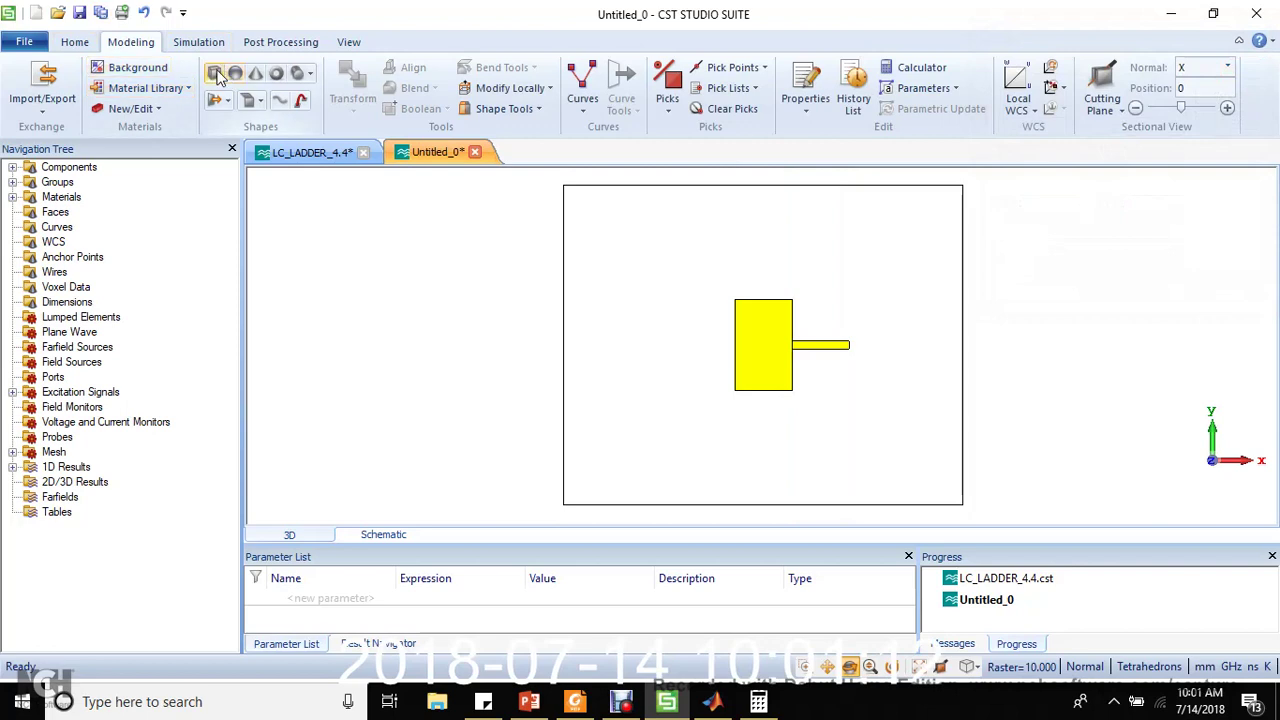
Draw a new brick named MSLINE from the end of strip L to the substrate edge
{"action": "left_click", "coordinate": [214, 74]}
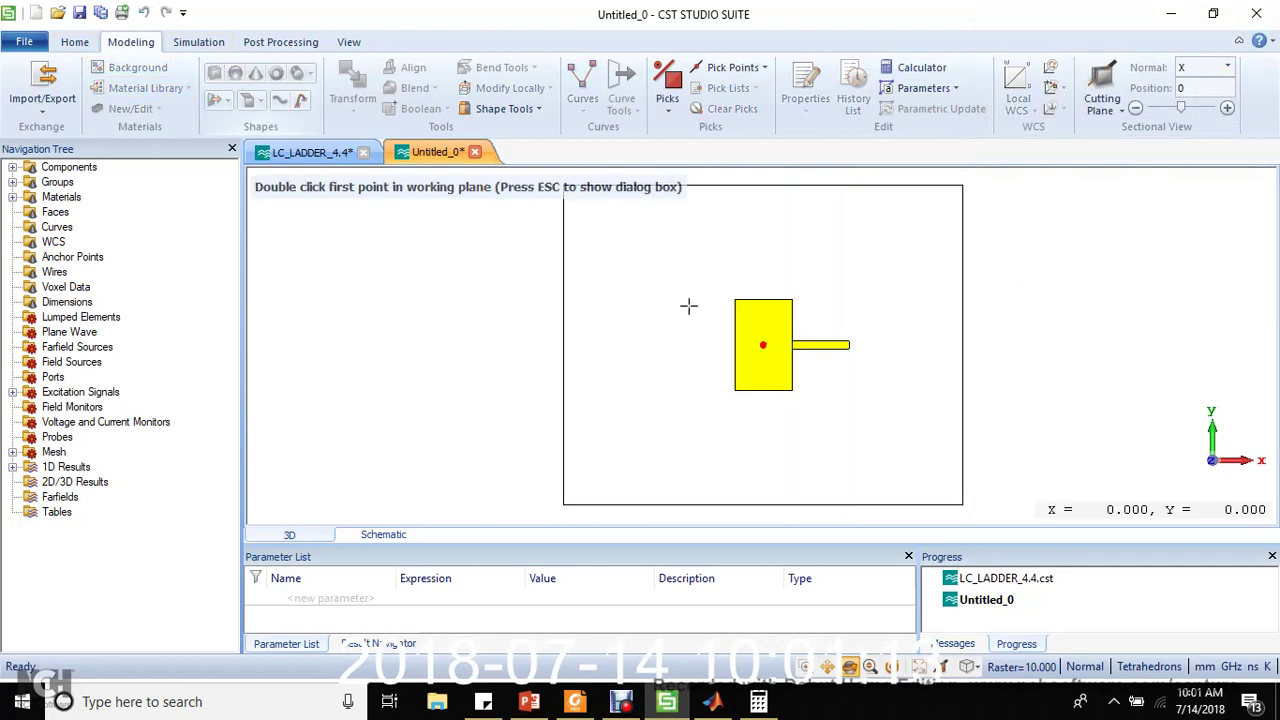
{"action": "double_click", "coordinate": [849, 327]}
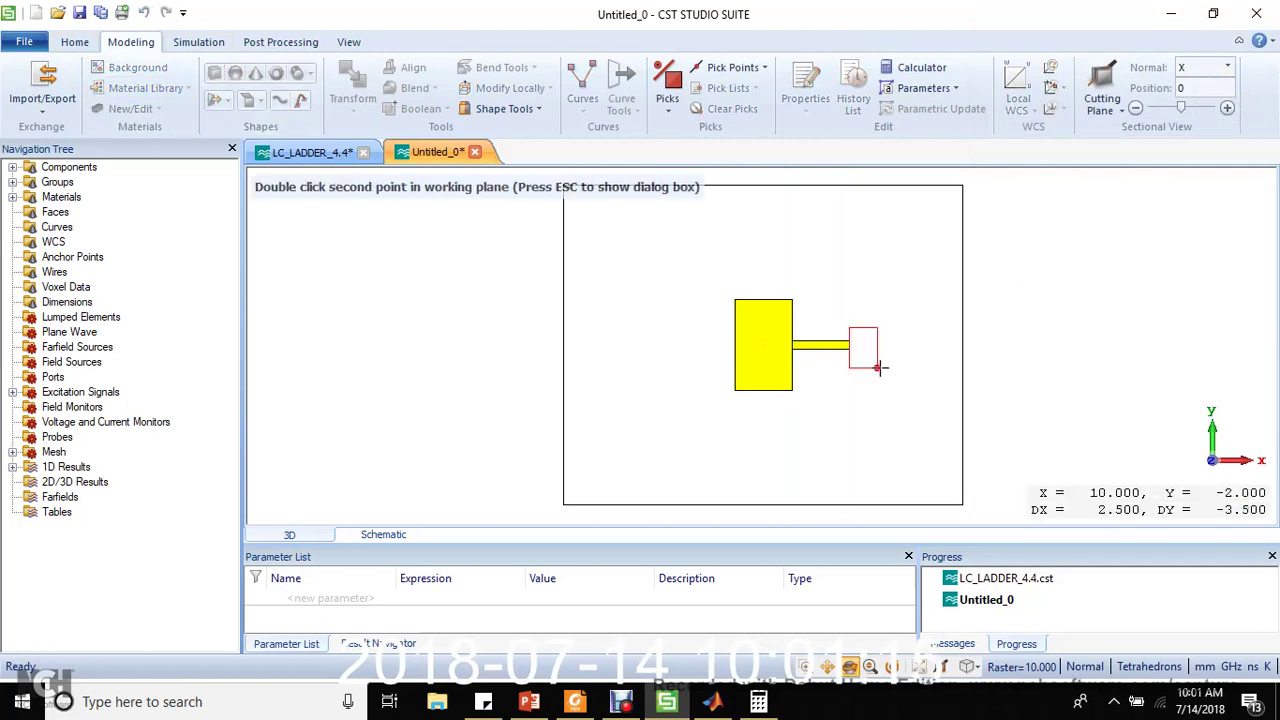
{"action": "double_click", "coordinate": [966, 368]}
{"action": "double_click", "coordinate": [957, 363]}
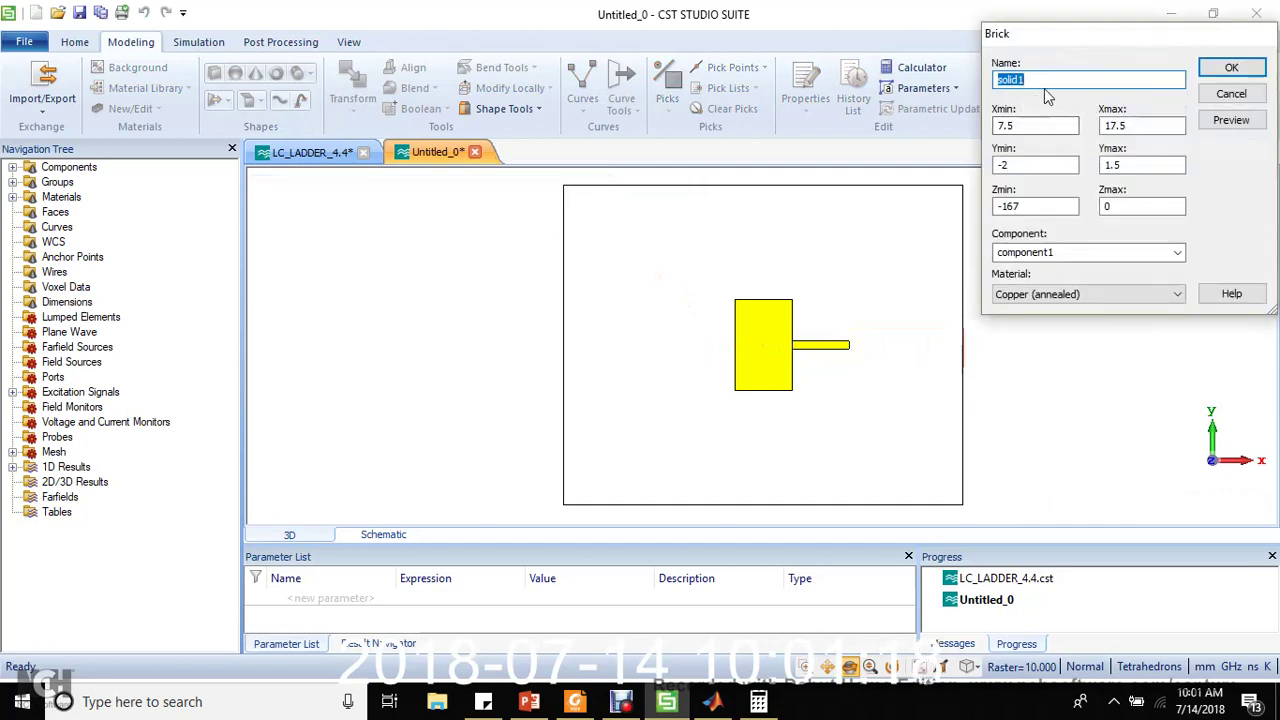
{"action": "type", "text": "M"}
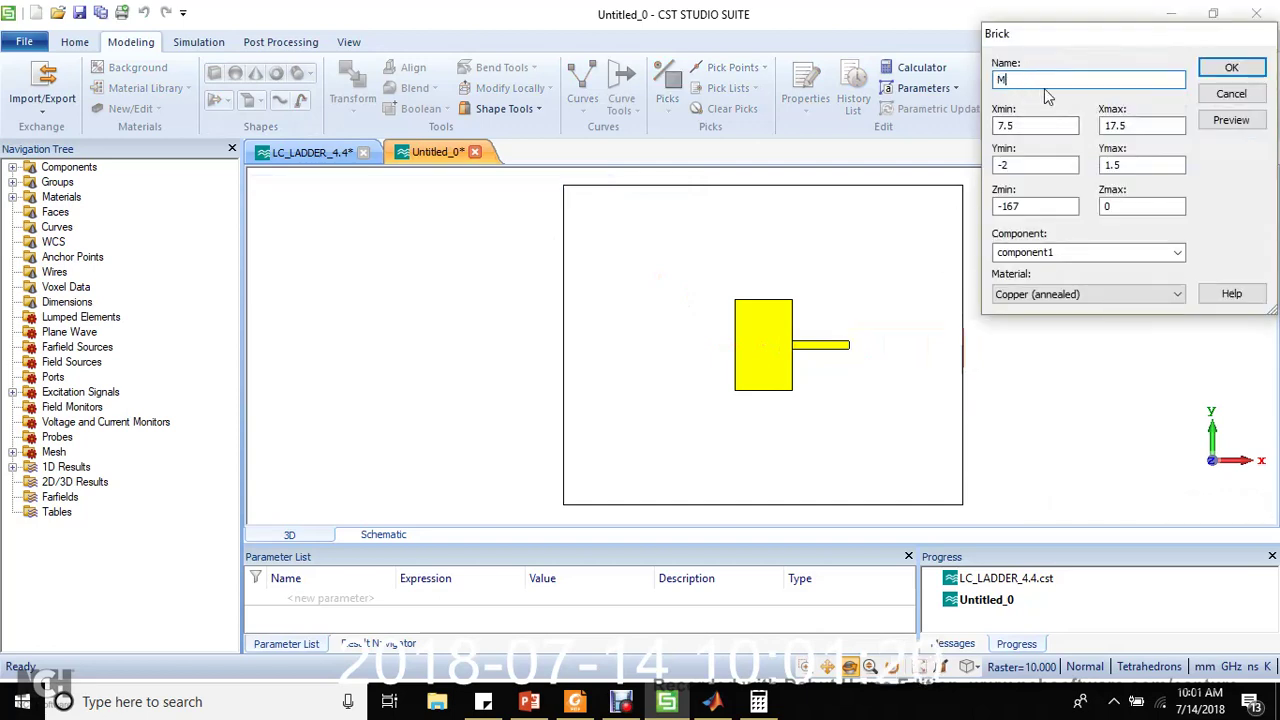
{"action": "type", "text": "SLINE"}
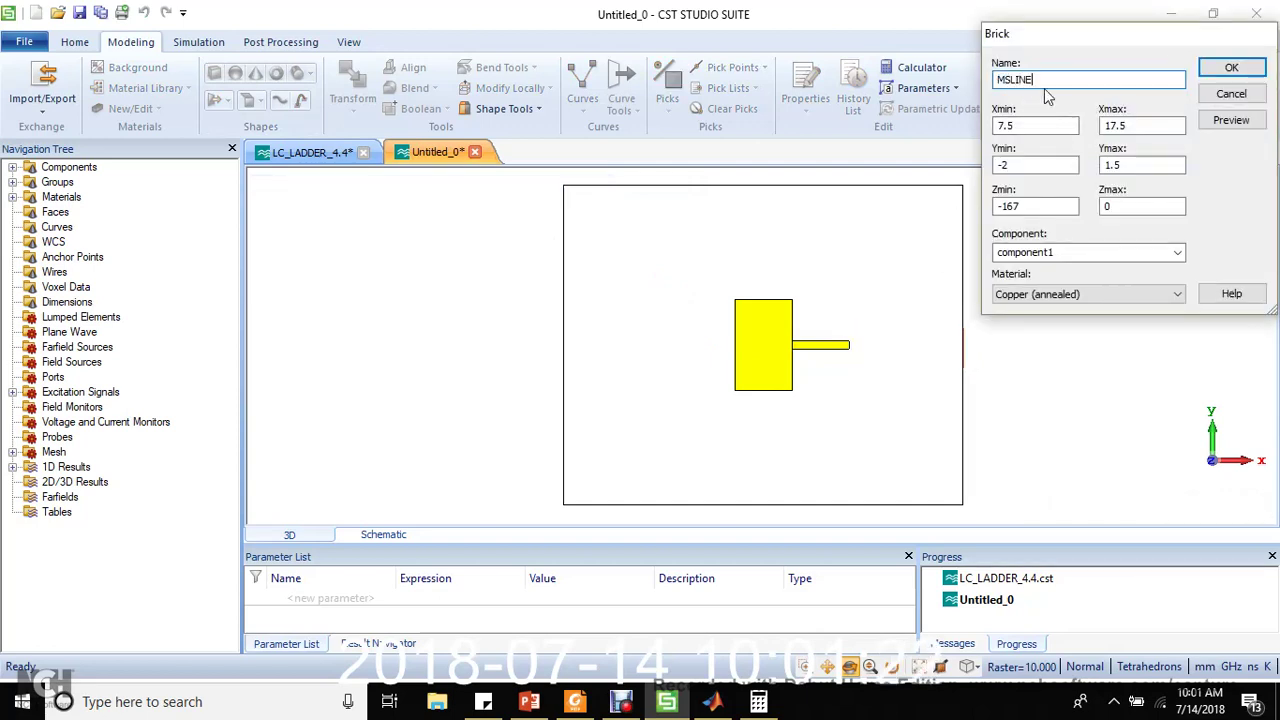
{"action": "key", "text": "Tab"}
{"action": "left_click", "coordinate": [1030, 124]}
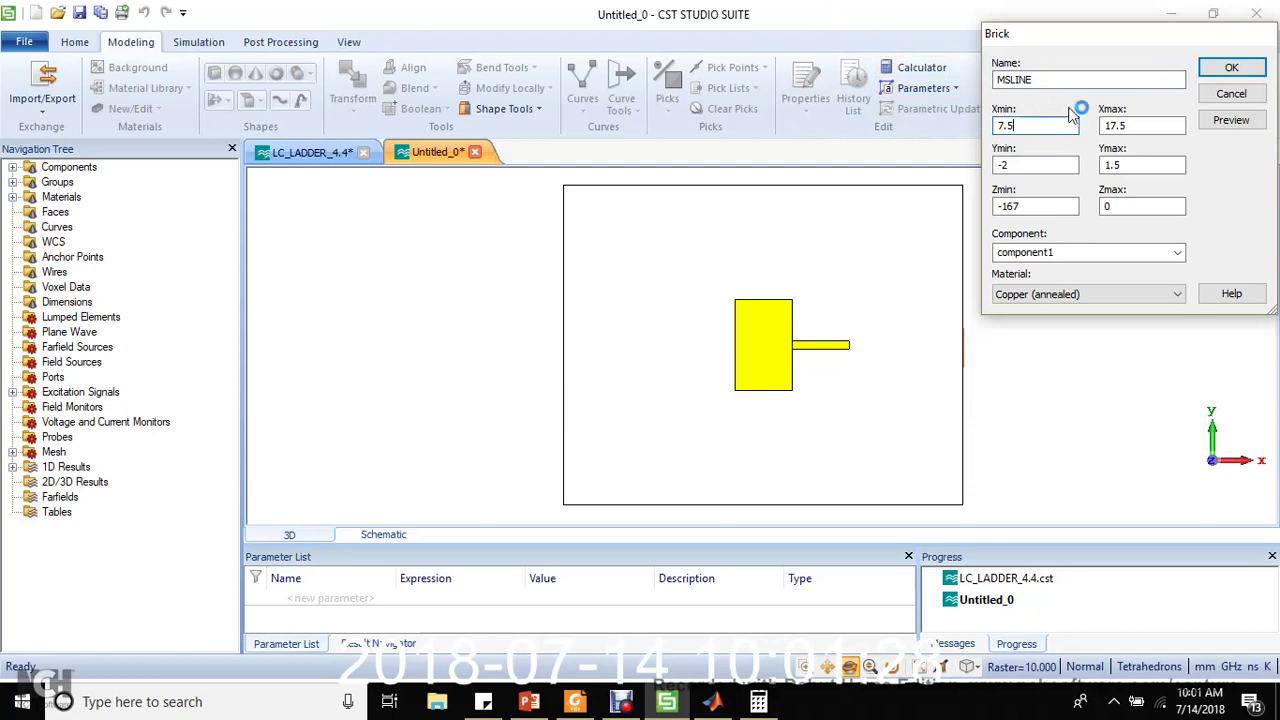
{"action": "left_click_drag", "start_coordinate": [1149, 38], "coordinate": [480, 110]}
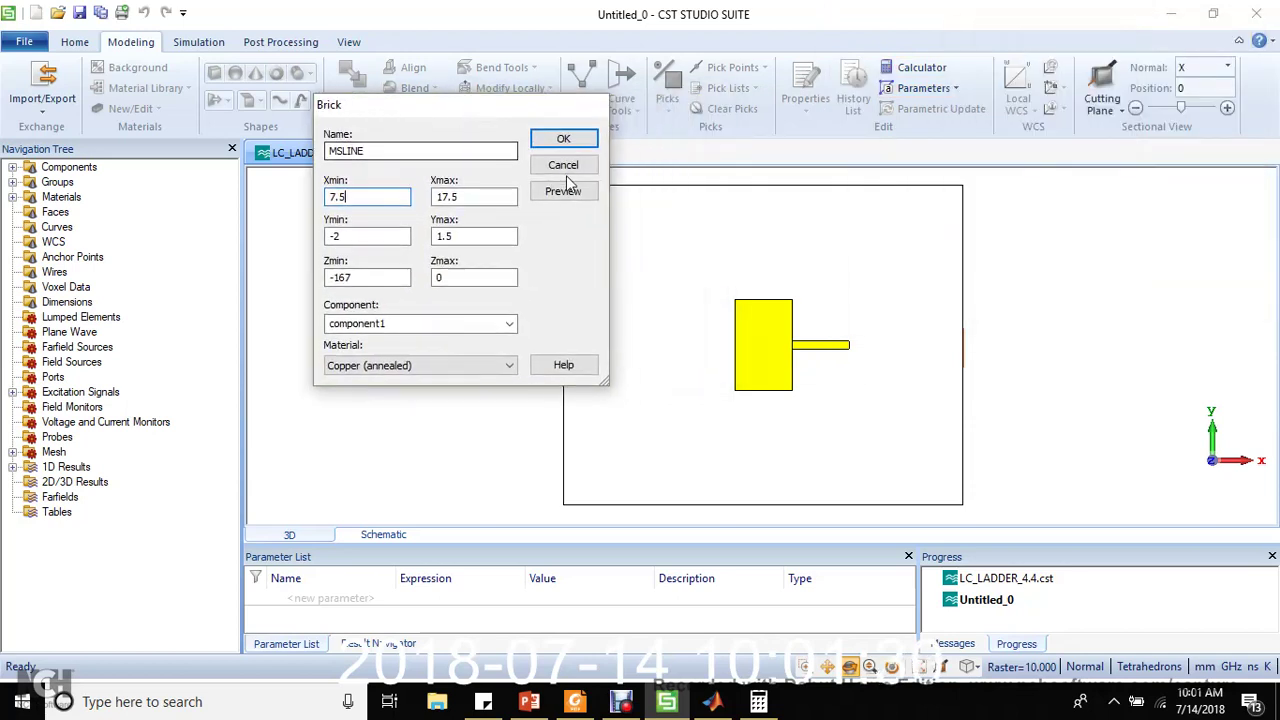
Set MSLINE to Y -1.5–1.5 and Z 1.61–1.62, then create the feed line
{"action": "left_click", "coordinate": [384, 242]}
{"action": "key", "text": "BackSpace"}
{"action": "type", "text": "1.5"}
{"action": "key", "text": "Tab"}
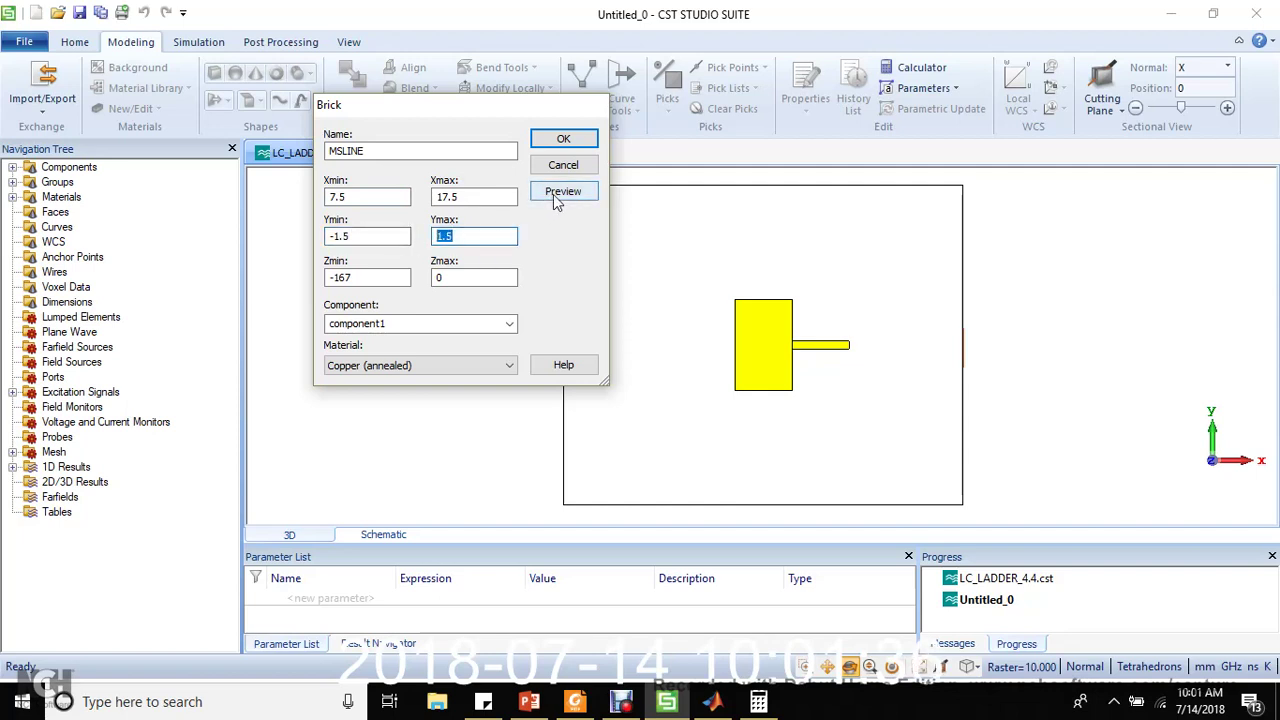
{"action": "key", "text": "Tab"}
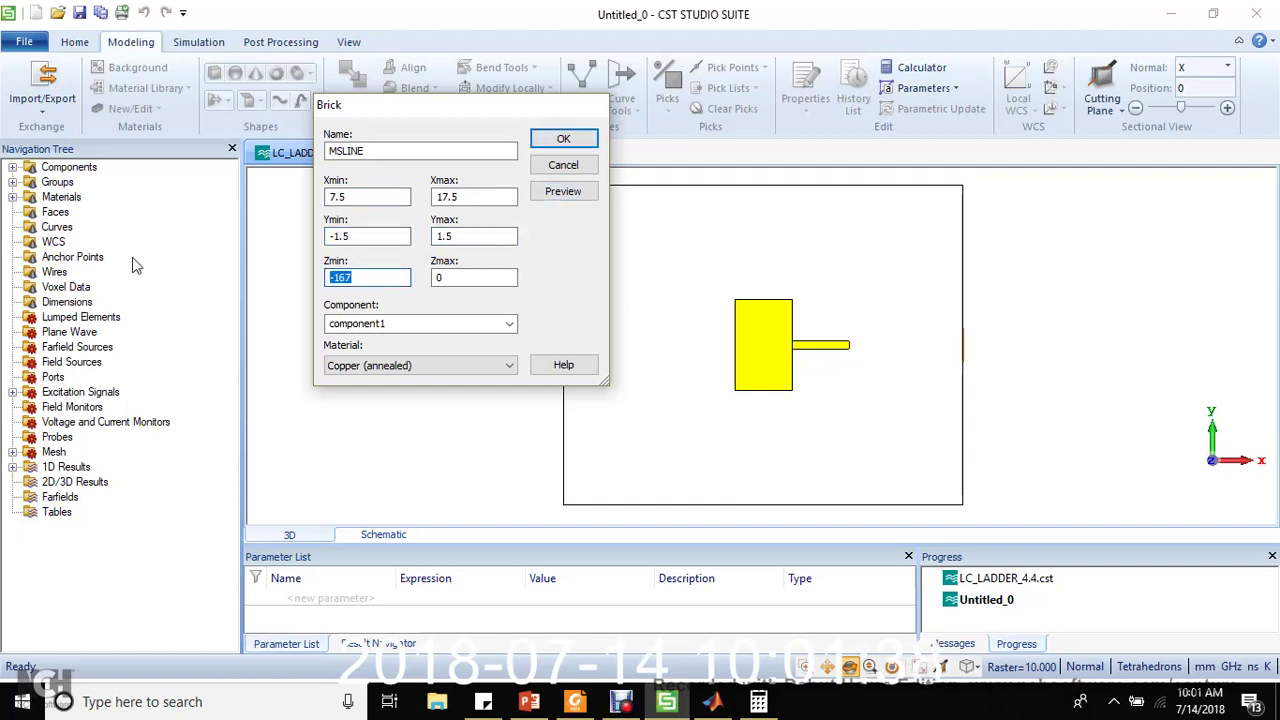
{"action": "type", "text": "1.6"}
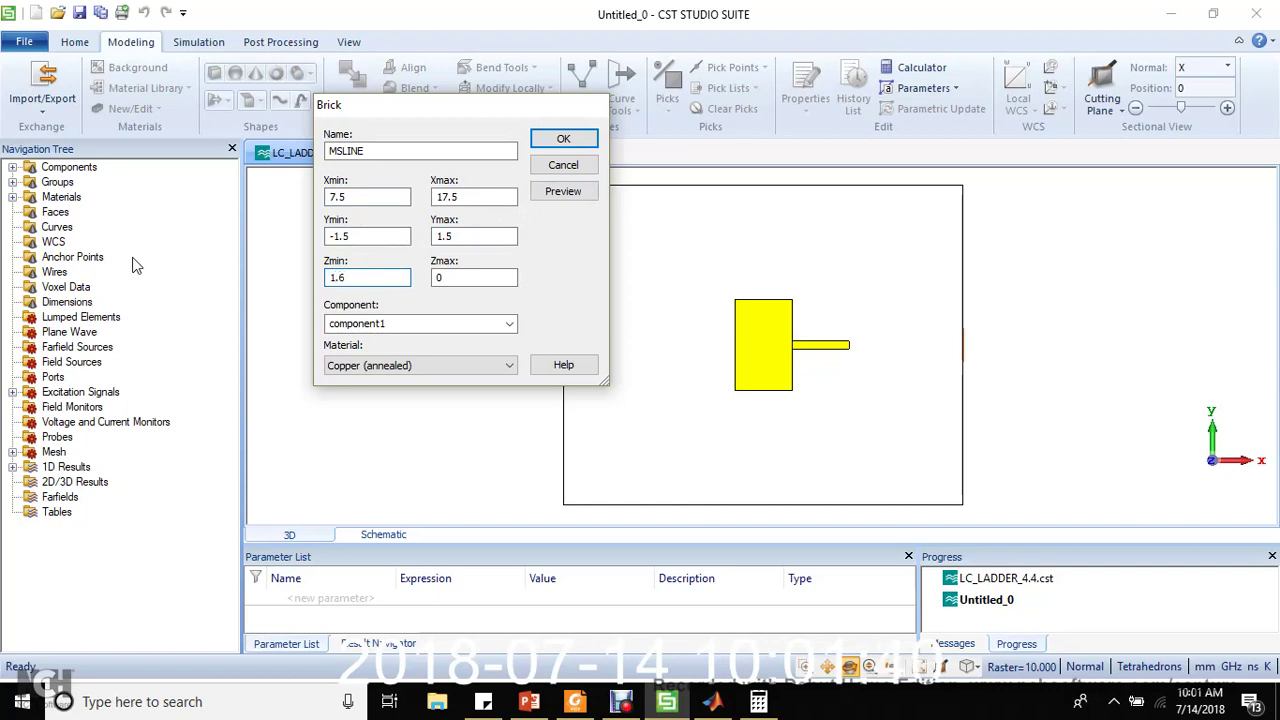
{"action": "type", "text": "1"}
{"action": "key", "text": "Tab"}
{"action": "type", "text": "1"}
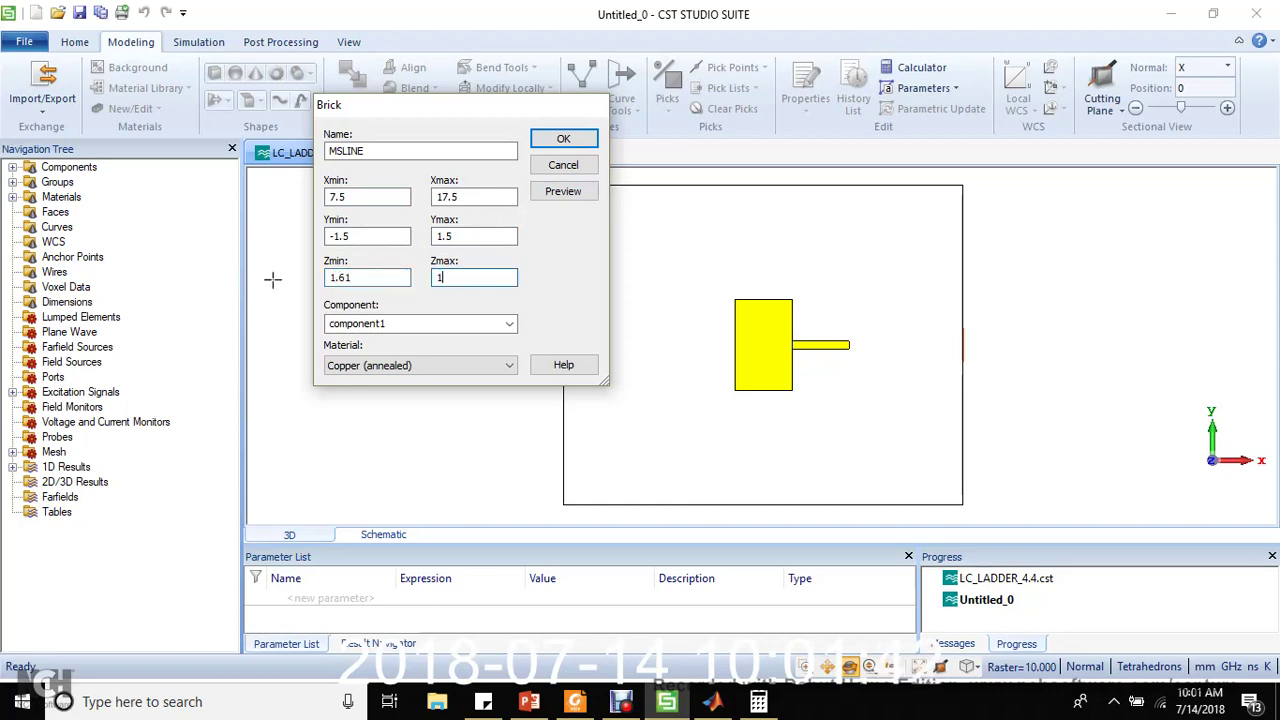
{"action": "type", "text": ".62"}
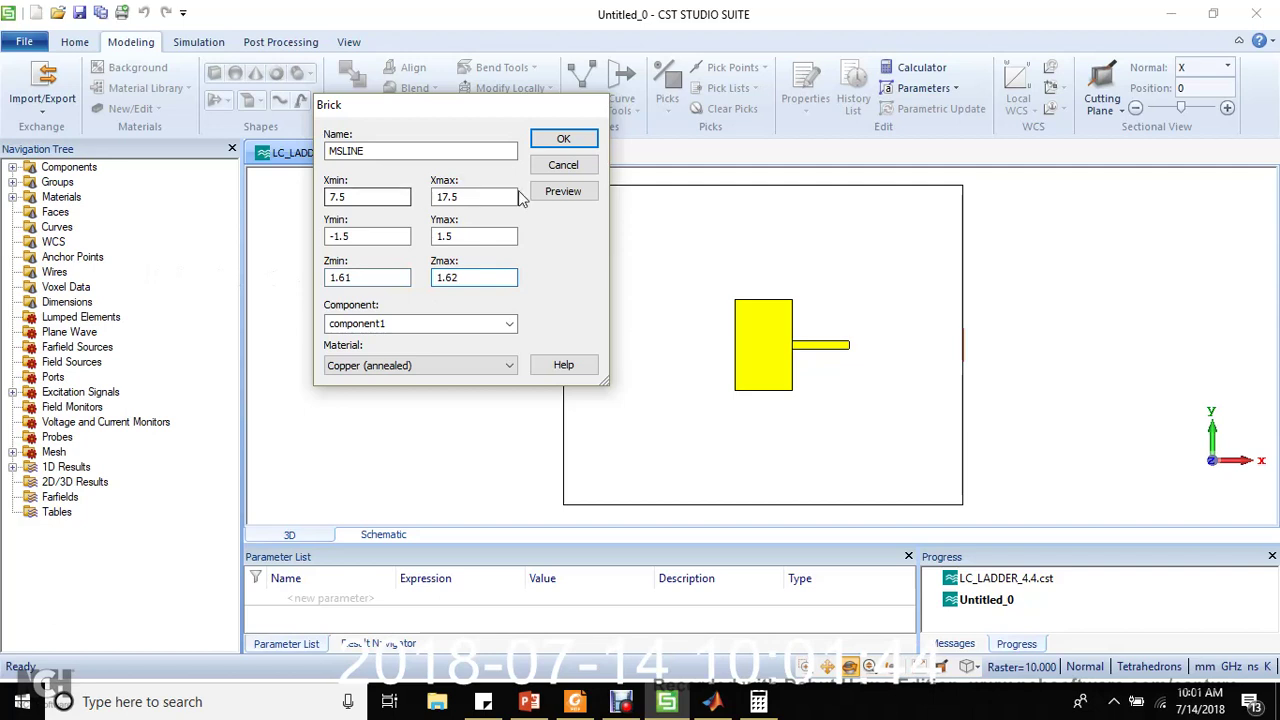
{"action": "left_click", "coordinate": [549, 192]}
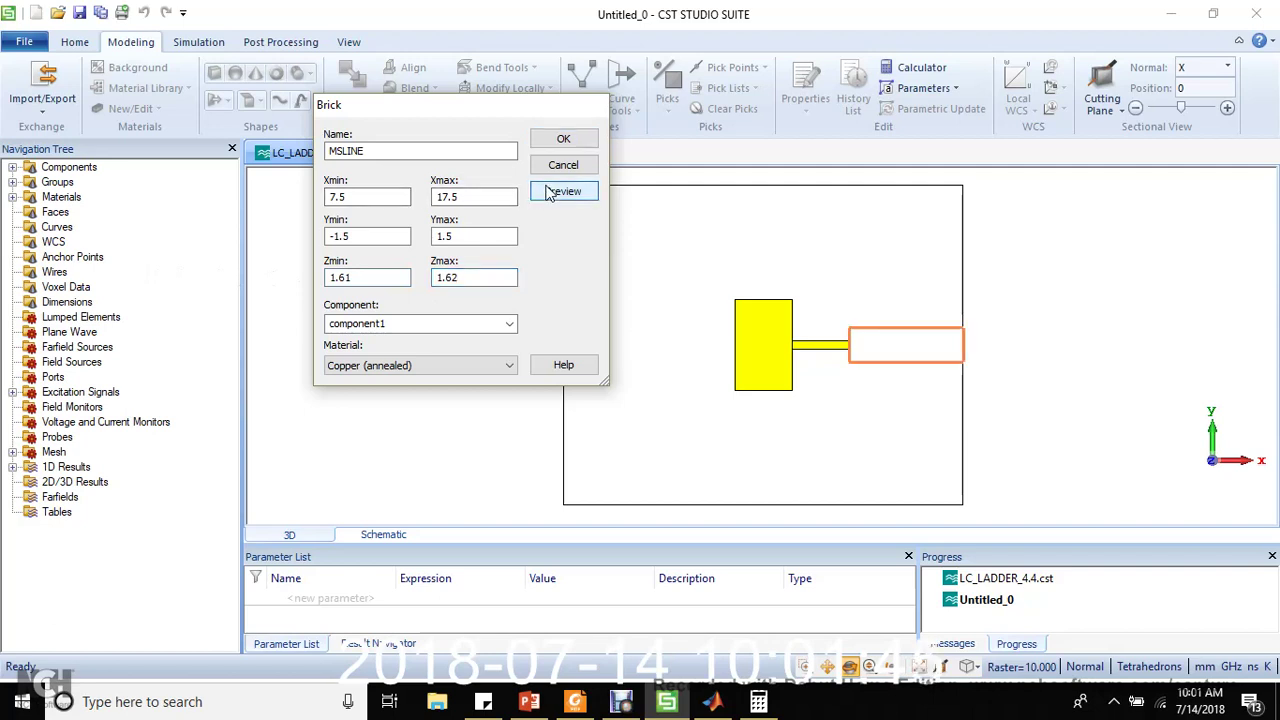
{"action": "left_click", "coordinate": [564, 141]}
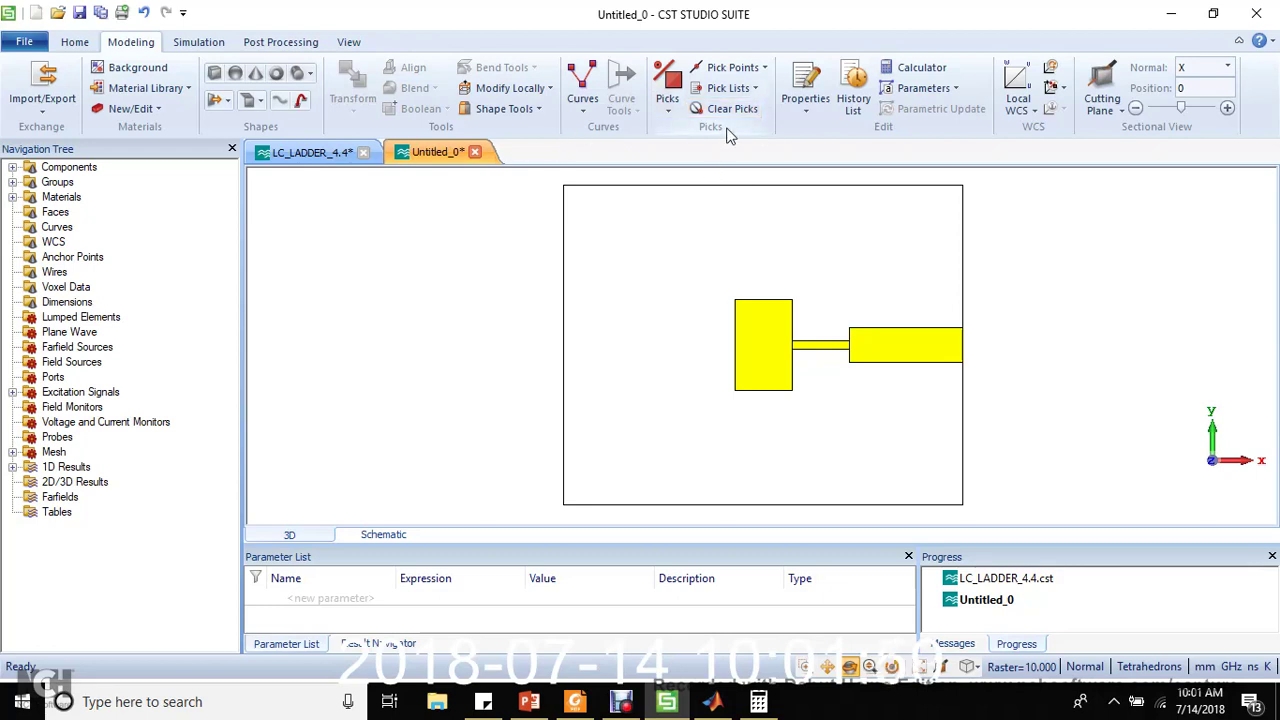
{"action": "left_click", "coordinate": [668, 84]}
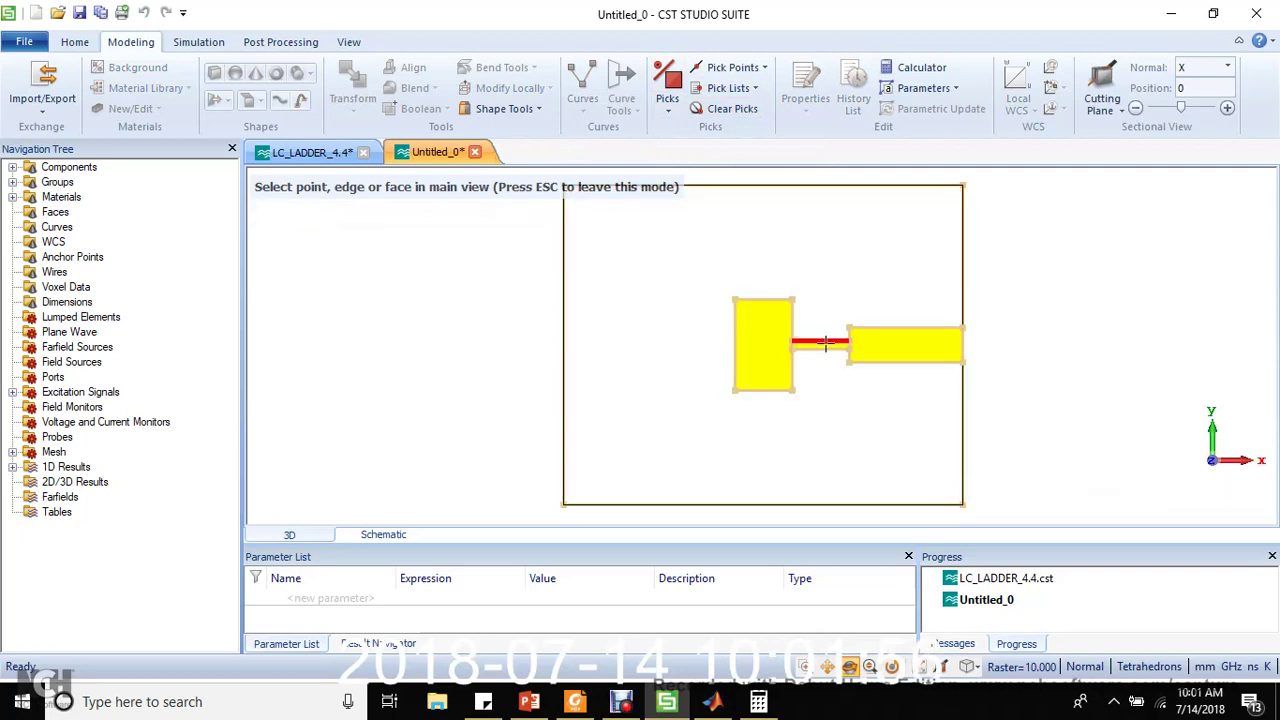
{"action": "left_click", "coordinate": [826, 343]}
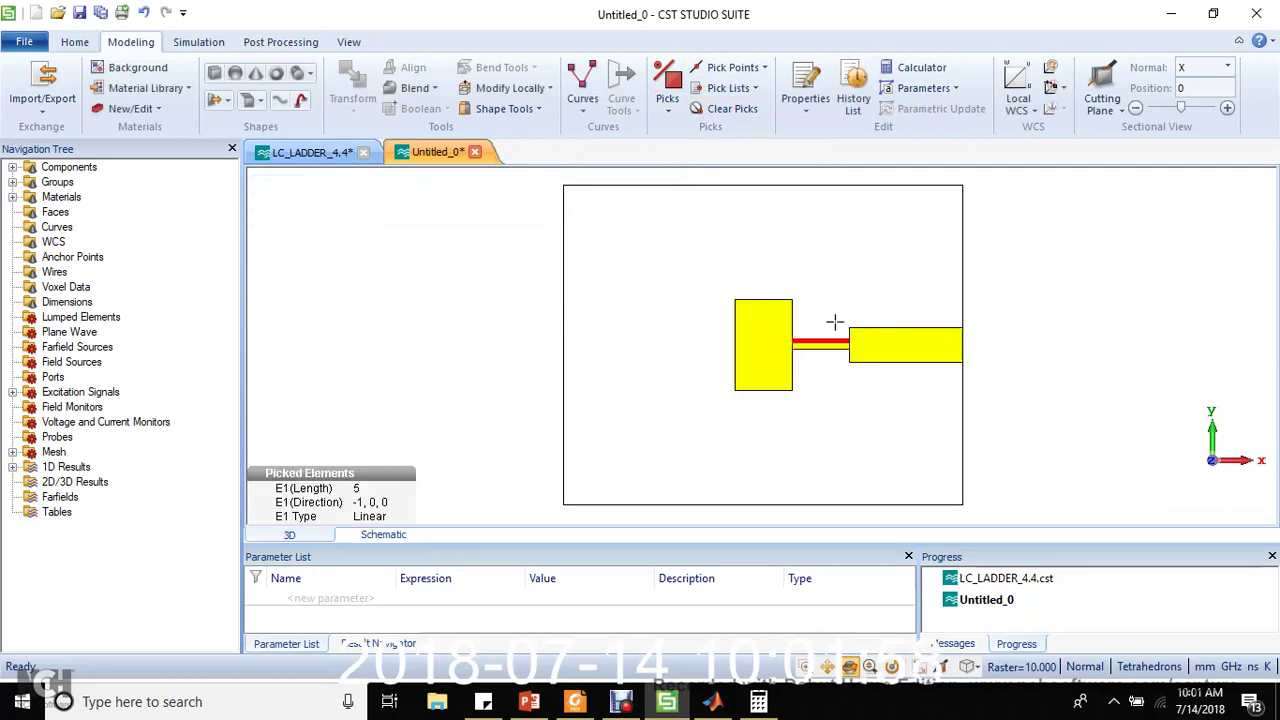
{"action": "left_click", "coordinate": [726, 110]}
{"action": "left_click", "coordinate": [666, 85]}
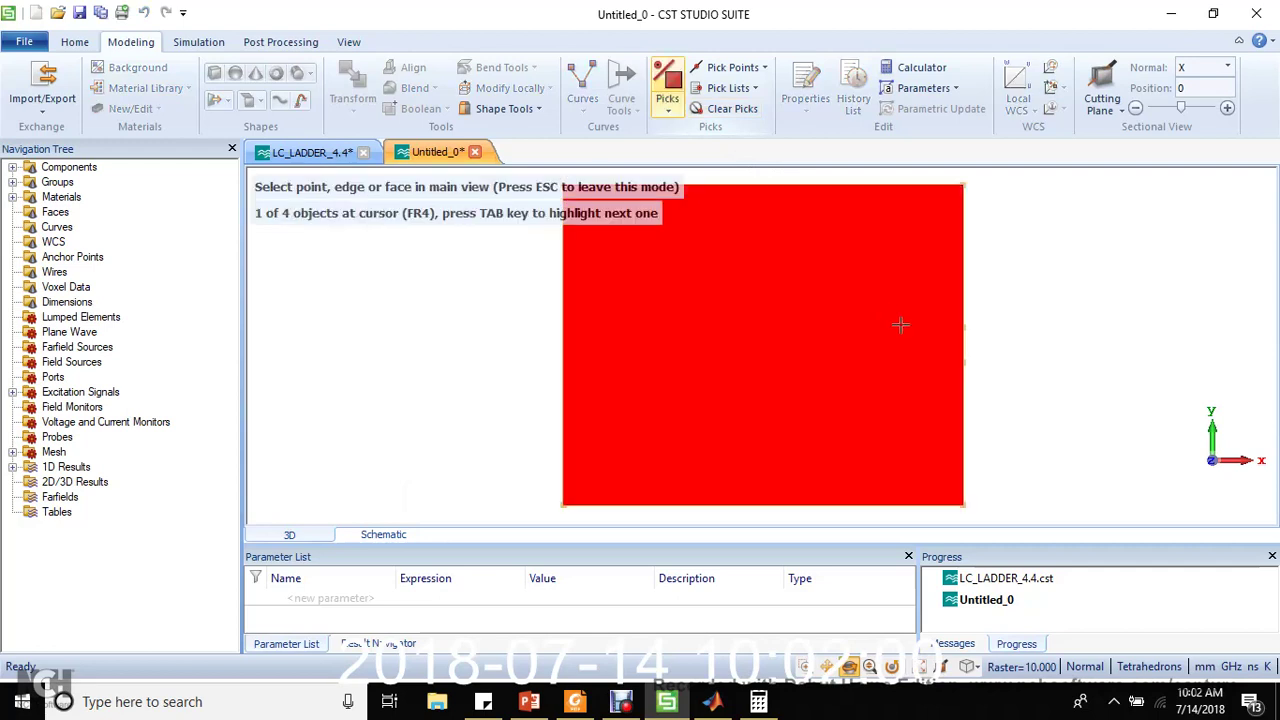
{"action": "left_click", "coordinate": [918, 327]}
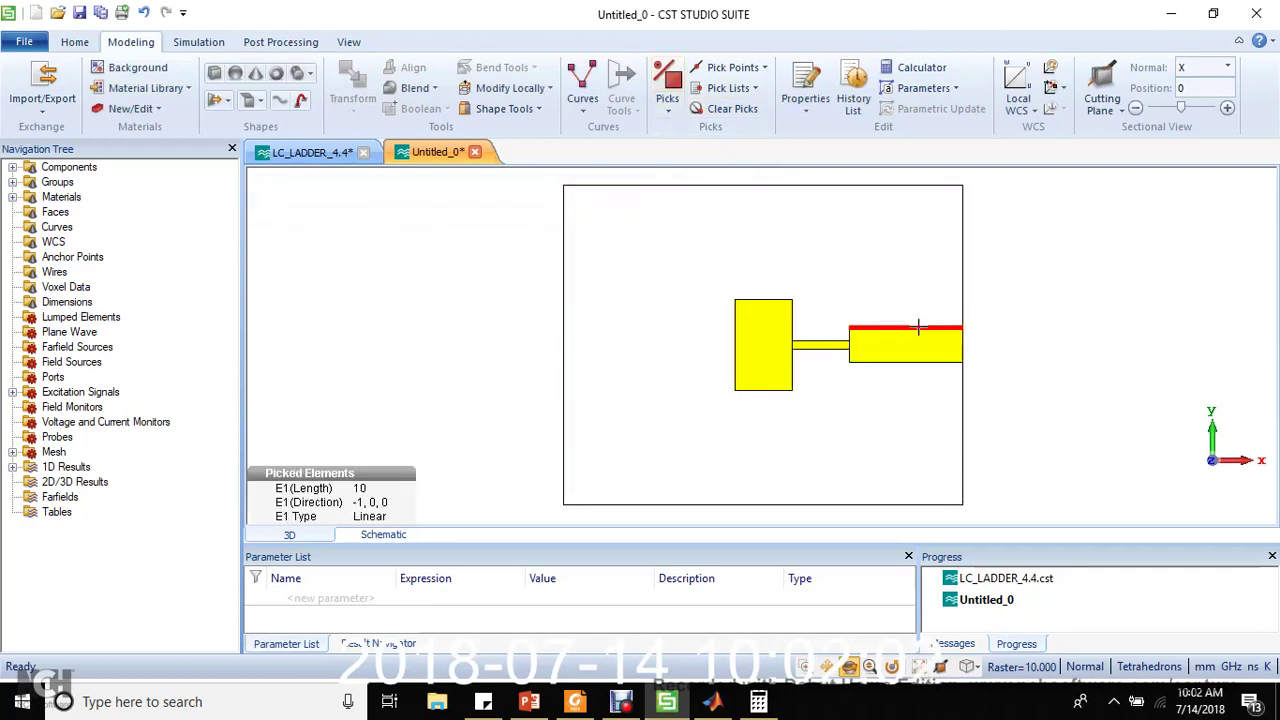
{"action": "left_click", "coordinate": [729, 110]}
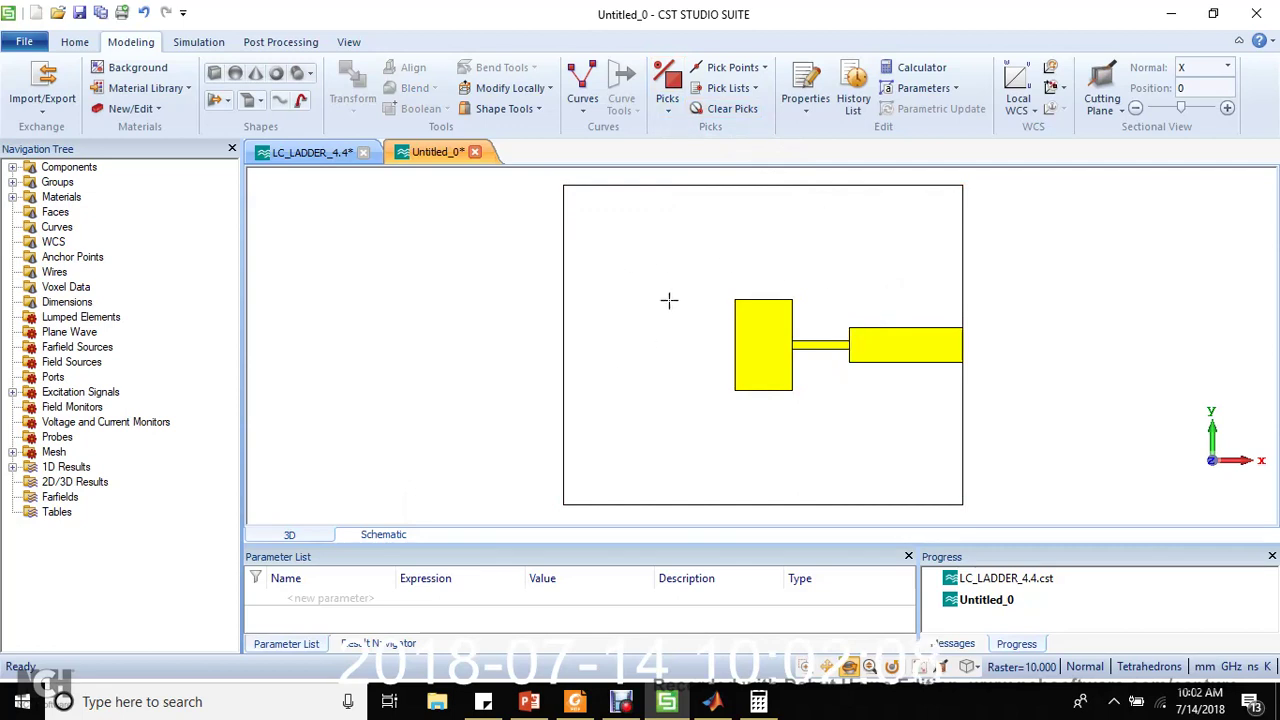
Expand component1 in the Navigation Tree and bring up the shape actions for MSLINE
{"action": "left_click", "coordinate": [12, 167]}
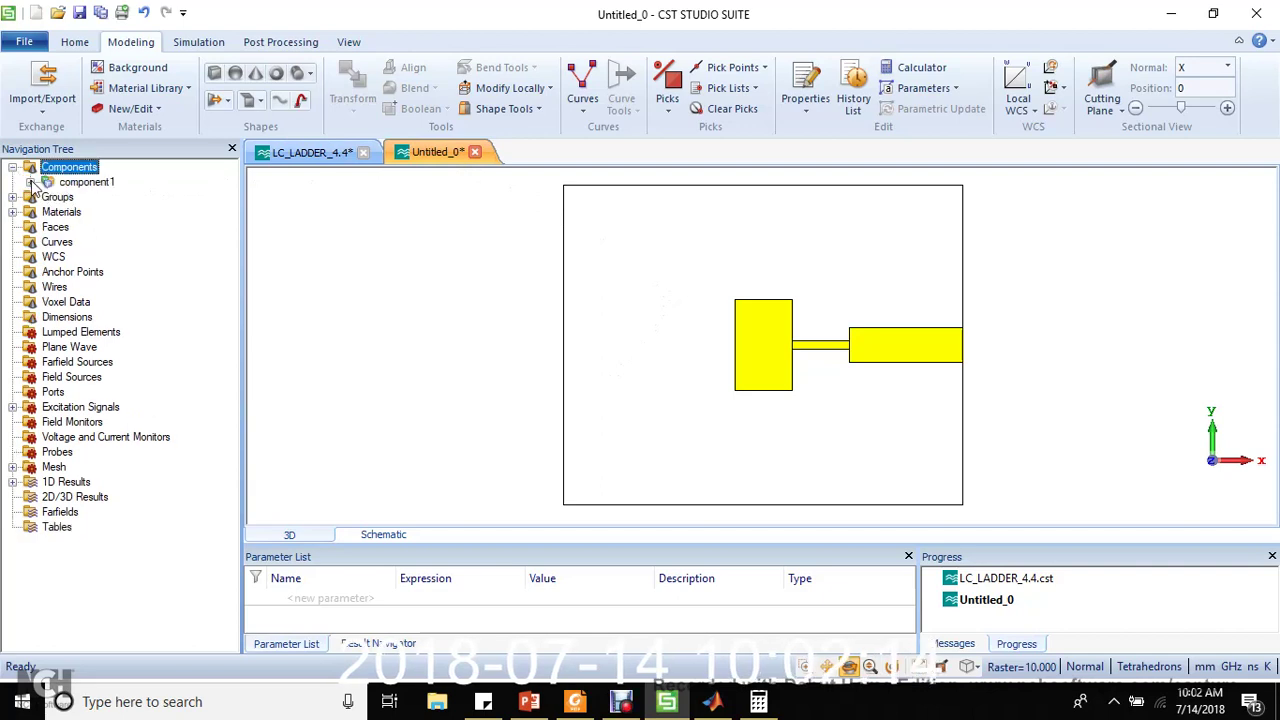
{"action": "left_click", "coordinate": [31, 182]}
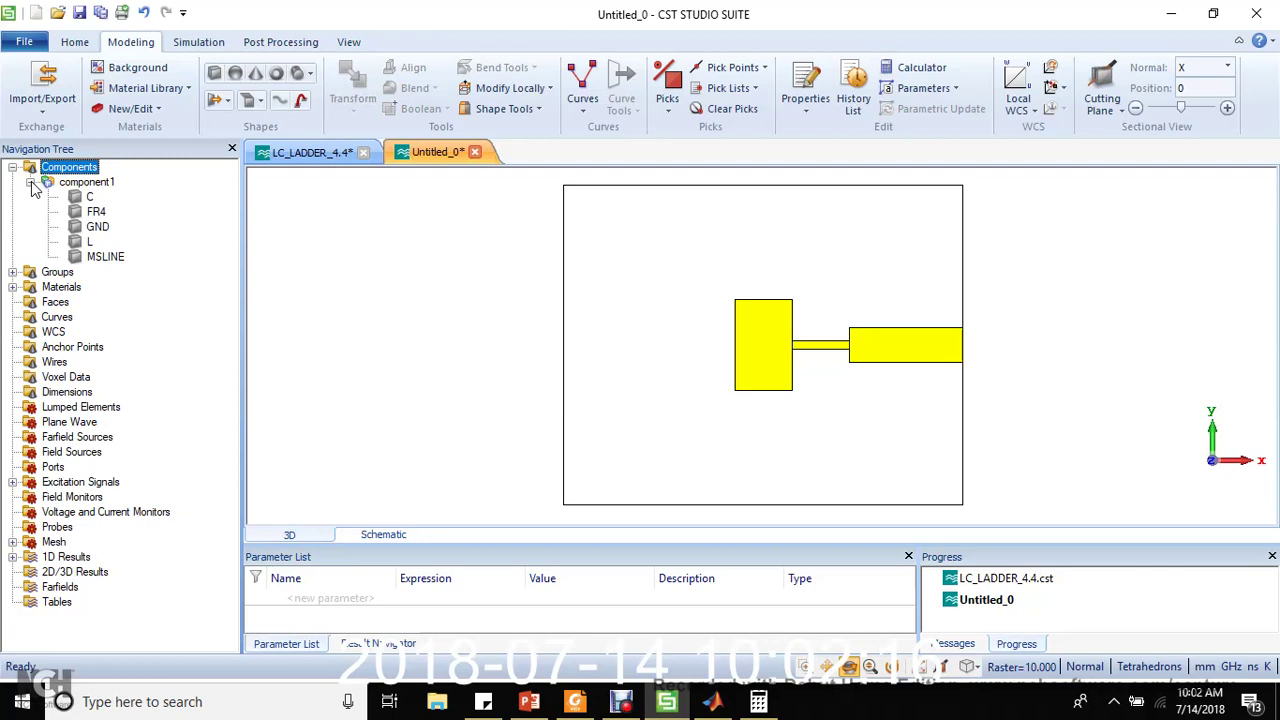
{"action": "mouse_move", "coordinate": [107, 265]}
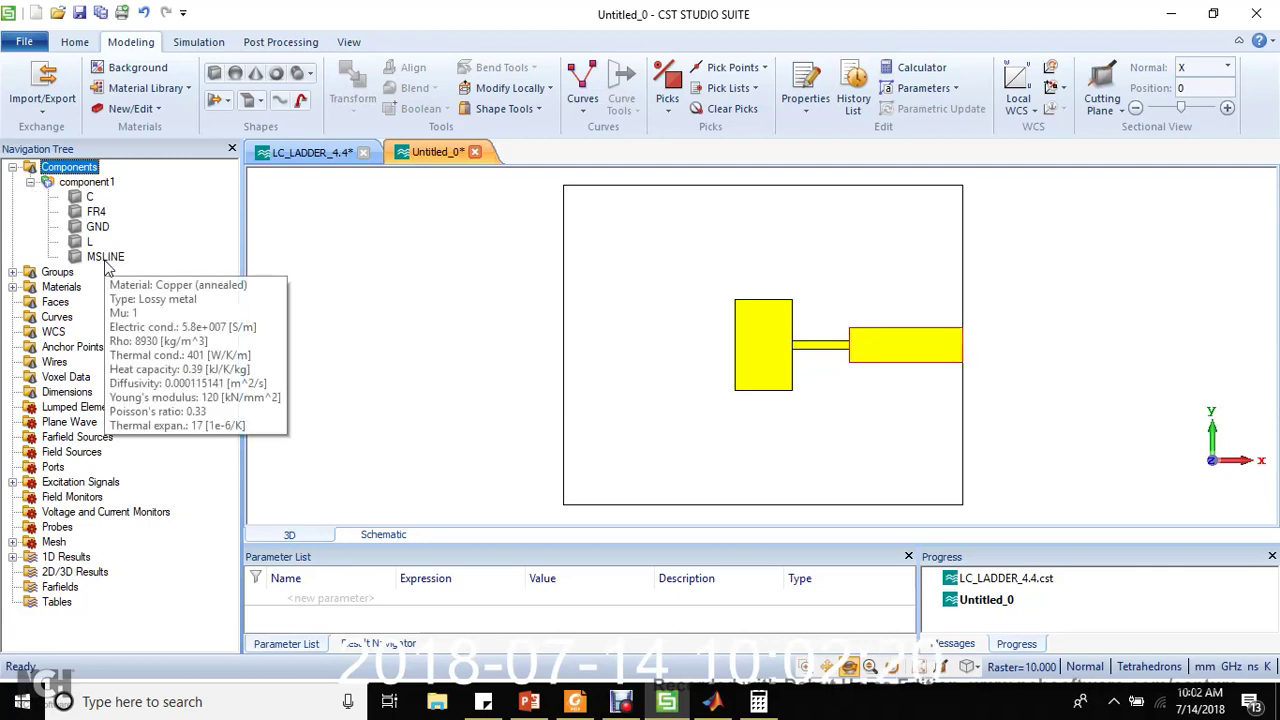
{"action": "left_click", "coordinate": [92, 258]}
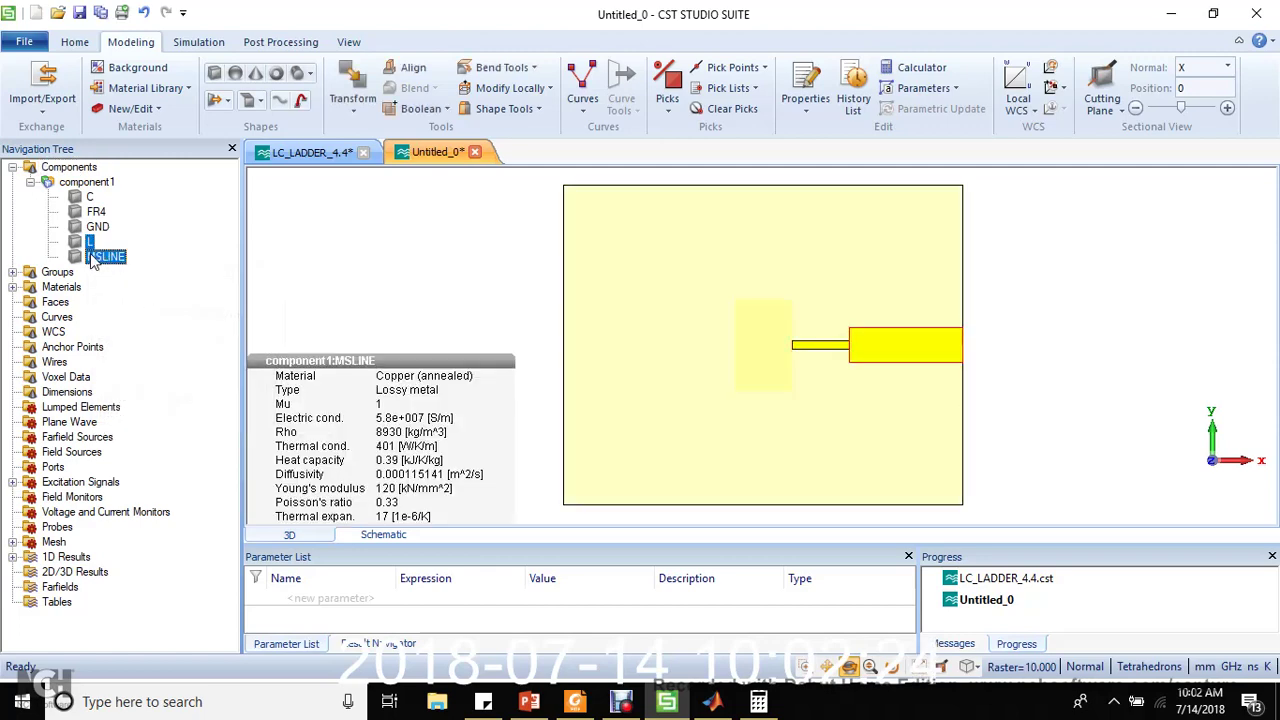
{"action": "right_click", "coordinate": [92, 258]}
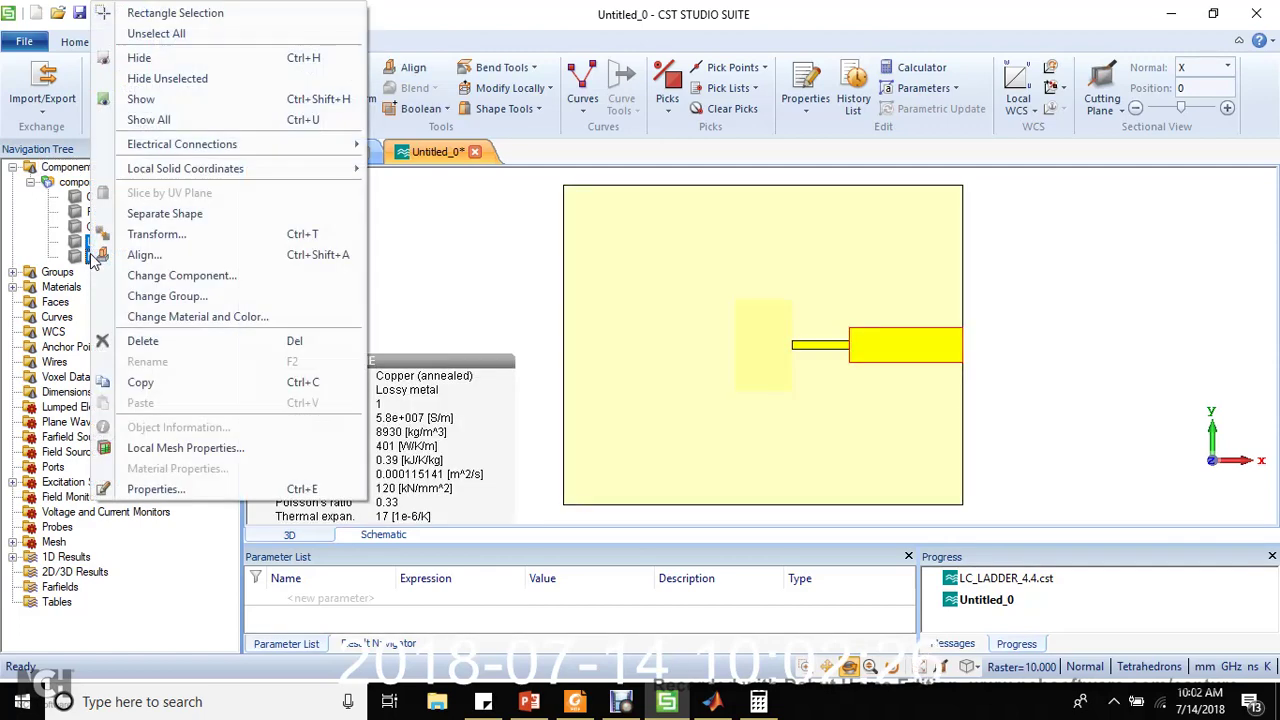
Mirror-copy L and MSLINE about the plane with normal X=1, creating L_1 and MSLINE_1
{"action": "left_click", "coordinate": [142, 236]}
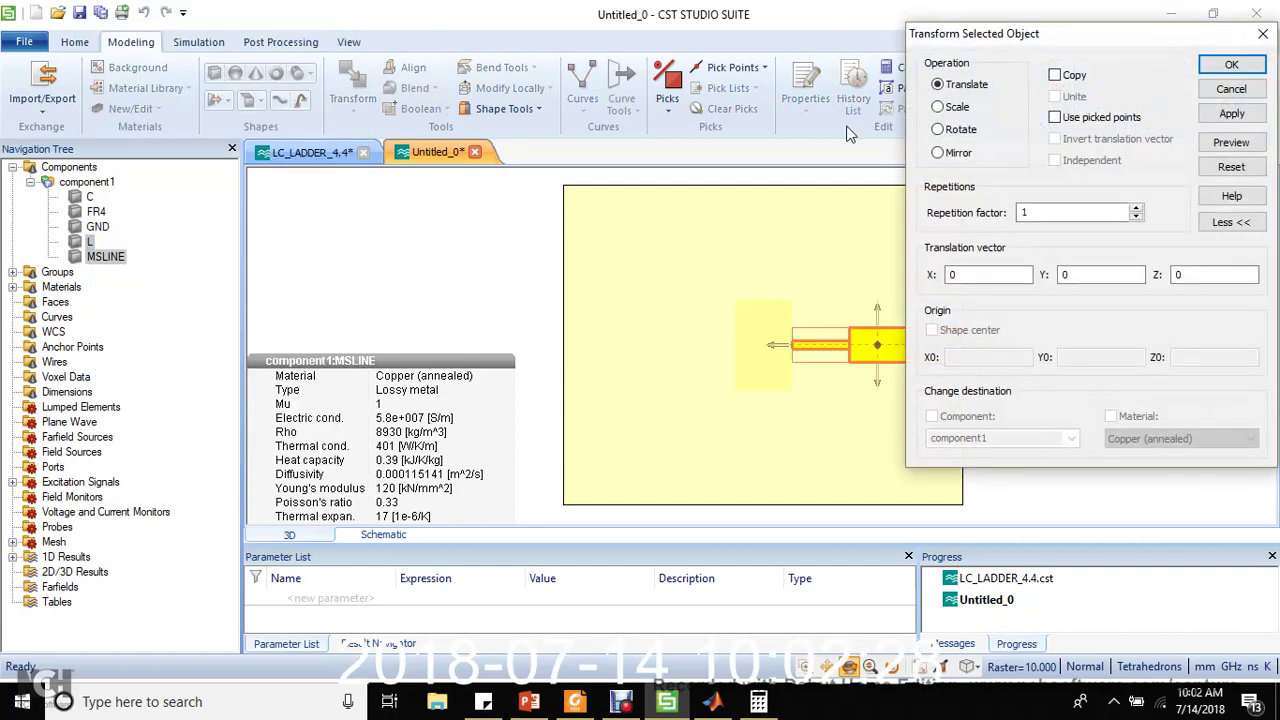
{"action": "left_click", "coordinate": [946, 153]}
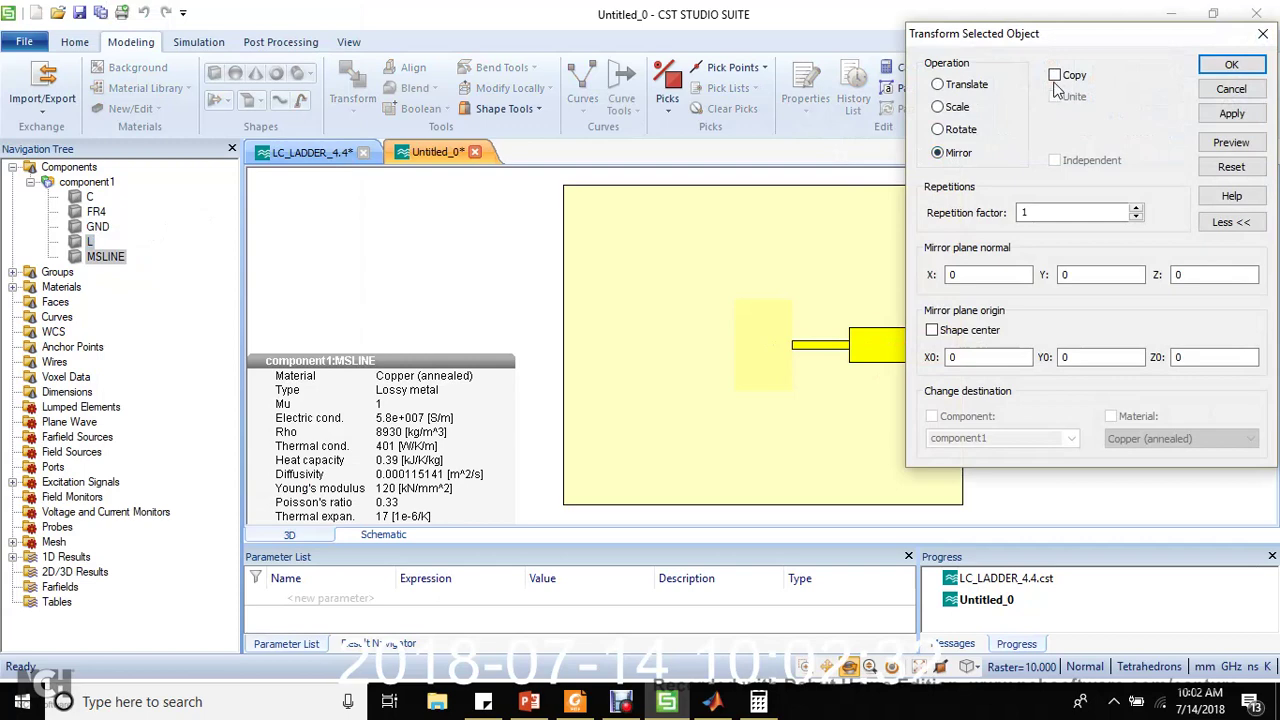
{"action": "left_click", "coordinate": [1055, 77]}
{"action": "left_click_drag", "start_coordinate": [1093, 35], "coordinate": [318, 102]}
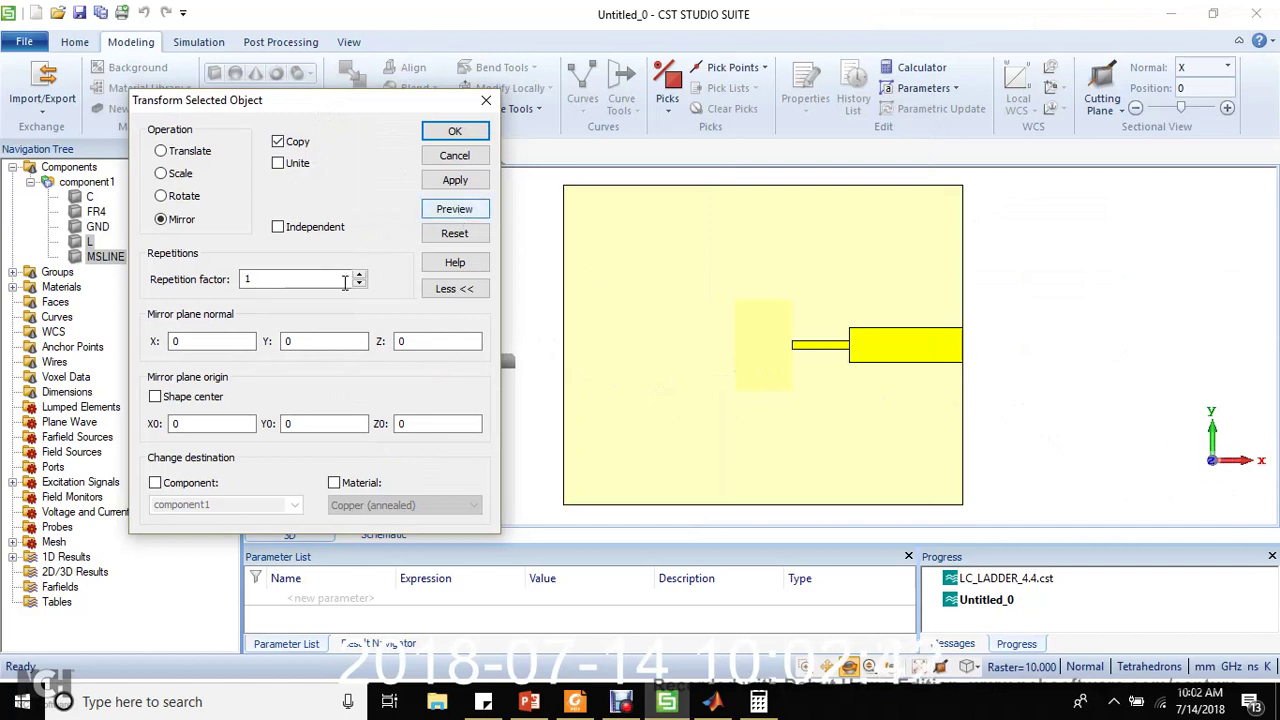
{"action": "double_click", "coordinate": [205, 341]}
{"action": "type", "text": "1"}
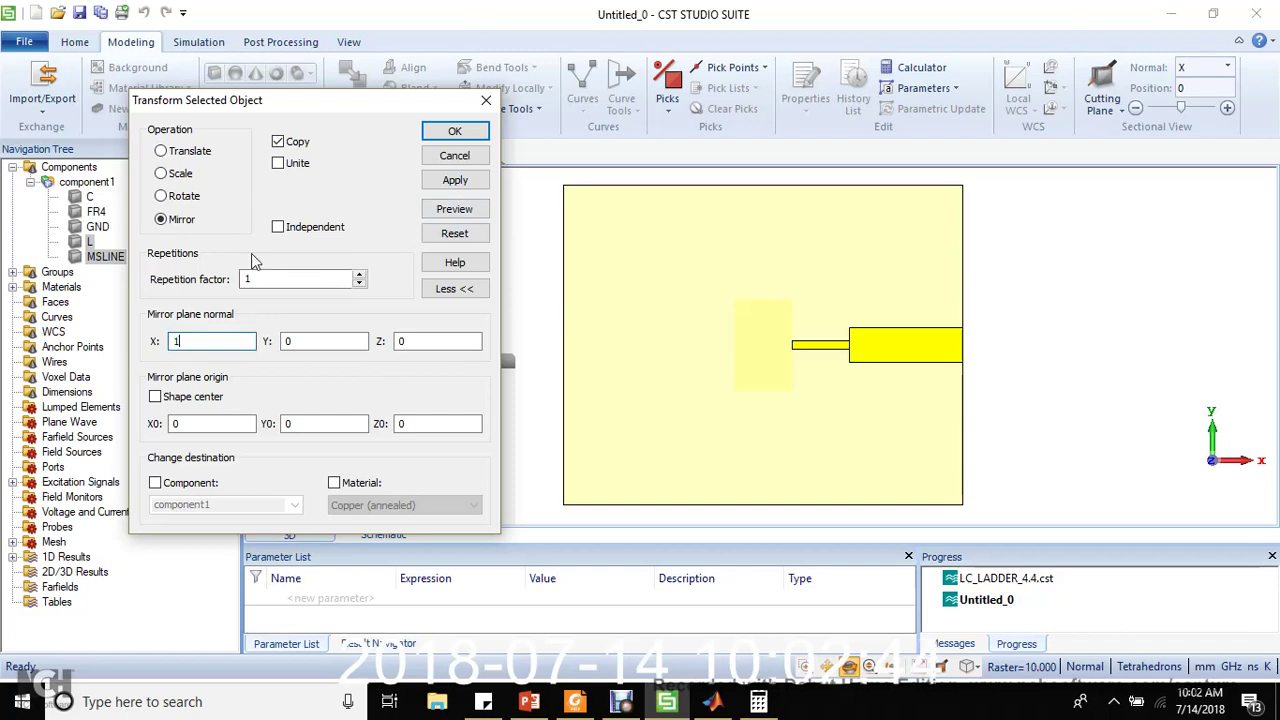
{"action": "left_click", "coordinate": [454, 210]}
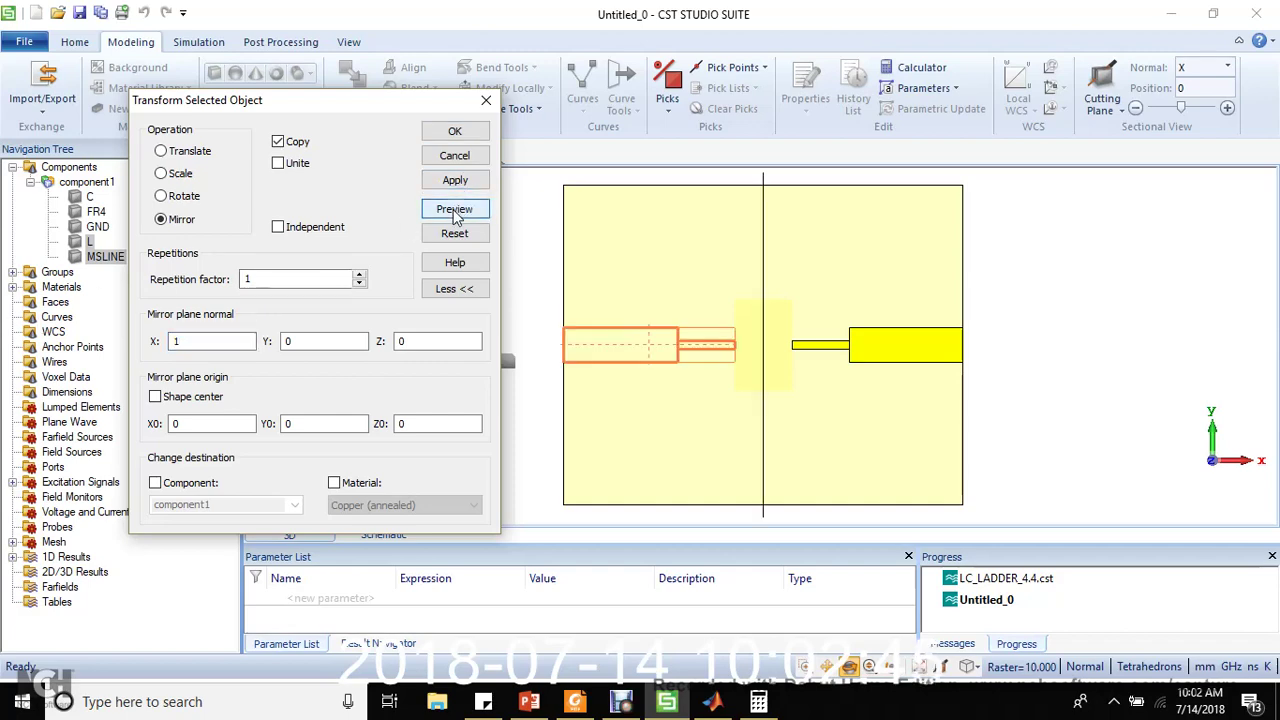
{"action": "left_click", "coordinate": [454, 131]}
{"action": "left_click", "coordinate": [86, 168]}
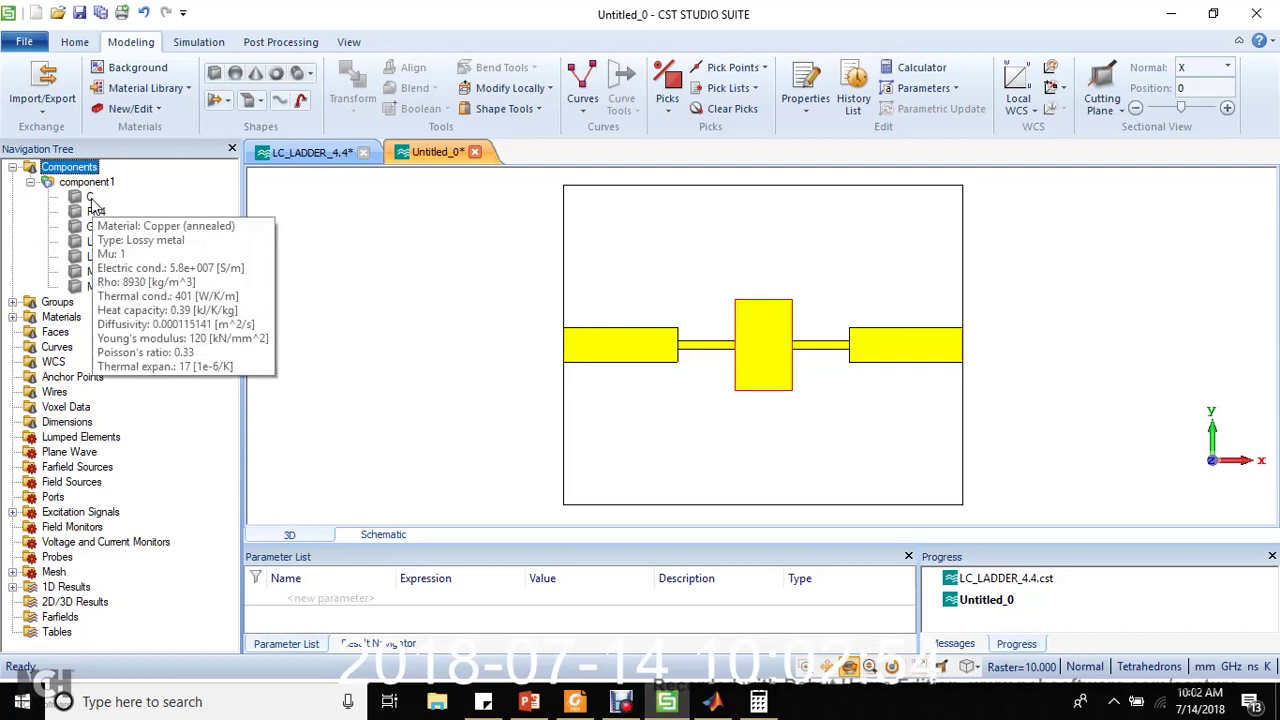
Boolean-add L, L_1, MSLINE and MSLINE_1 into the capacitor patch C
{"action": "left_click", "coordinate": [91, 198]}
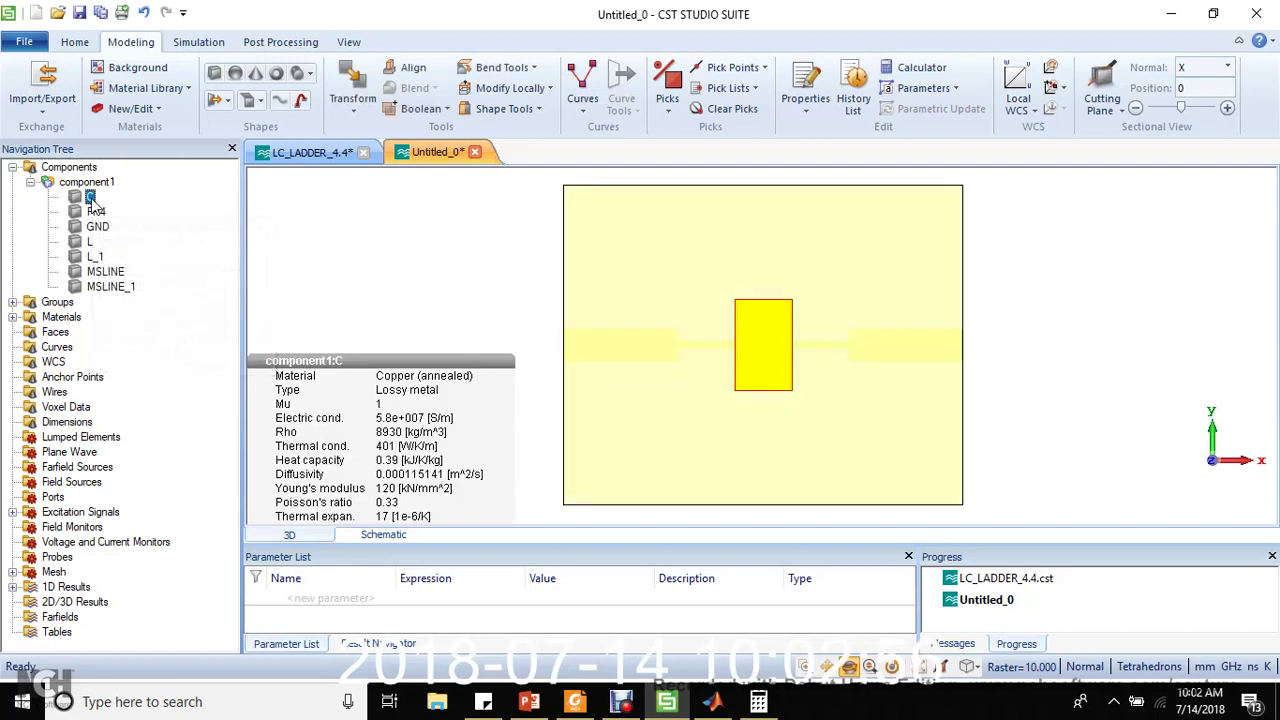
{"action": "left_click", "coordinate": [90, 242], "text": "ctrl"}
{"action": "left_click", "coordinate": [95, 257], "text": "ctrl"}
{"action": "left_click", "coordinate": [102, 272], "text": "ctrl"}
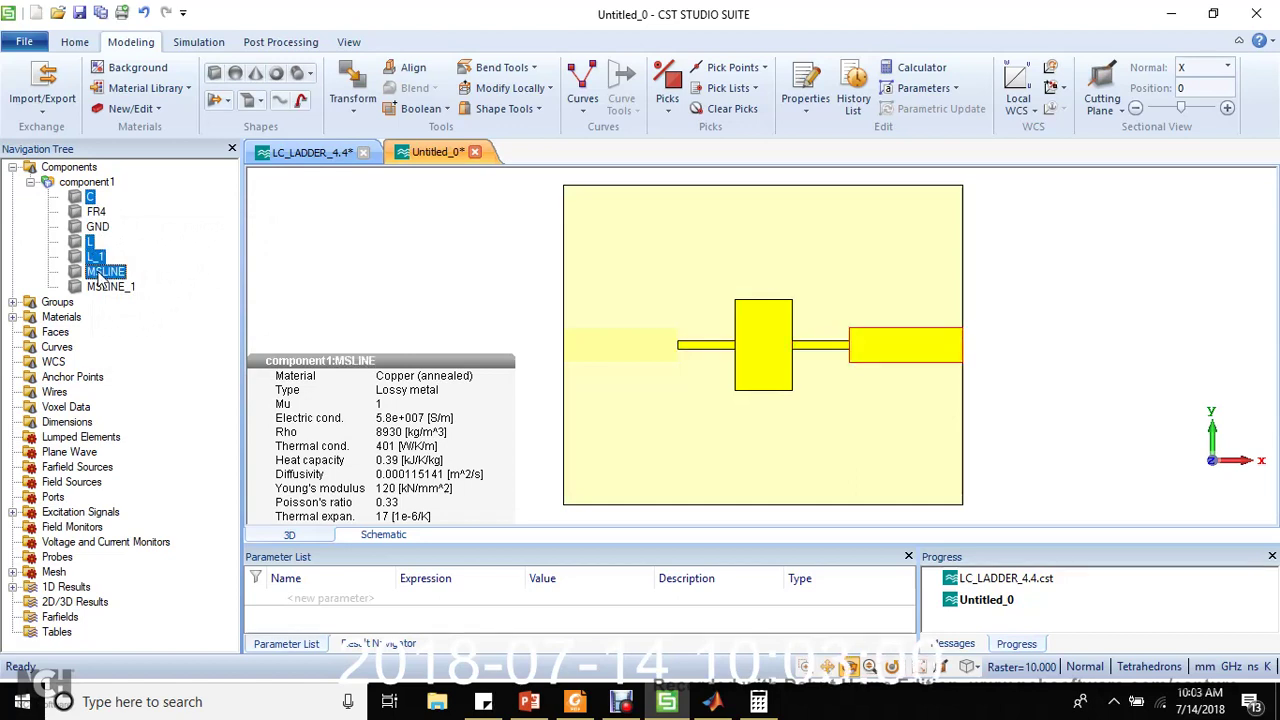
{"action": "left_click", "coordinate": [105, 287], "text": "ctrl"}
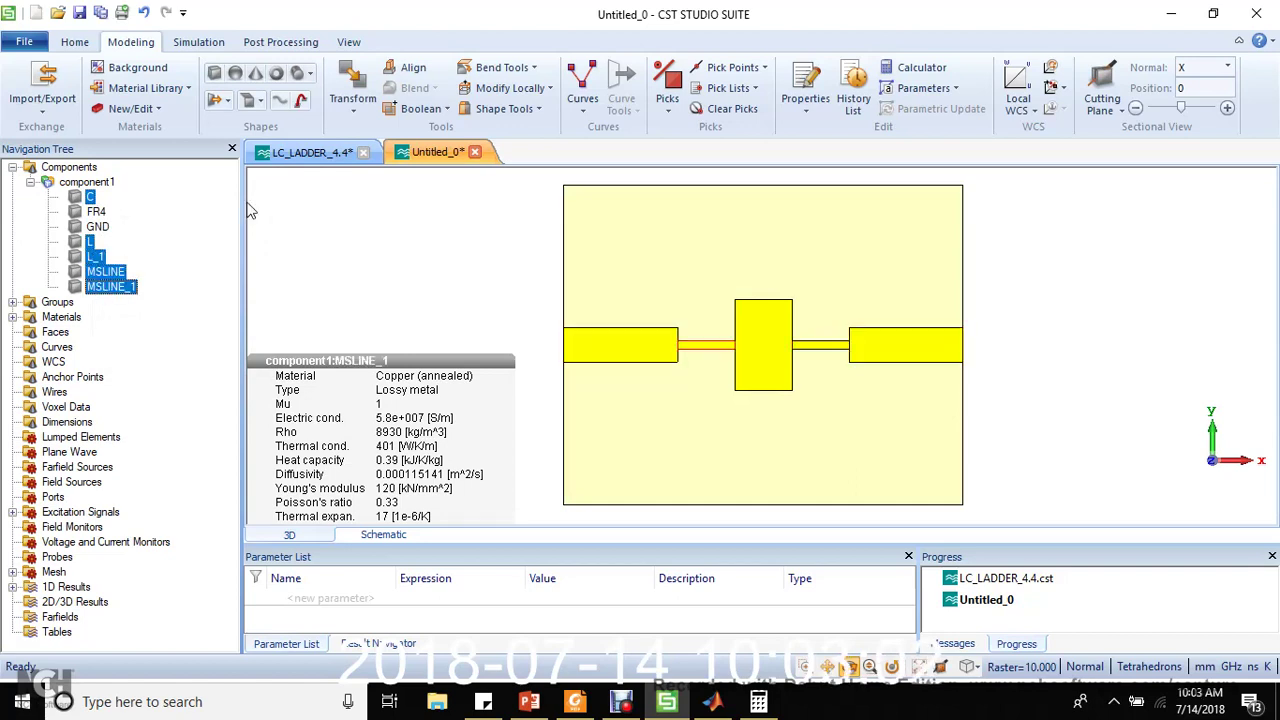
{"action": "left_click", "coordinate": [406, 112]}
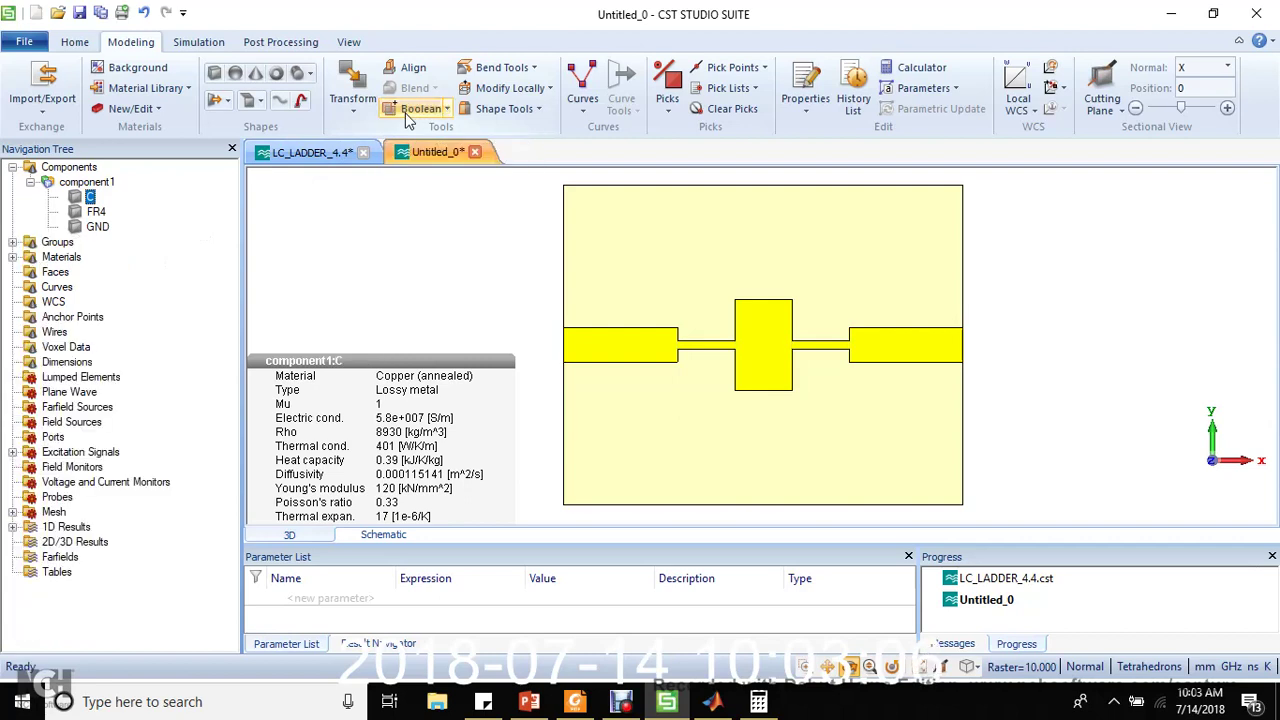
{"action": "scroll", "coordinate": [710, 353], "scroll_direction": "up", "scroll_amount": 3}
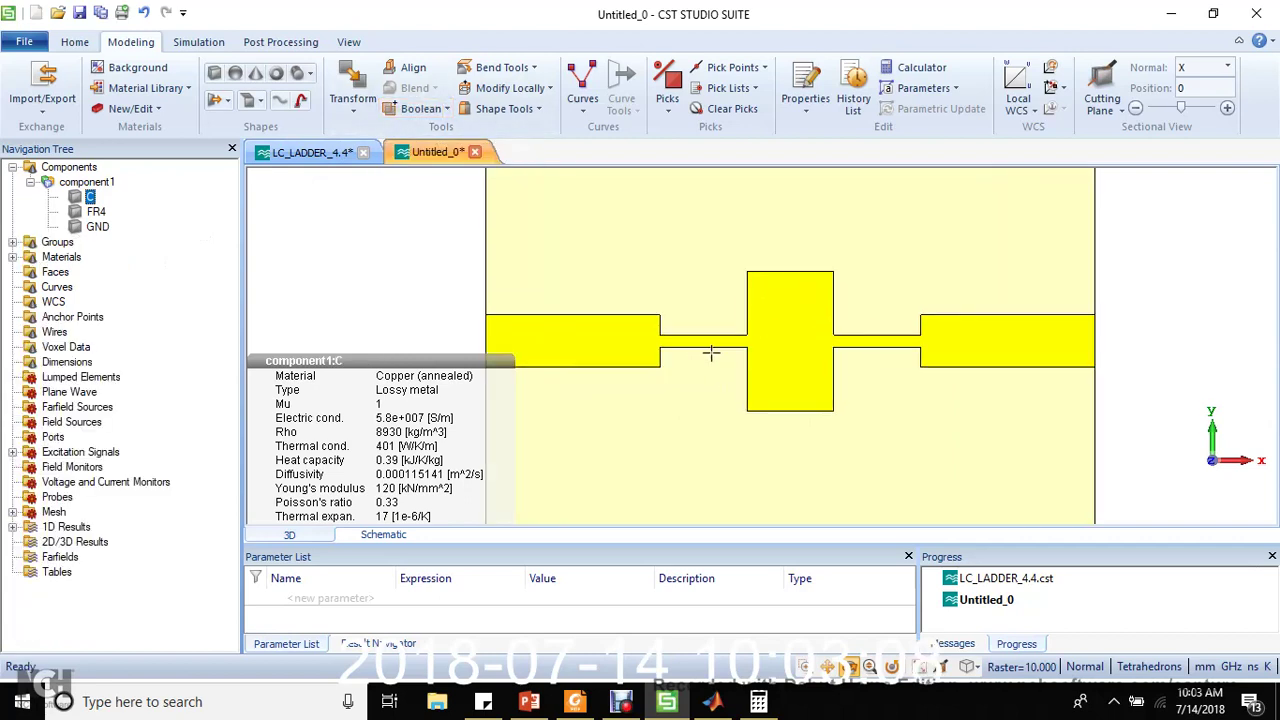
{"action": "scroll", "coordinate": [710, 353], "scroll_direction": "up", "scroll_amount": 2}
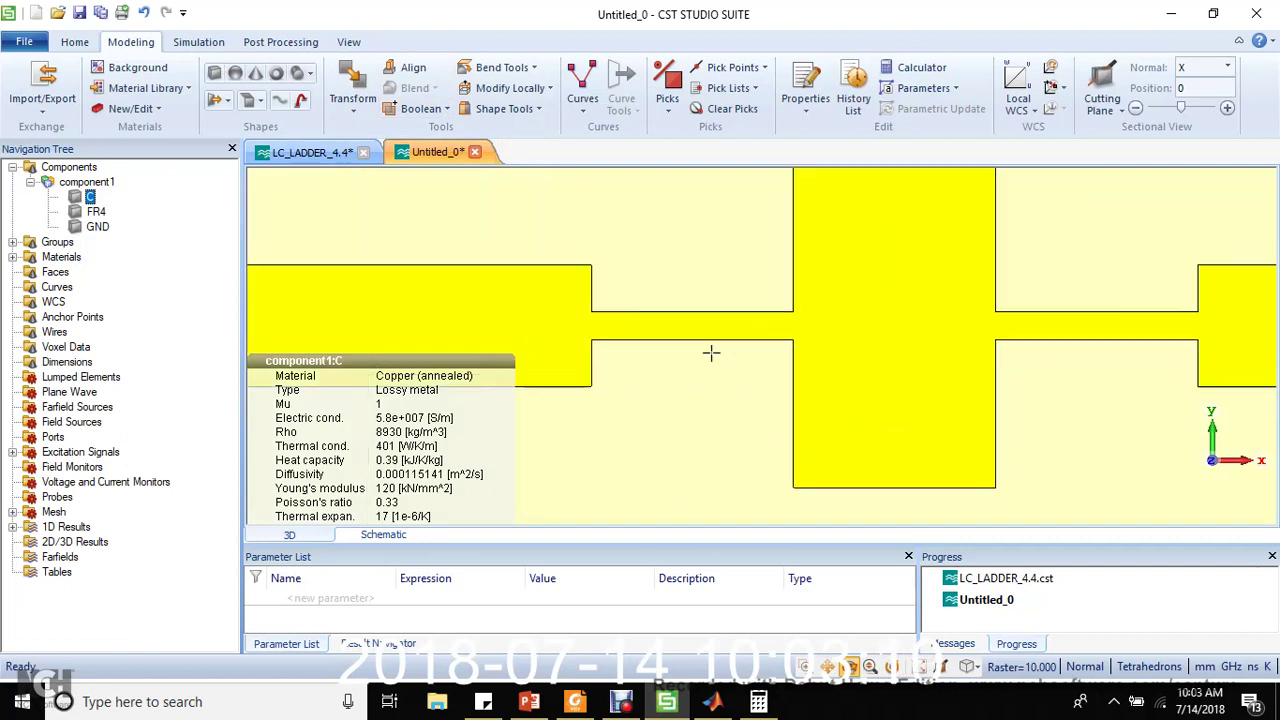
{"action": "scroll", "coordinate": [710, 353], "scroll_direction": "down", "scroll_amount": 2}
{"action": "scroll", "coordinate": [710, 353], "scroll_direction": "down", "scroll_amount": 3}
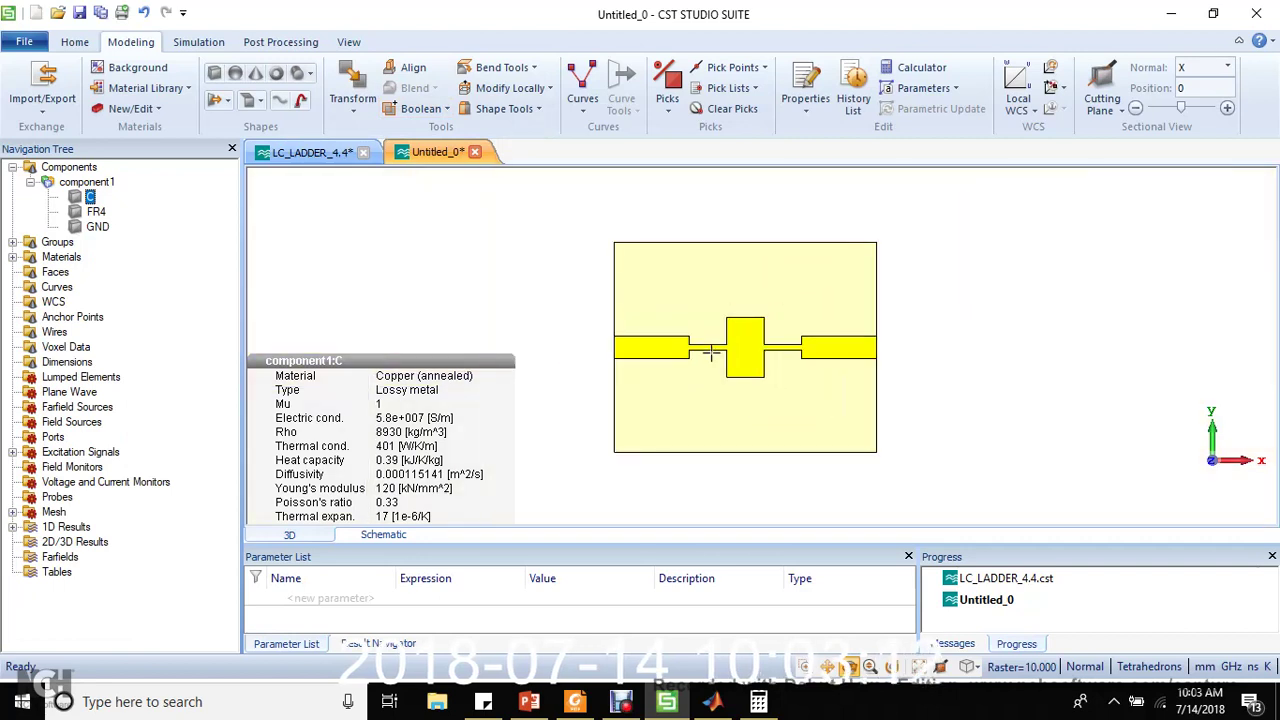
Tilt the model into perspective, select the FR4 substrate, and switch to the Simulation ribbon
{"action": "left_click", "coordinate": [285, 45]}
{"action": "left_click", "coordinate": [198, 42]}
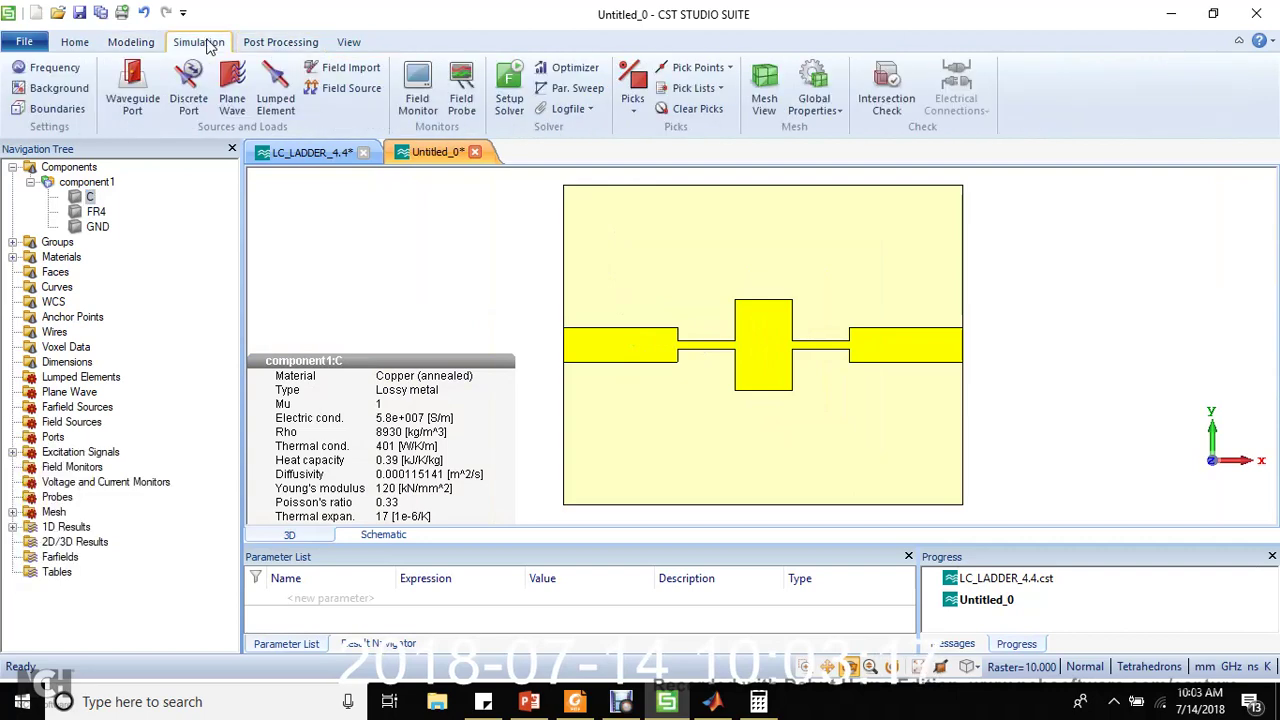
{"action": "left_click", "coordinate": [131, 42]}
{"action": "left_click", "coordinate": [348, 43]}
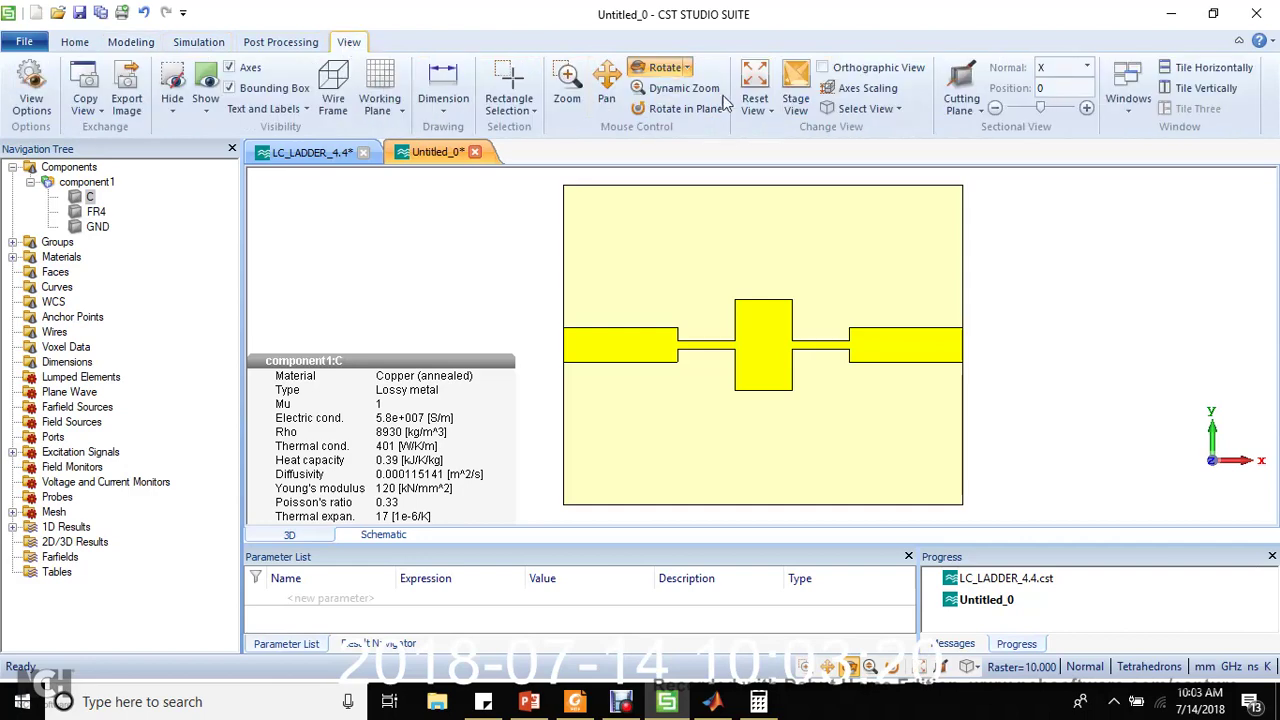
{"action": "left_click_drag", "start_coordinate": [764, 369], "coordinate": [916, 388]}
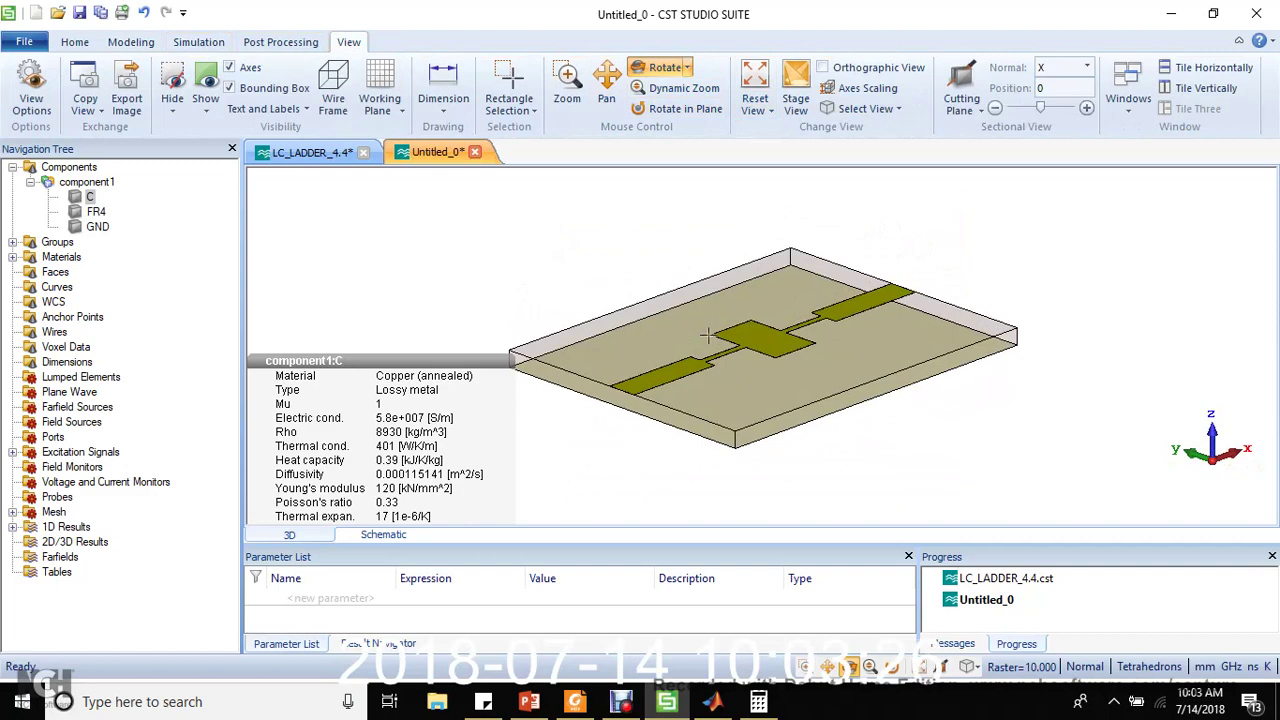
{"action": "left_click", "coordinate": [96, 212]}
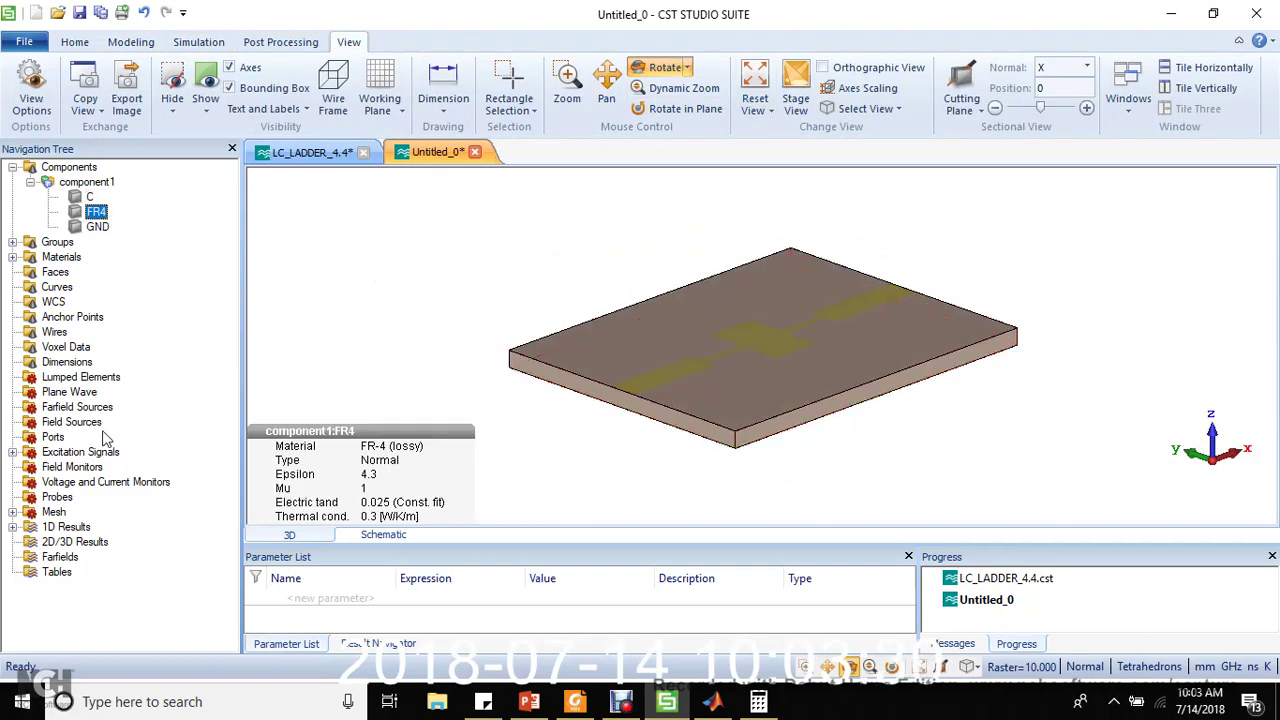
{"action": "left_click", "coordinate": [201, 44]}
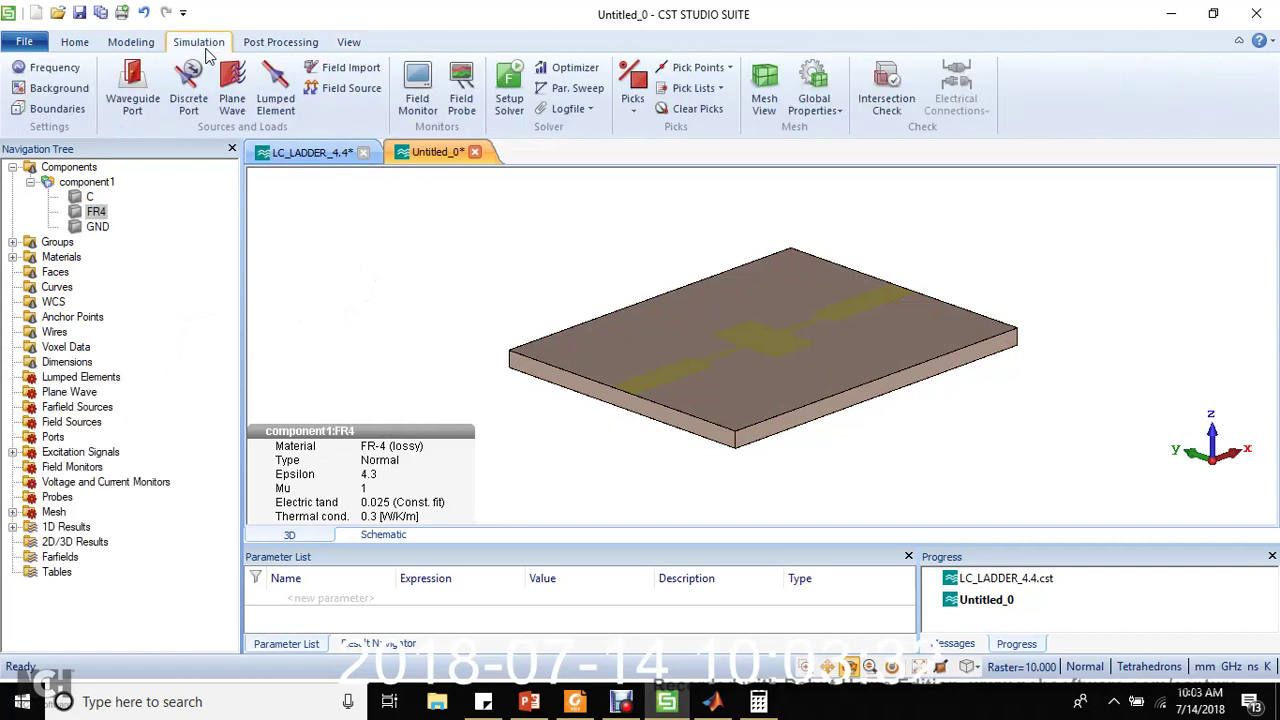
Create waveguide port 1 with free extents Y -5 to 5 and Zmax 5
{"action": "left_click", "coordinate": [149, 101]}
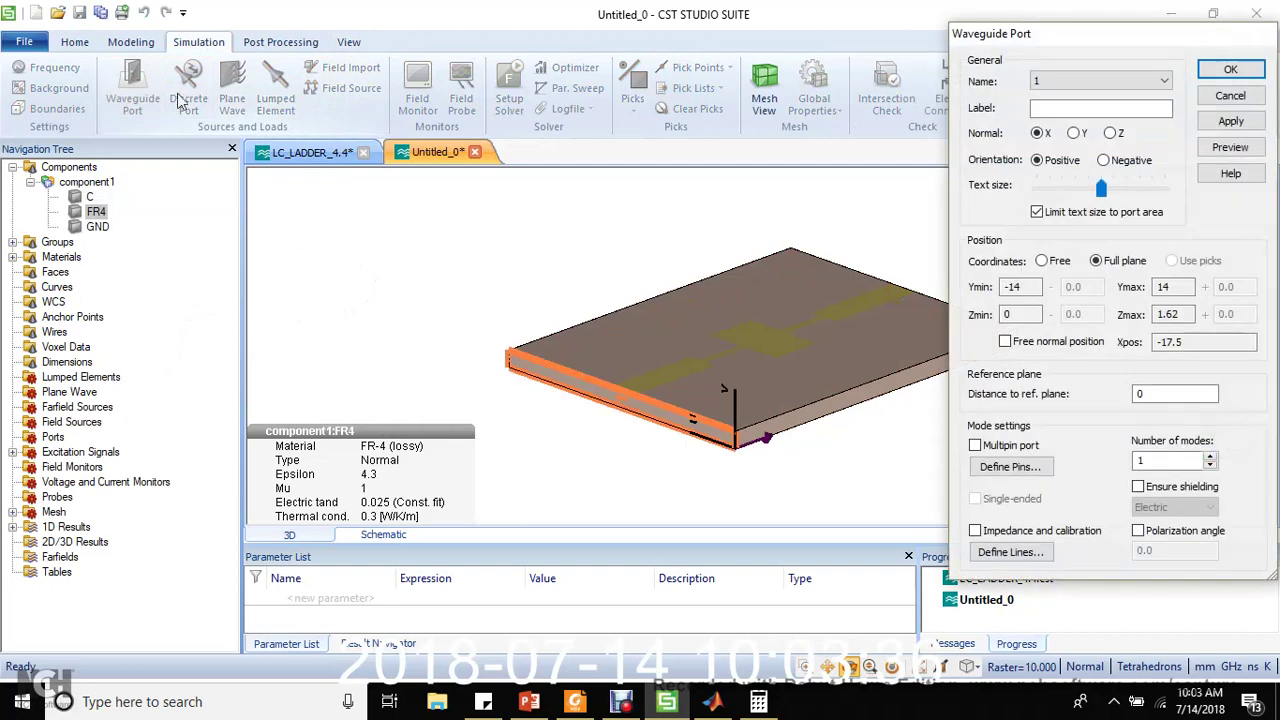
{"action": "left_click", "coordinate": [1042, 261]}
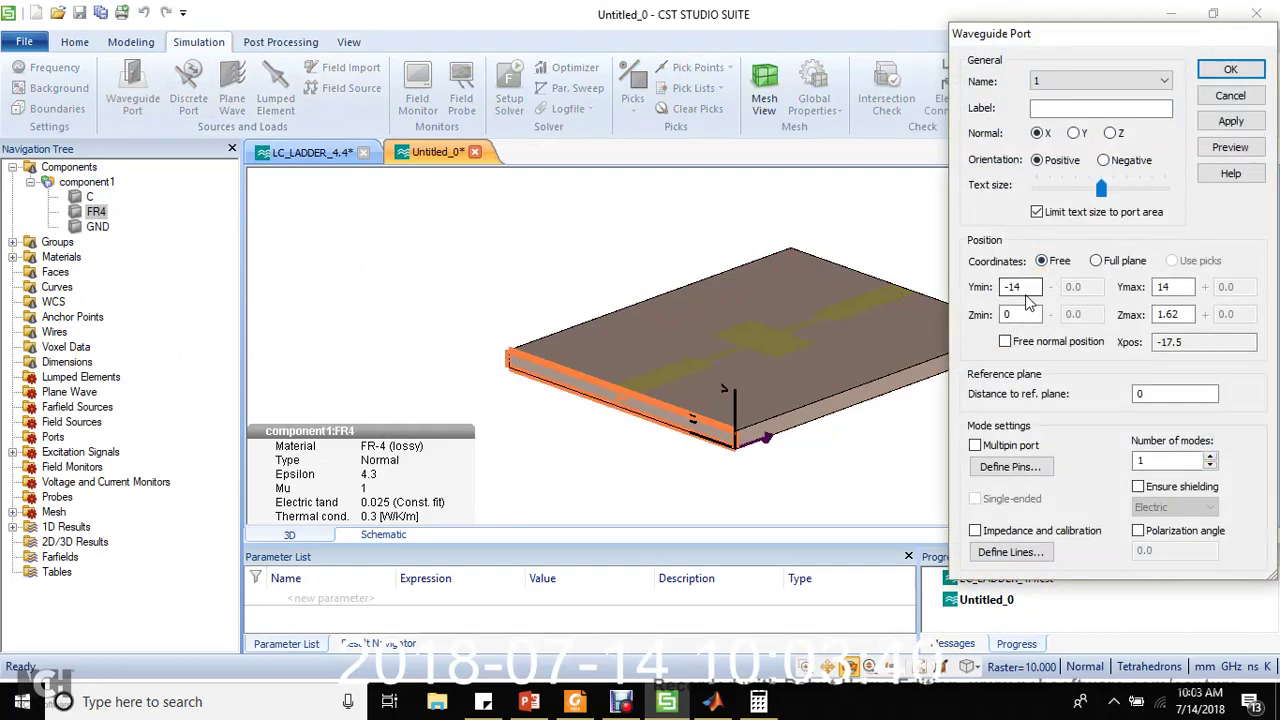
{"action": "left_click", "coordinate": [1015, 288]}
{"action": "double_click", "coordinate": [1013, 287]}
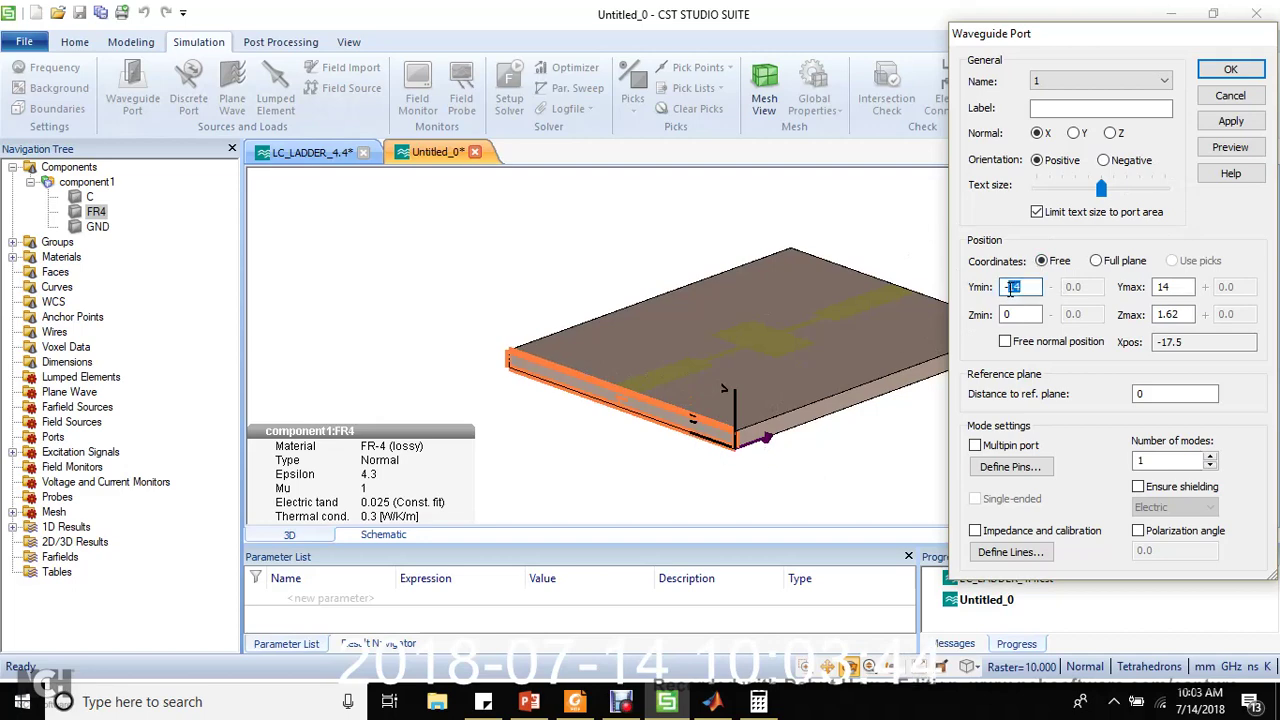
{"action": "type", "text": "-5"}
{"action": "double_click", "coordinate": [1168, 287]}
{"action": "type", "text": "5"}
{"action": "key", "text": "Tab"}
{"action": "double_click", "coordinate": [1190, 312]}
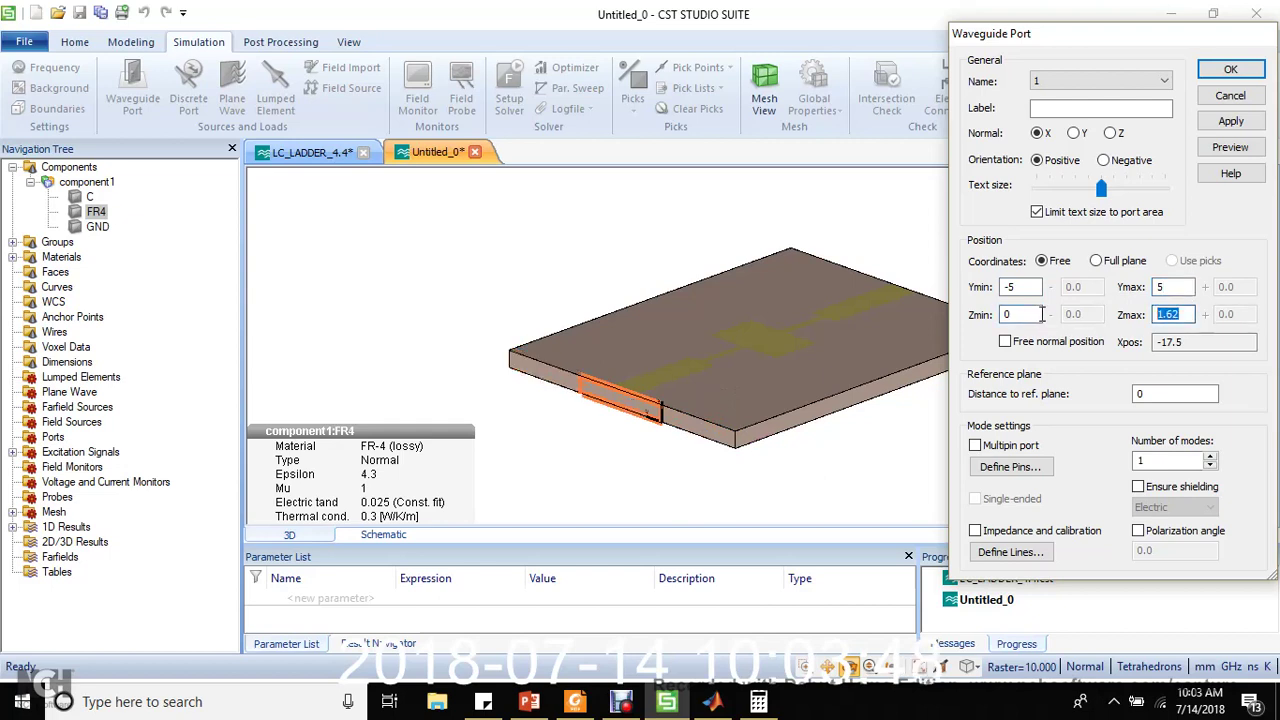
{"action": "type", "text": "4"}
{"action": "left_click", "coordinate": [1230, 147]}
{"action": "double_click", "coordinate": [1186, 312]}
{"action": "type", "text": "5"}
{"action": "left_click", "coordinate": [1227, 148]}
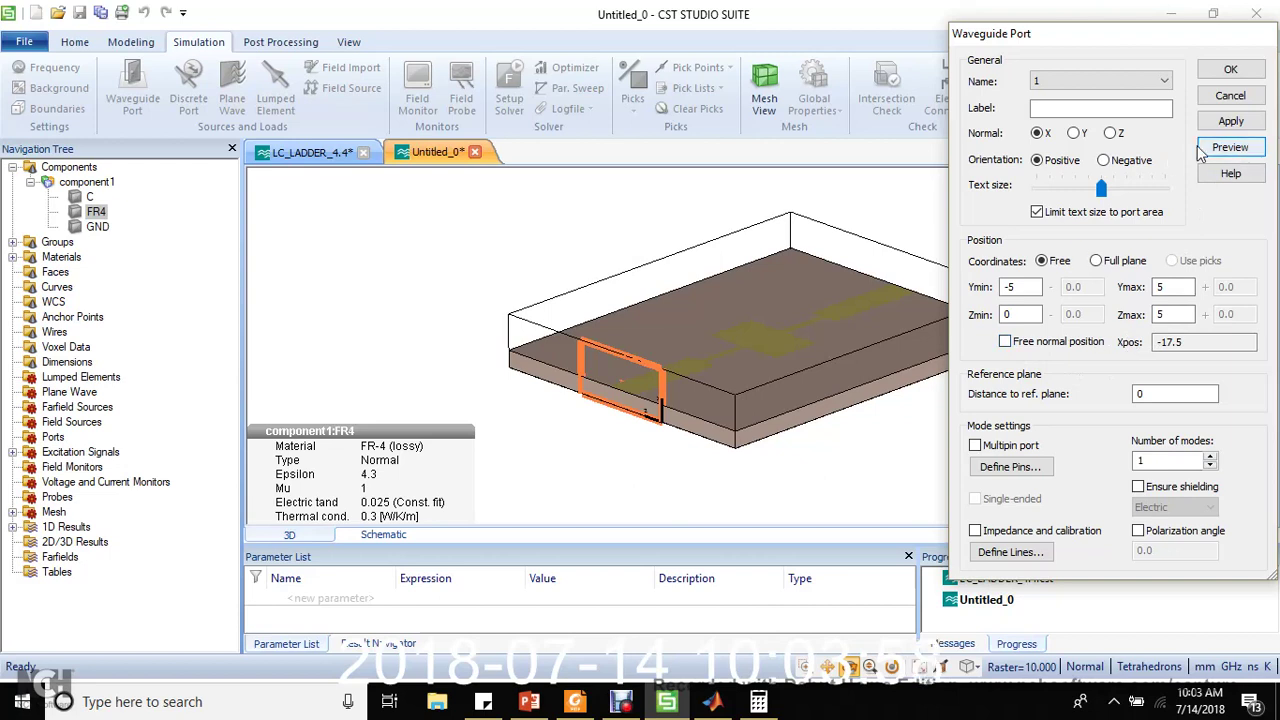
{"action": "left_click", "coordinate": [1231, 122]}
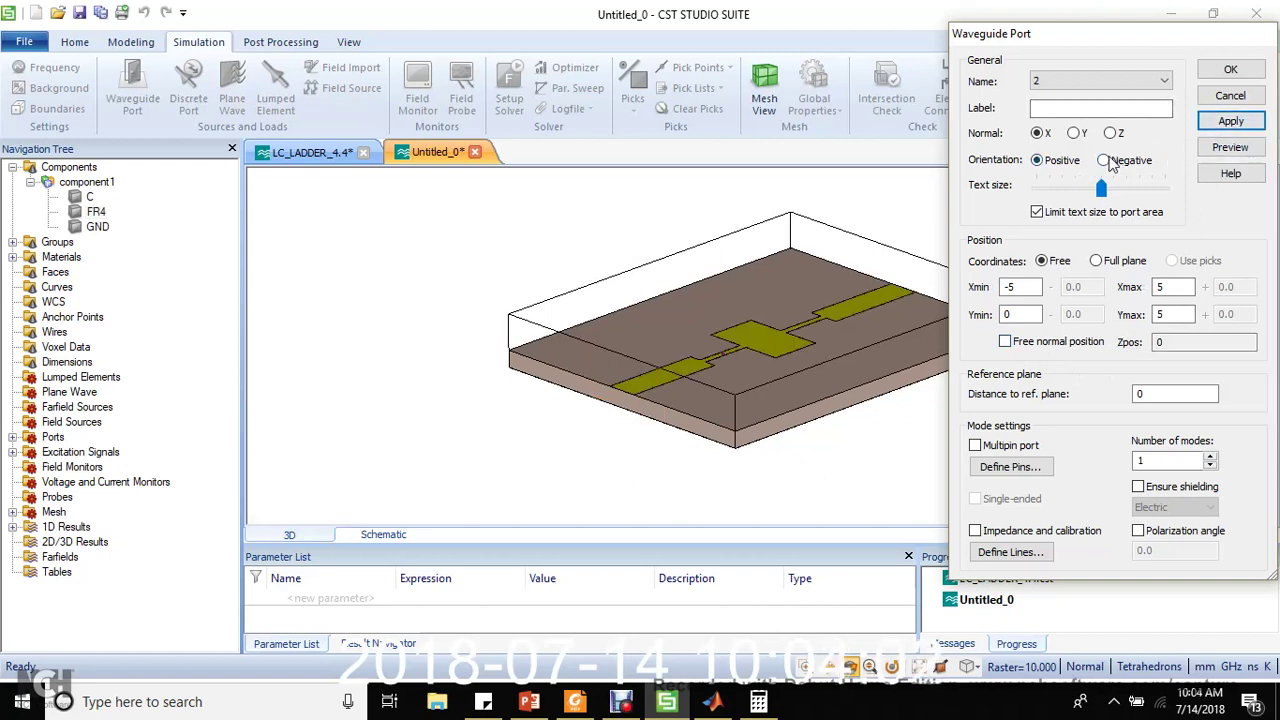
Add waveguide port 2 on the opposite board edge and close the port dialog
{"action": "left_click", "coordinate": [1230, 148]}
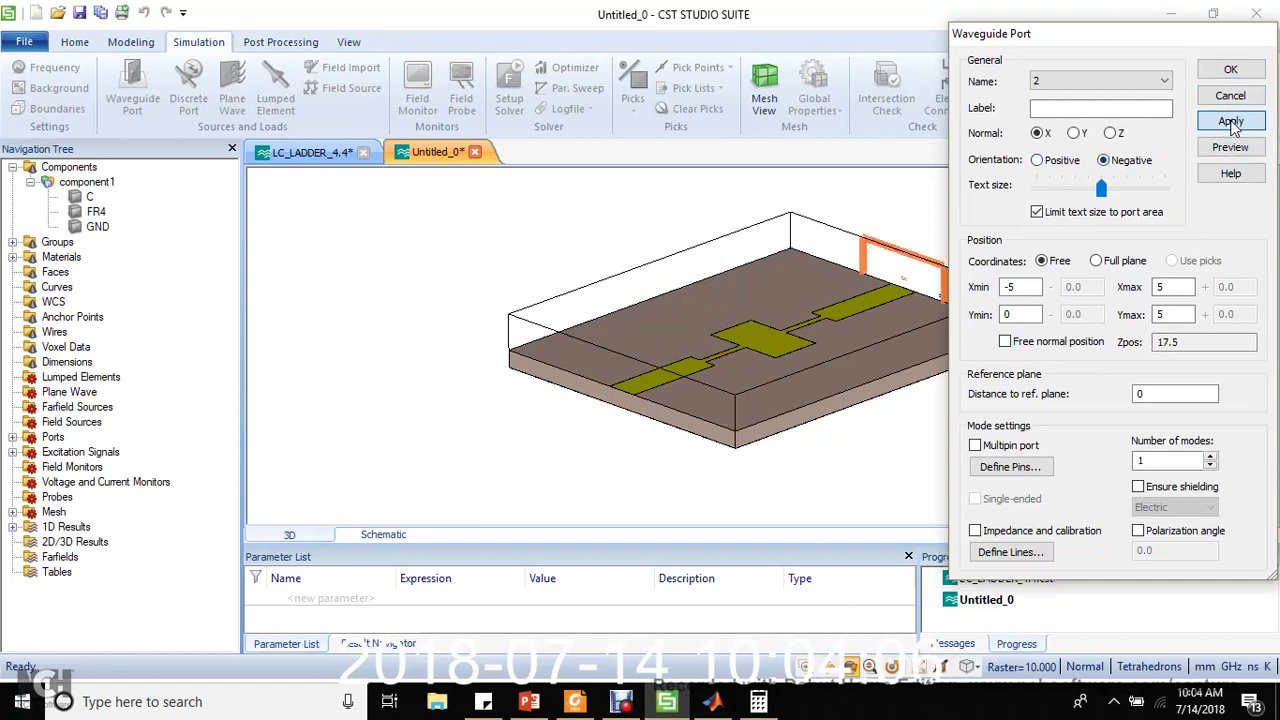
{"action": "left_click", "coordinate": [1231, 121]}
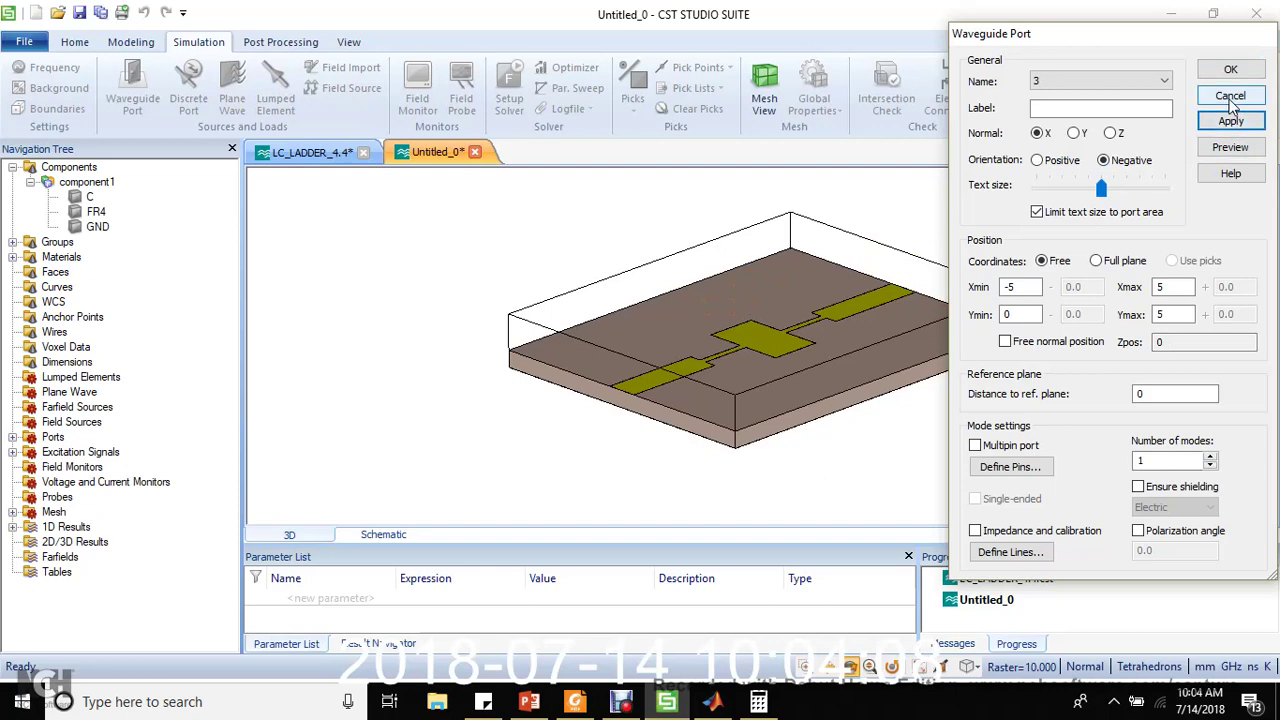
{"action": "left_click", "coordinate": [1230, 97]}
{"action": "left_click_drag", "start_coordinate": [822, 392], "coordinate": [785, 440]}
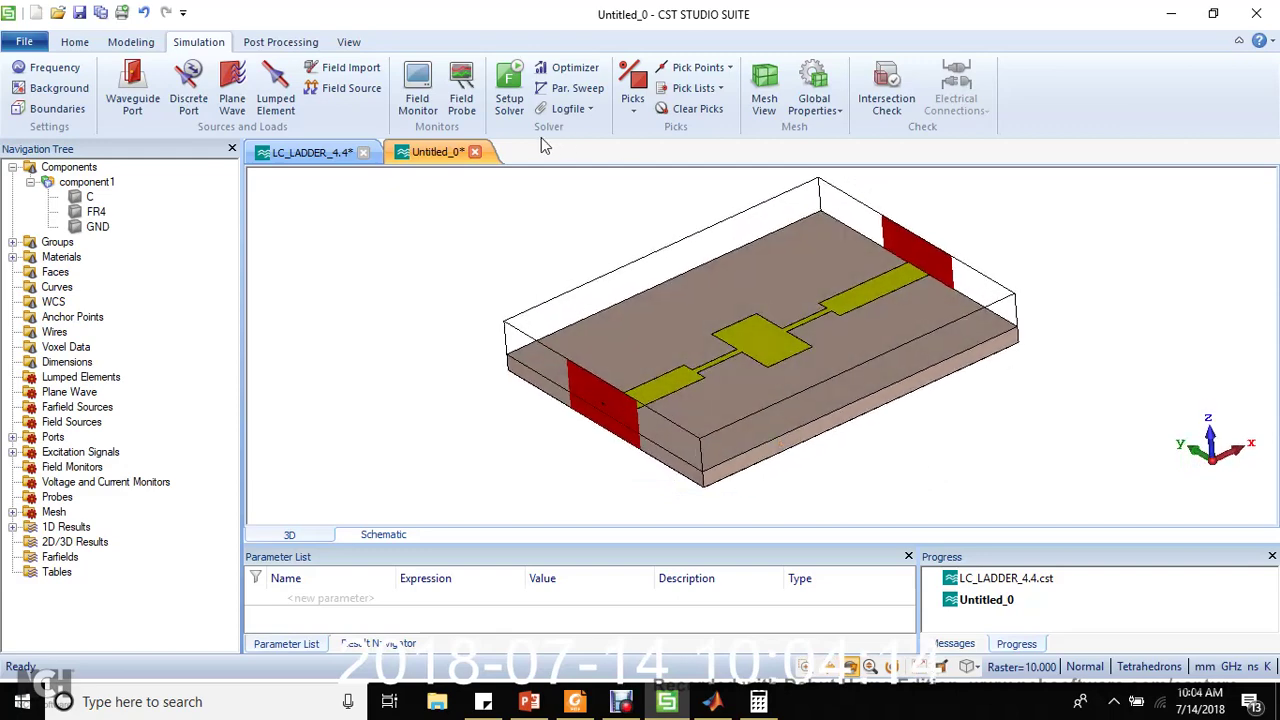
Save the project with the file name laddar-fr4
{"action": "left_click", "coordinate": [79, 13]}
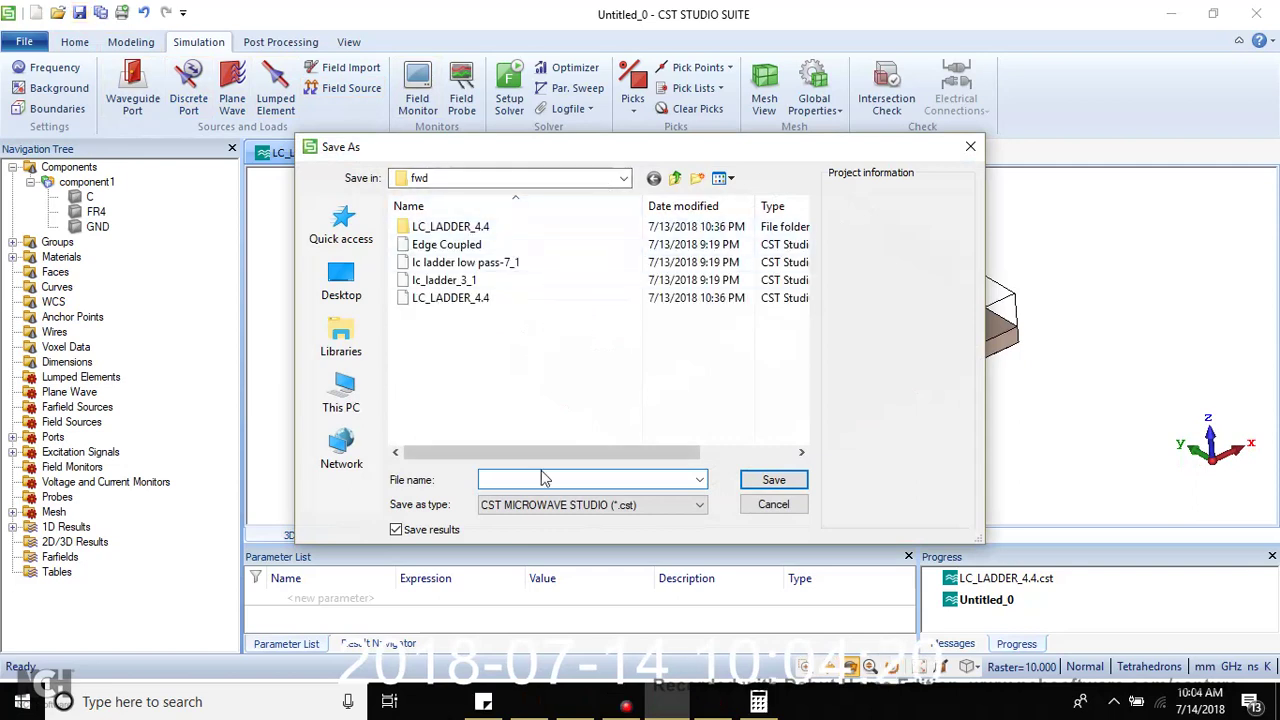
{"action": "type", "text": "IAD"}
{"action": "key", "text": "BackSpace"}
{"action": "key", "text": "BackSpace"}
{"action": "type", "text": "laddarf"}
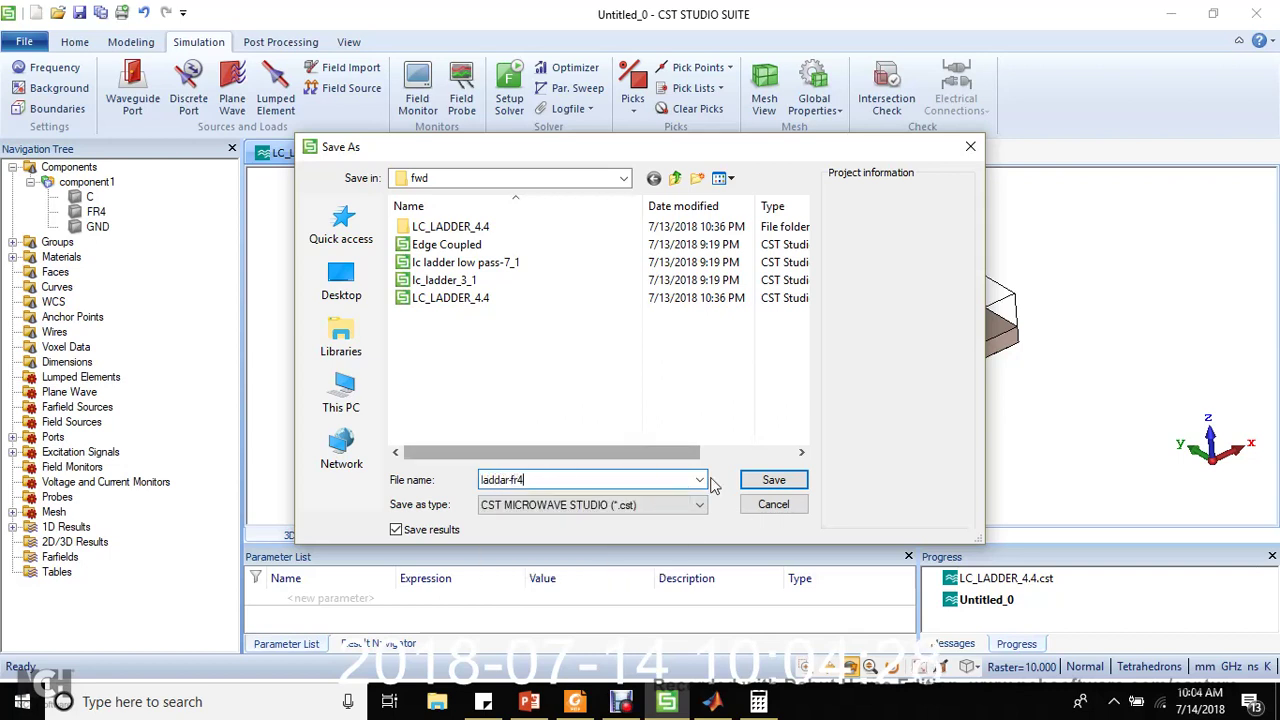
{"action": "left_click", "coordinate": [766, 483]}
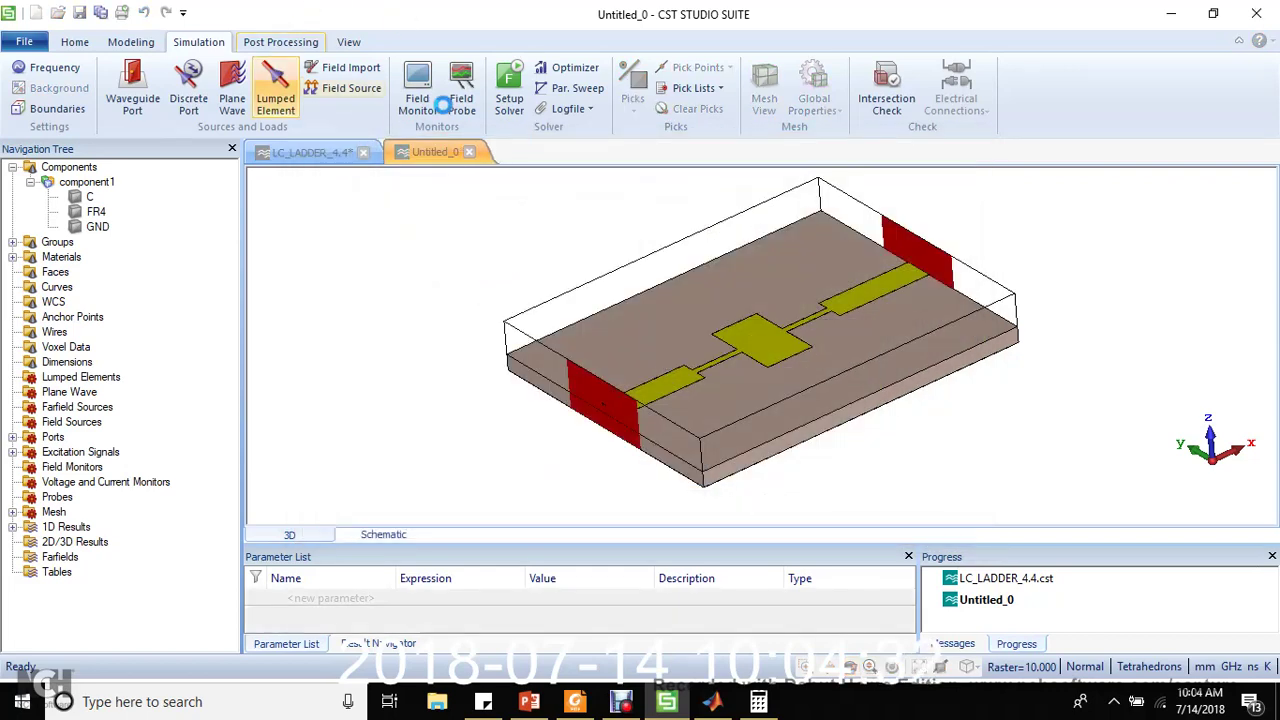
Start the 1–5 GHz frequency-domain solve with adaptive tetrahedral mesh refinement and watch its progress
{"action": "left_click", "coordinate": [507, 92]}
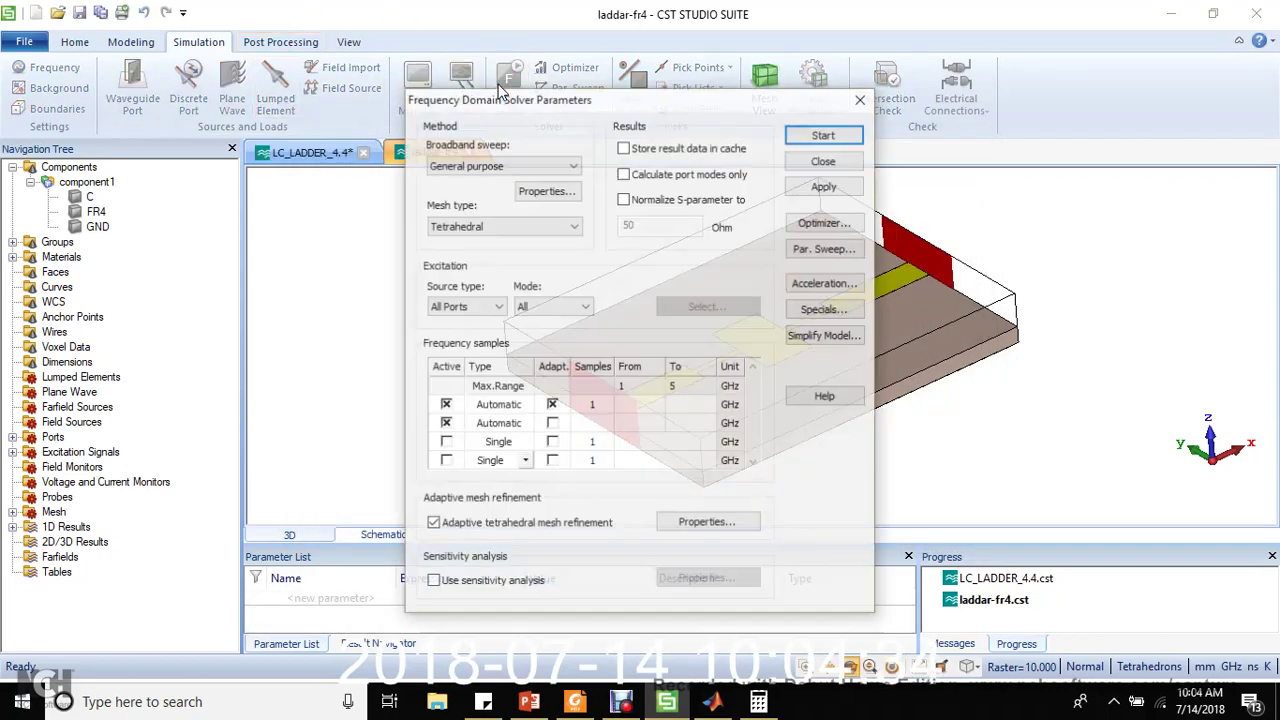
{"action": "left_click", "coordinate": [825, 135]}
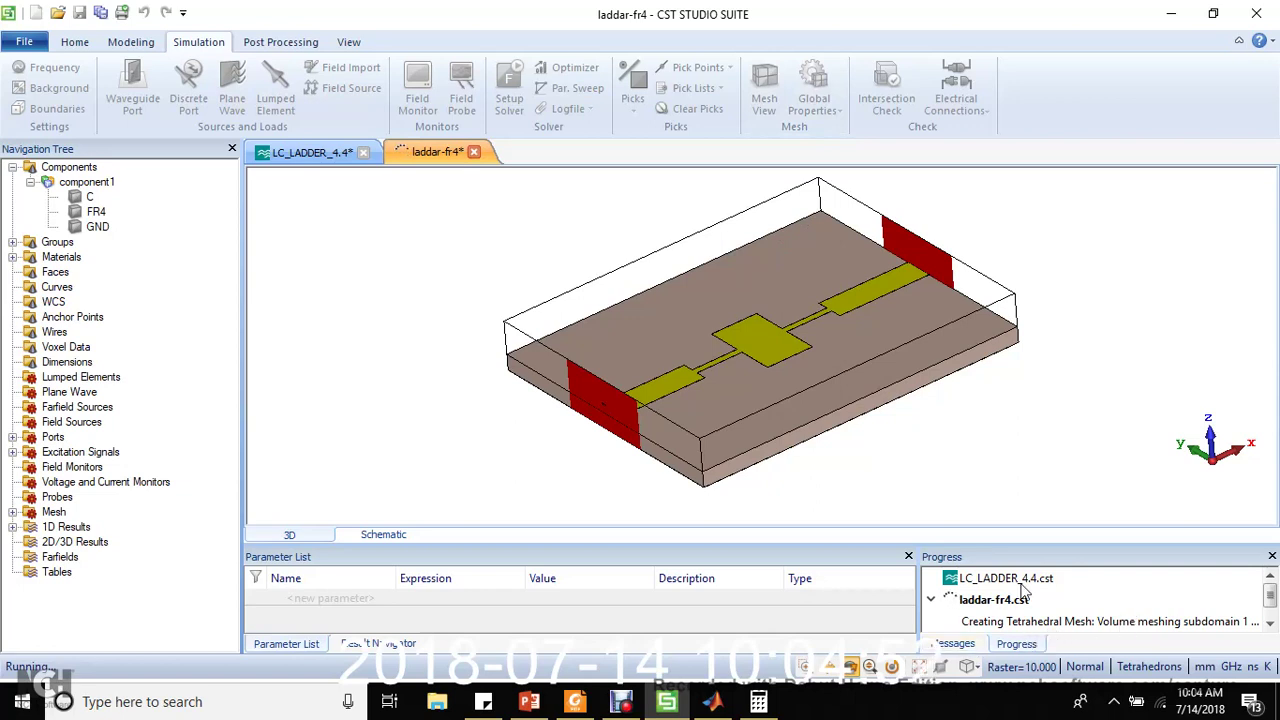
{"action": "left_click_drag", "start_coordinate": [1047, 545], "coordinate": [1048, 502]}
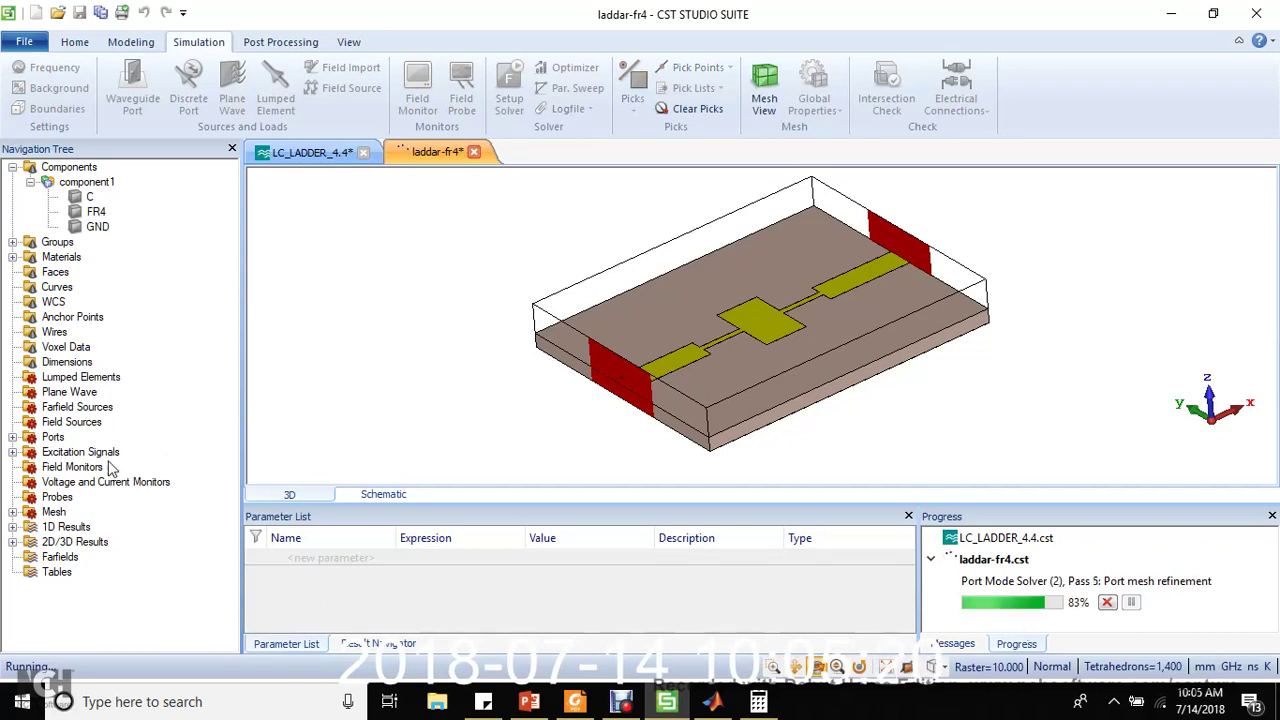
{"action": "left_click", "coordinate": [12, 528]}
Check the 1D Results, return to the 3D components view, and pause the screen recorder
{"action": "left_click", "coordinate": [62, 529]}
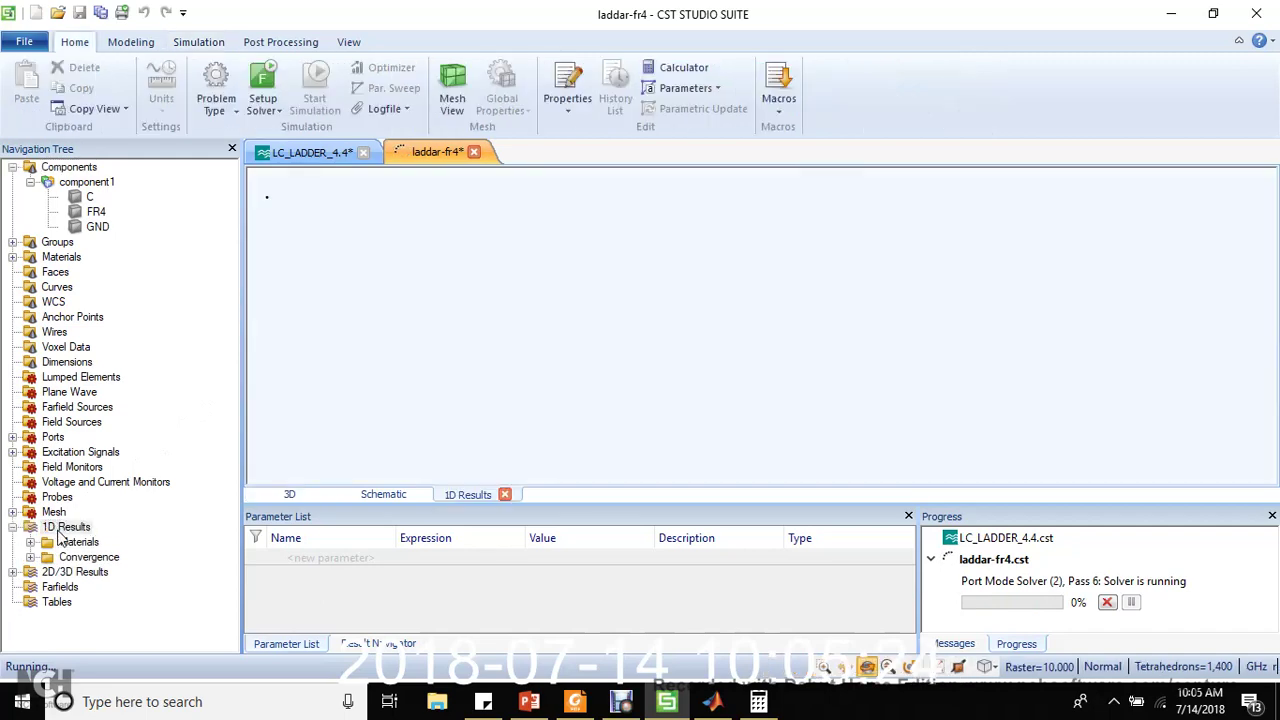
{"action": "left_click", "coordinate": [80, 170]}
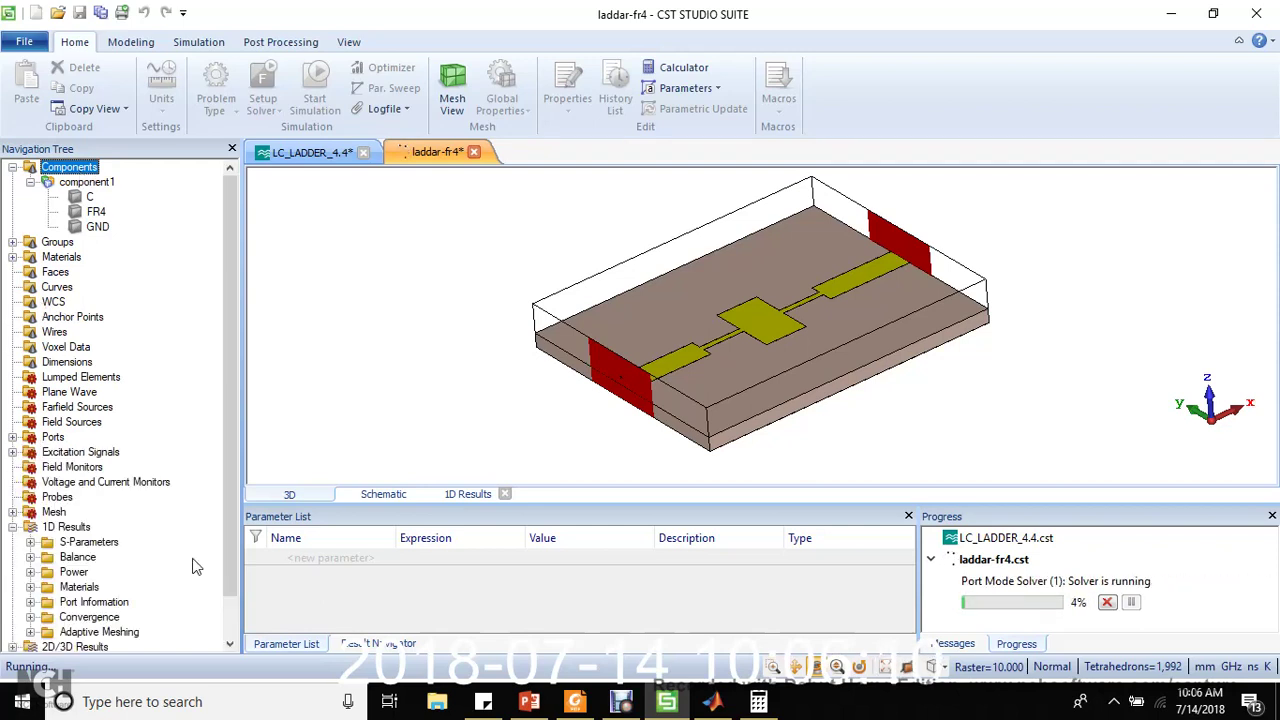
{"action": "left_click", "coordinate": [621, 701]}
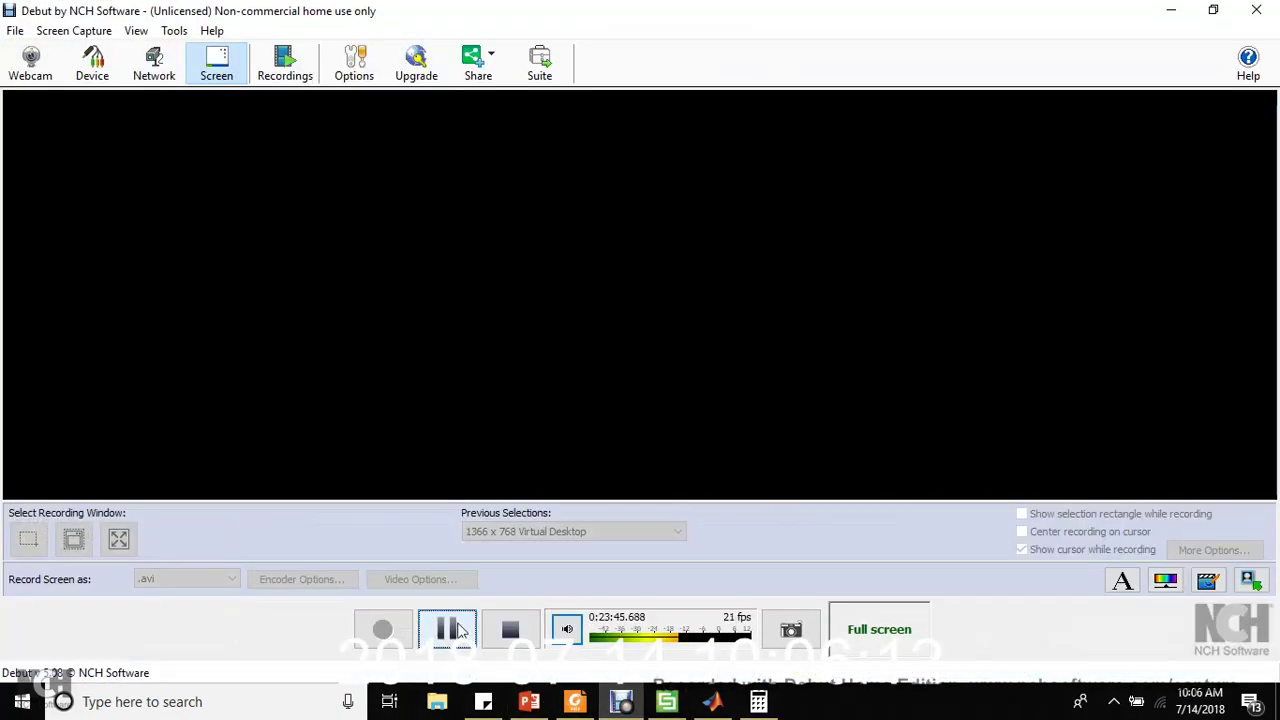
{"action": "left_click", "coordinate": [450, 628]}
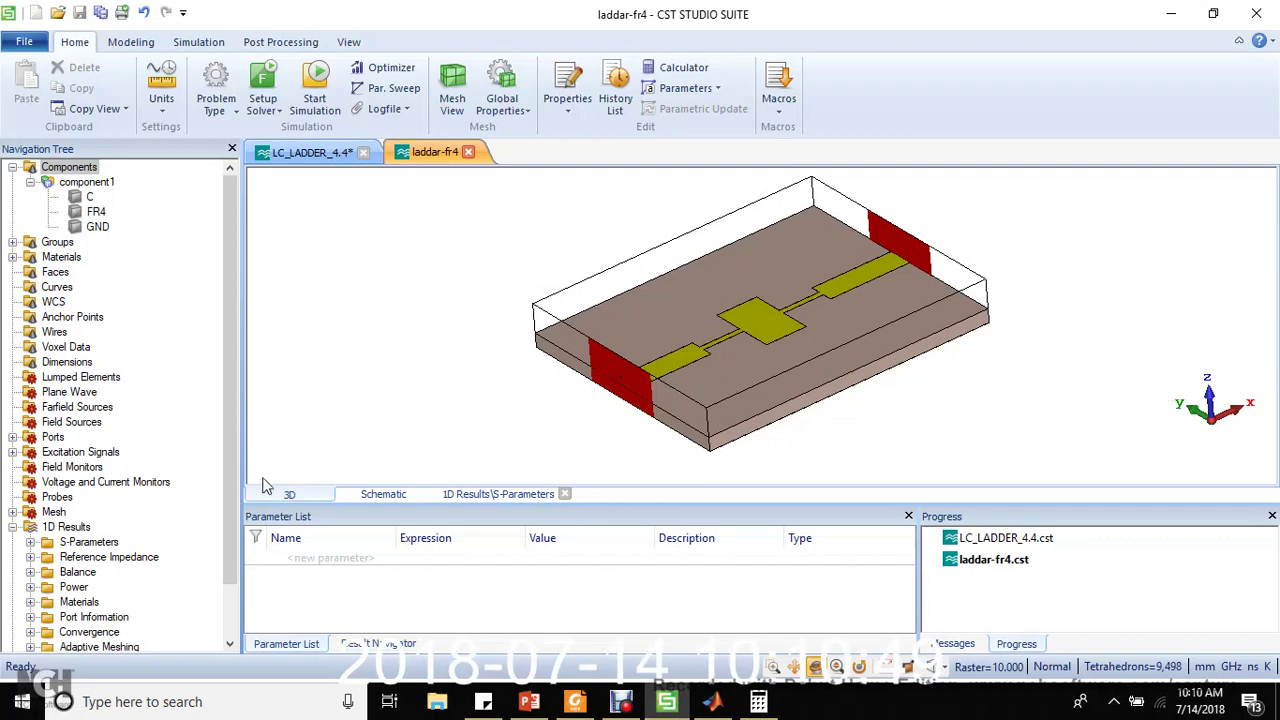
Display the filter's simulated S-parameter plot over 1 to 5 GHz
{"action": "scroll", "coordinate": [125, 487], "scroll_direction": "down", "scroll_amount": 2}
{"action": "left_click", "coordinate": [88, 482]}
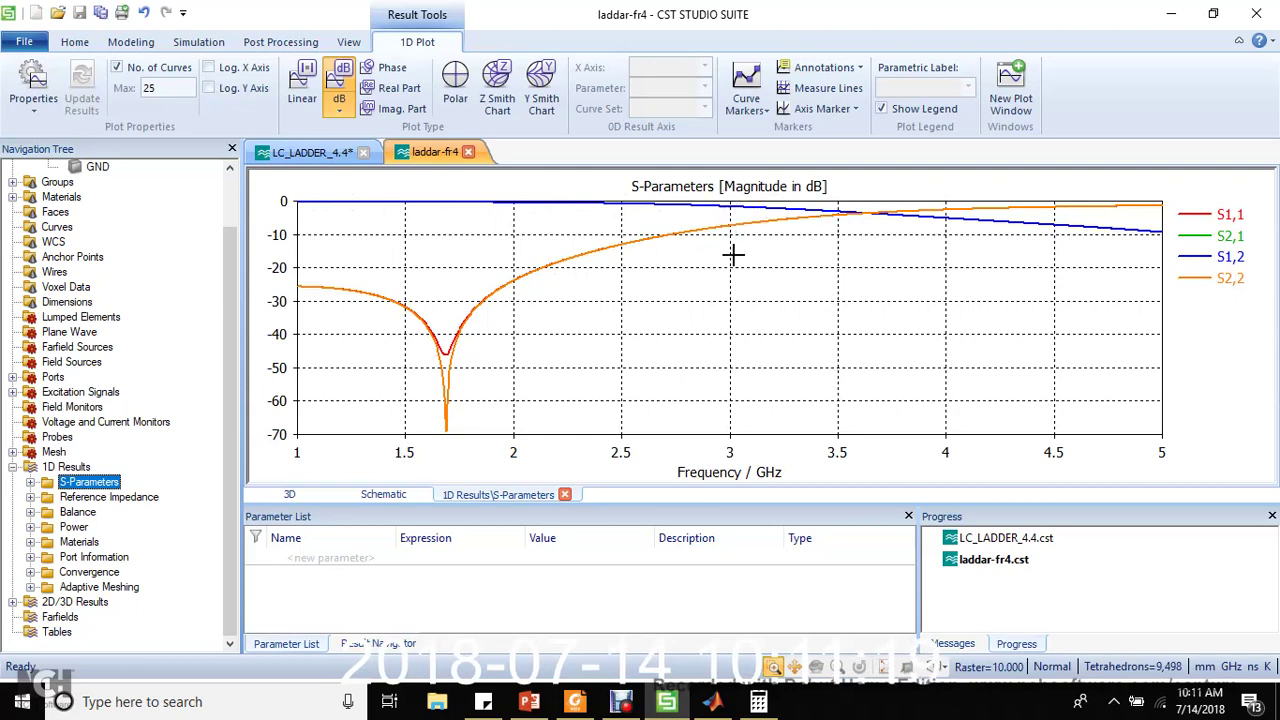
{"action": "scroll", "coordinate": [224, 218], "scroll_direction": "up", "scroll_amount": 2}
Return to the 3D component model with nothing selected, then bring the Debut recorder forward
{"action": "left_click", "coordinate": [70, 167]}
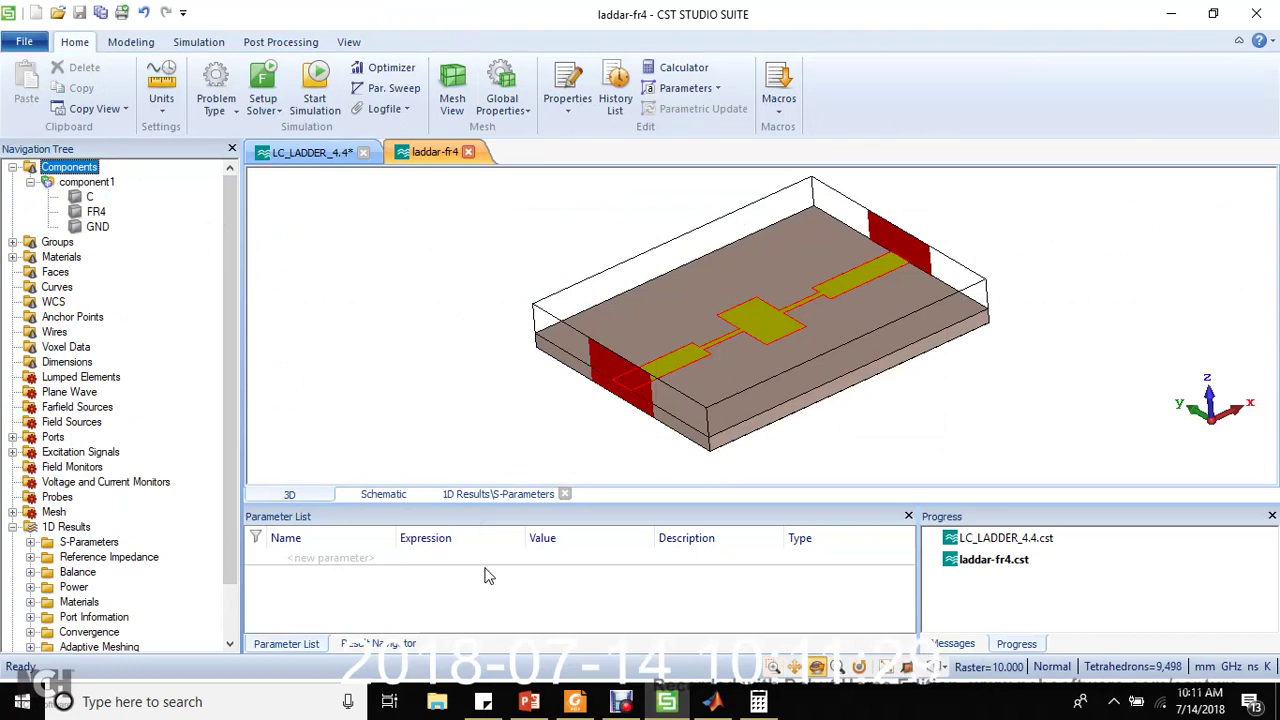
{"action": "left_click", "coordinate": [972, 452]}
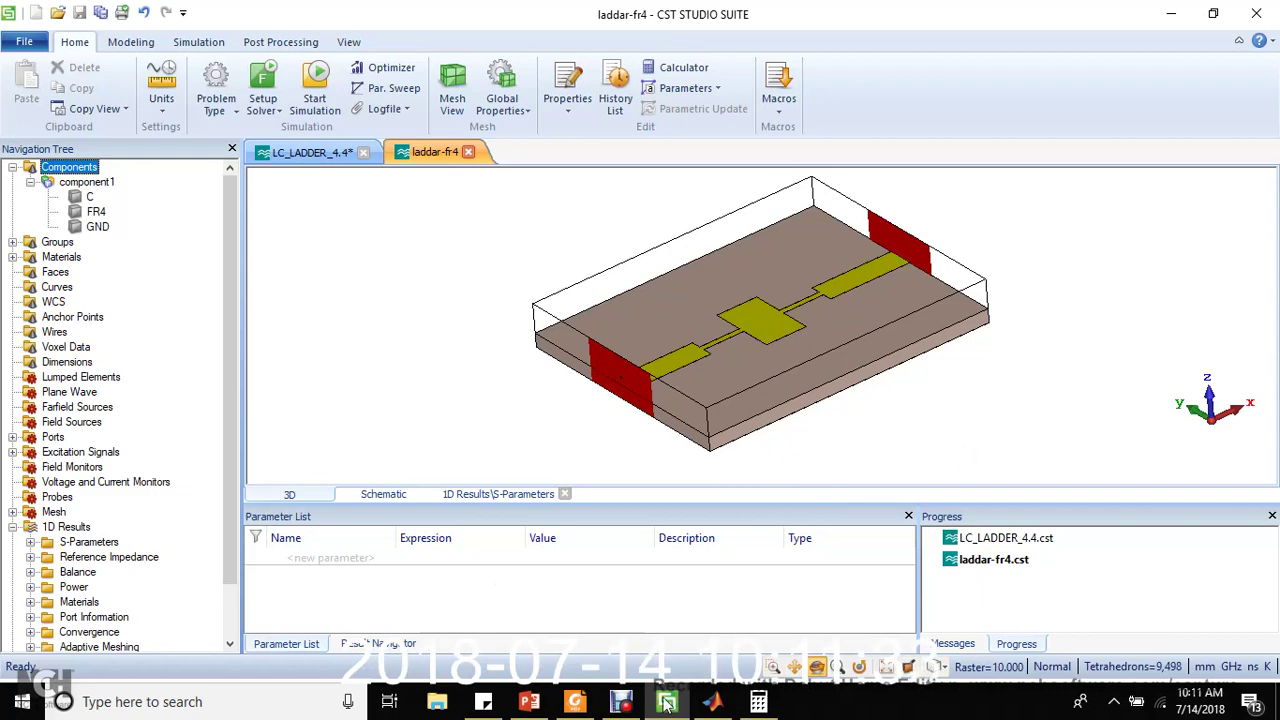
{"action": "left_click", "coordinate": [621, 703]}
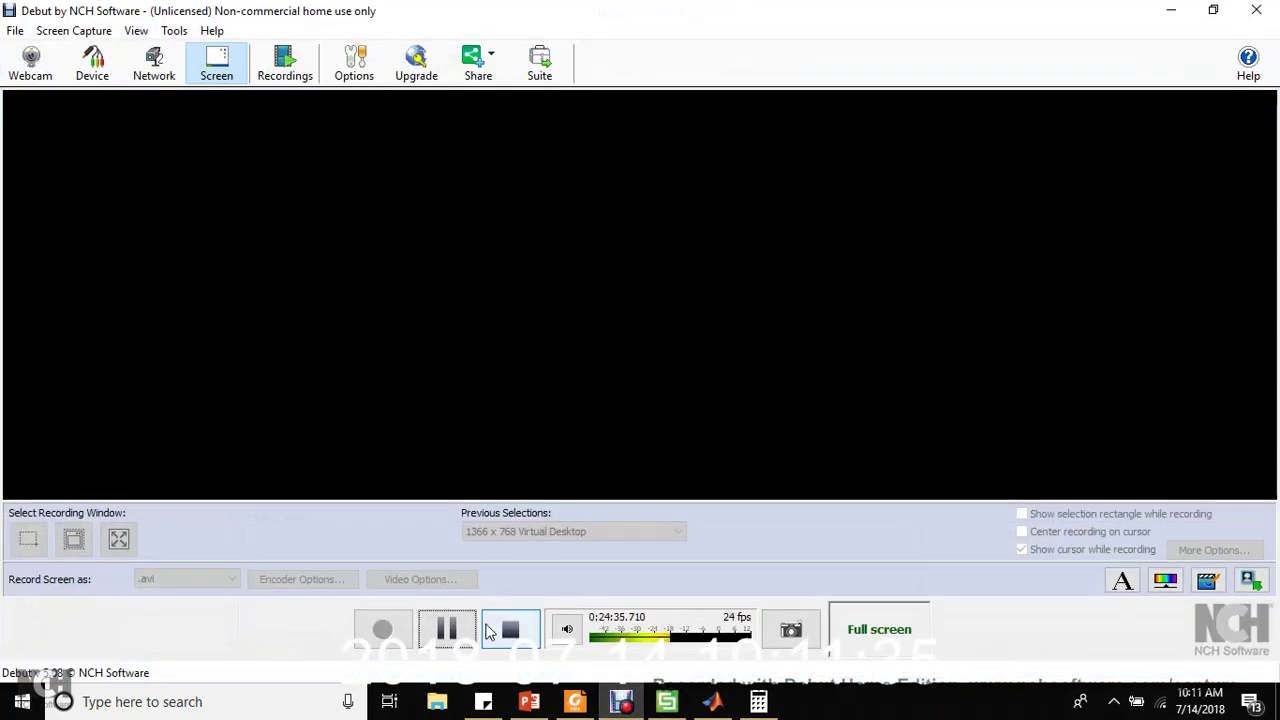